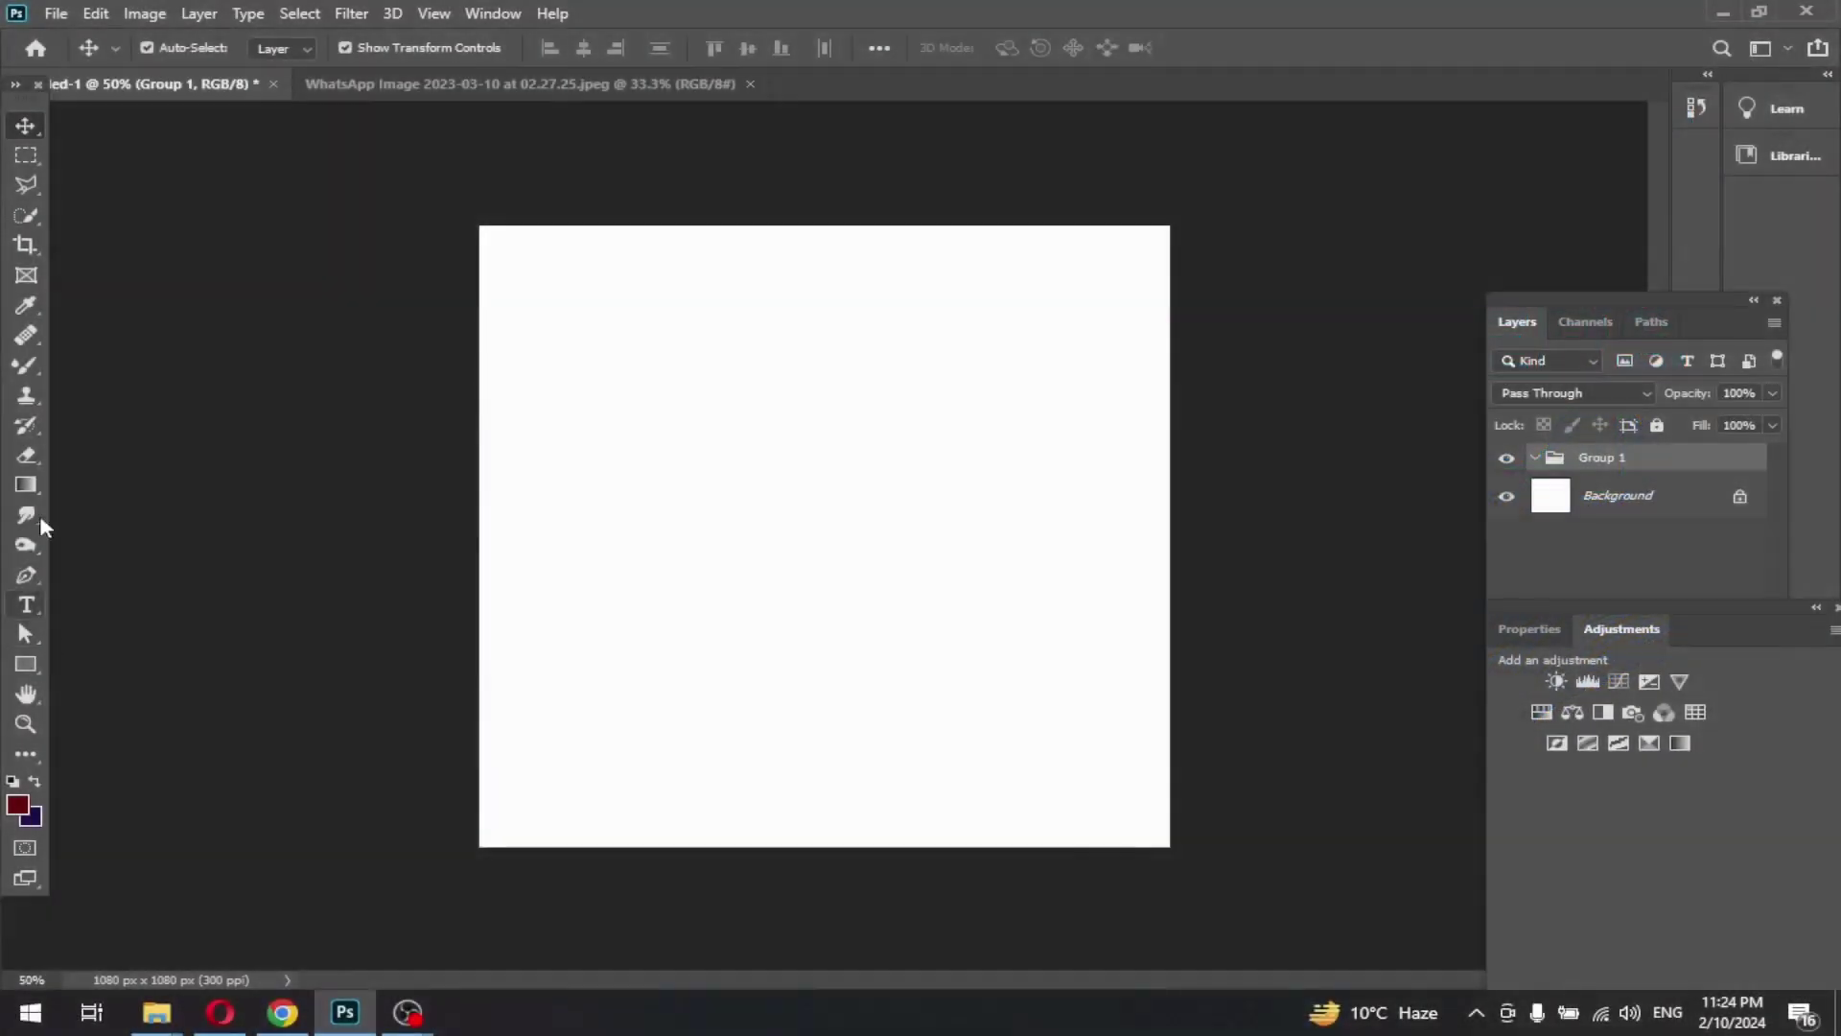
Place the embedded image 'flying-blue-sneaker-white-background-removebg-preview' on the canvas
{"action": "left_click", "coordinate": [50, 15]}
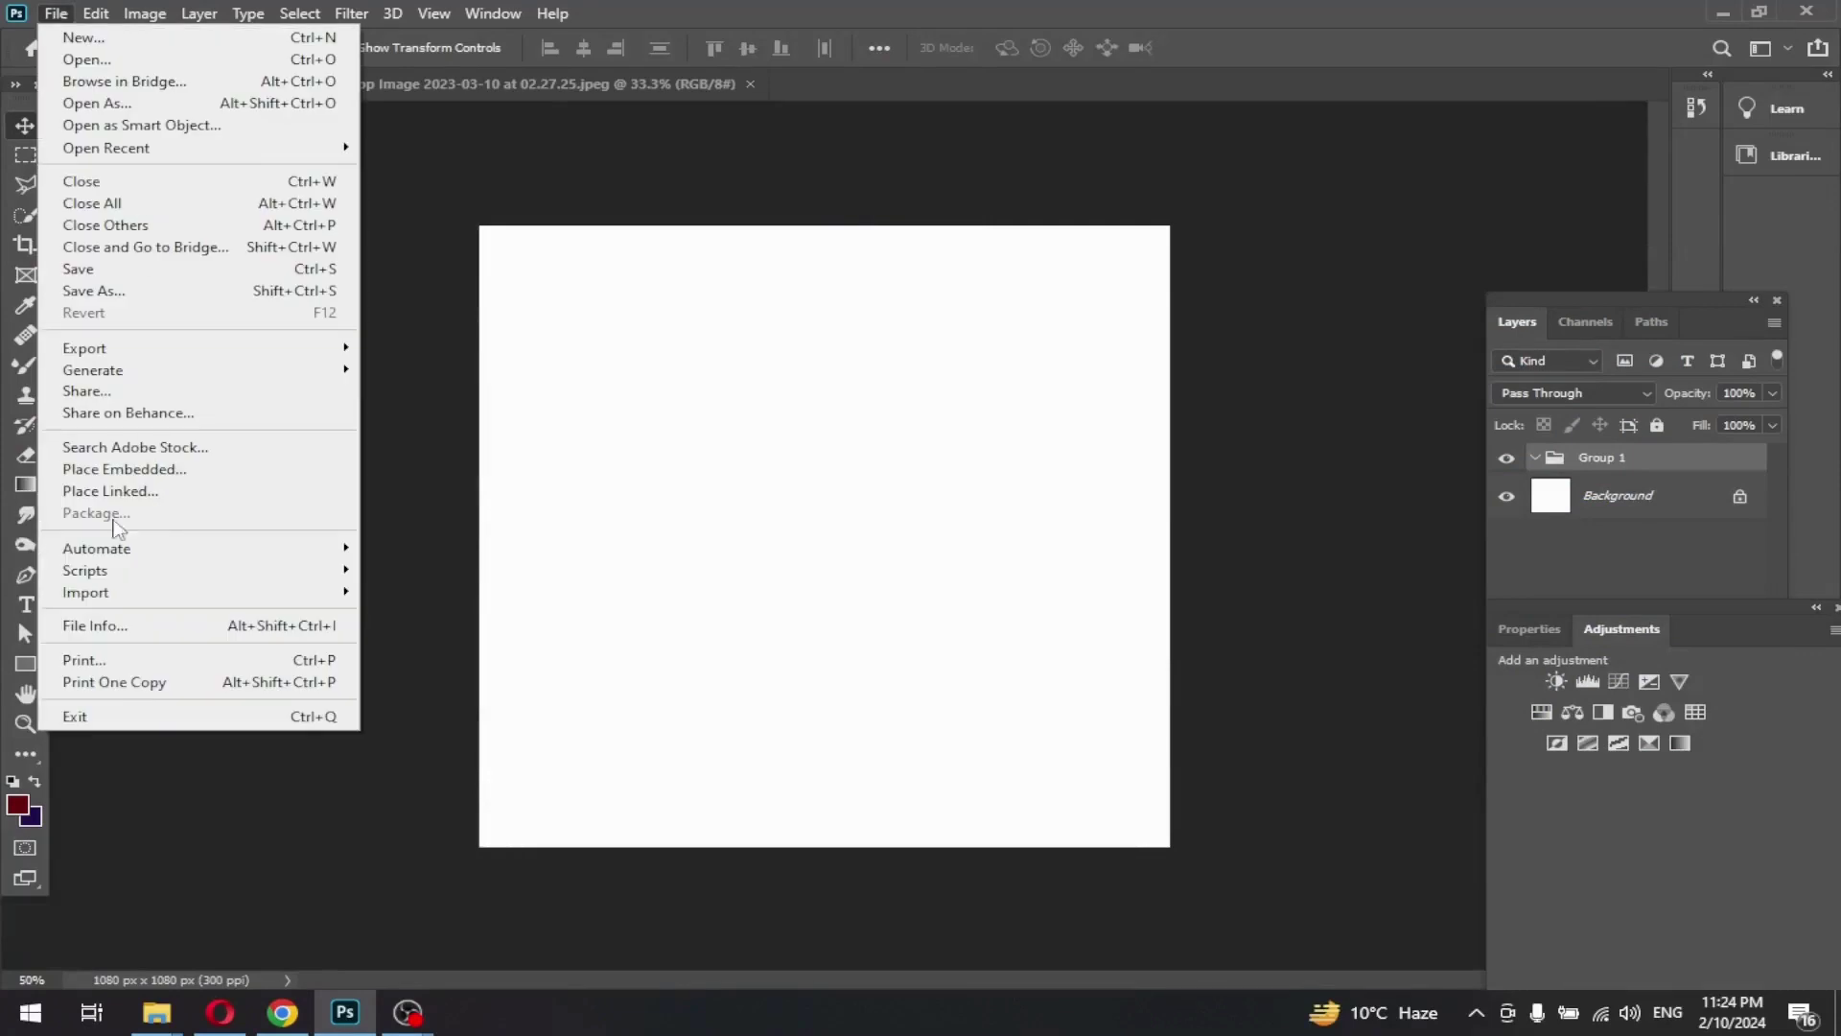
{"action": "left_click", "coordinate": [95, 468]}
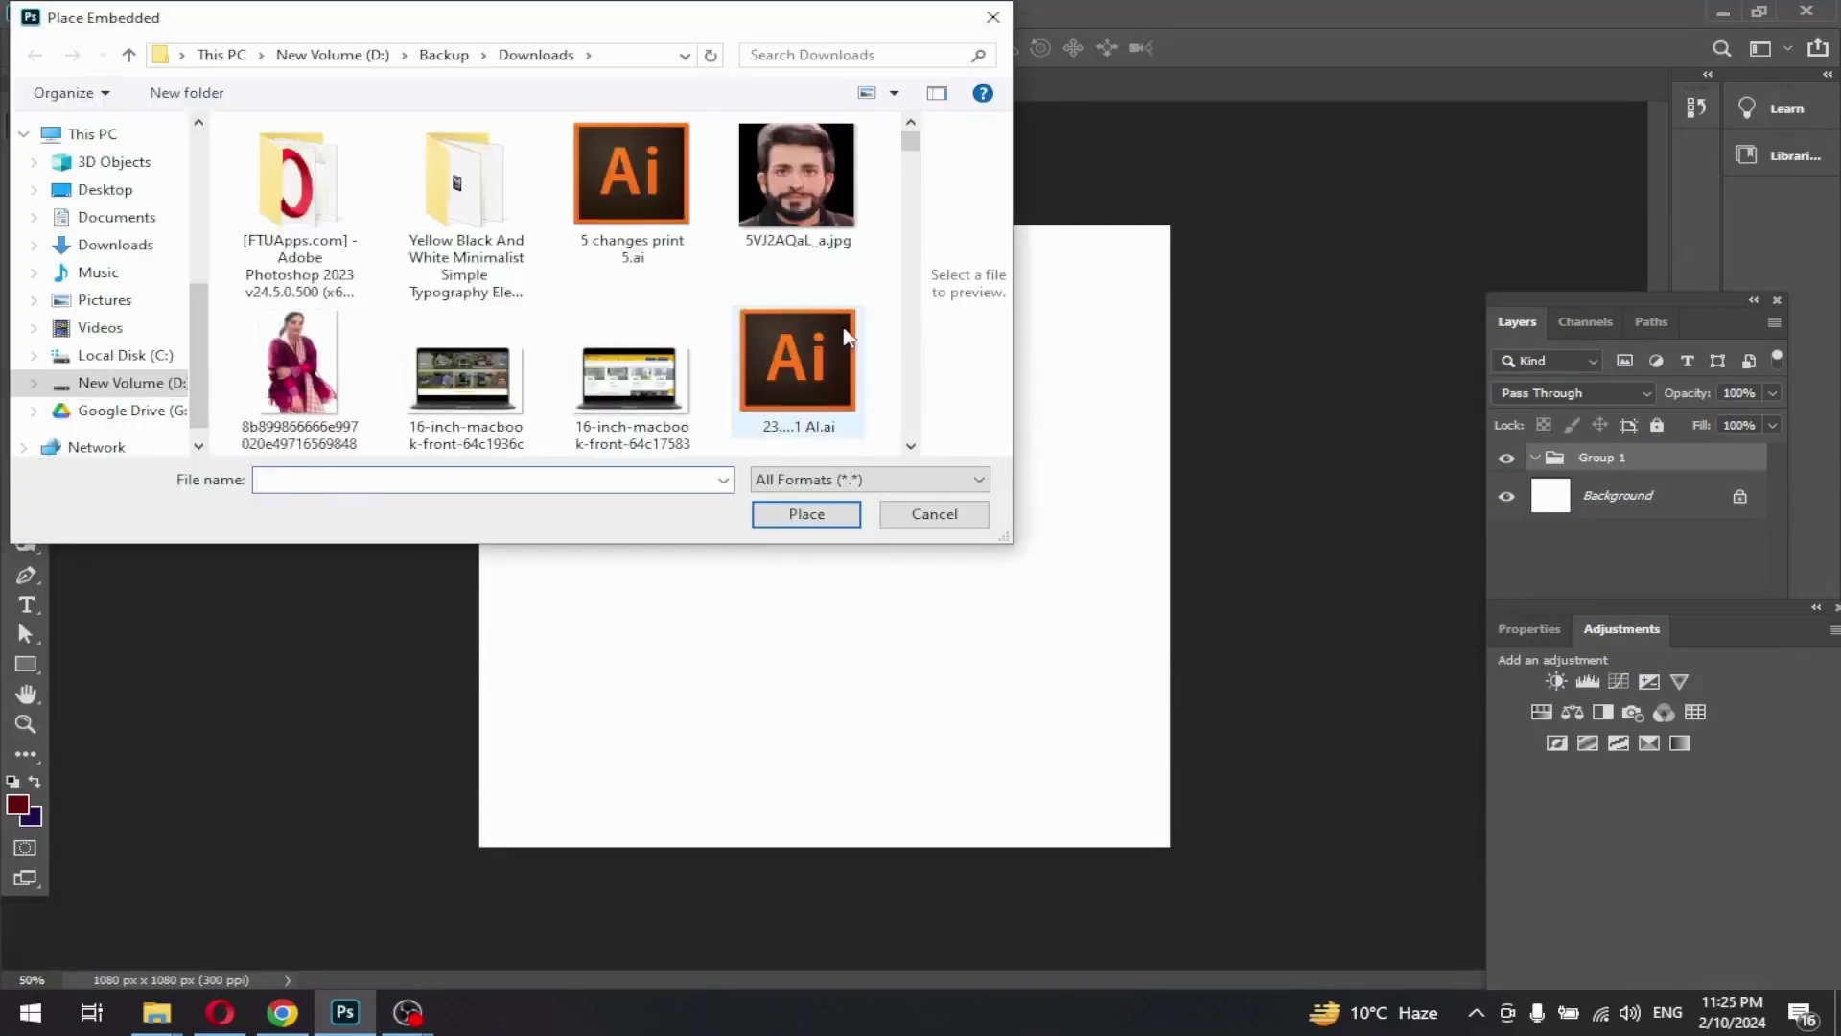
{"action": "scroll", "coordinate": [847, 335], "scroll_direction": "down", "scroll_amount": 5}
{"action": "left_click_drag", "start_coordinate": [910, 144], "coordinate": [906, 227]}
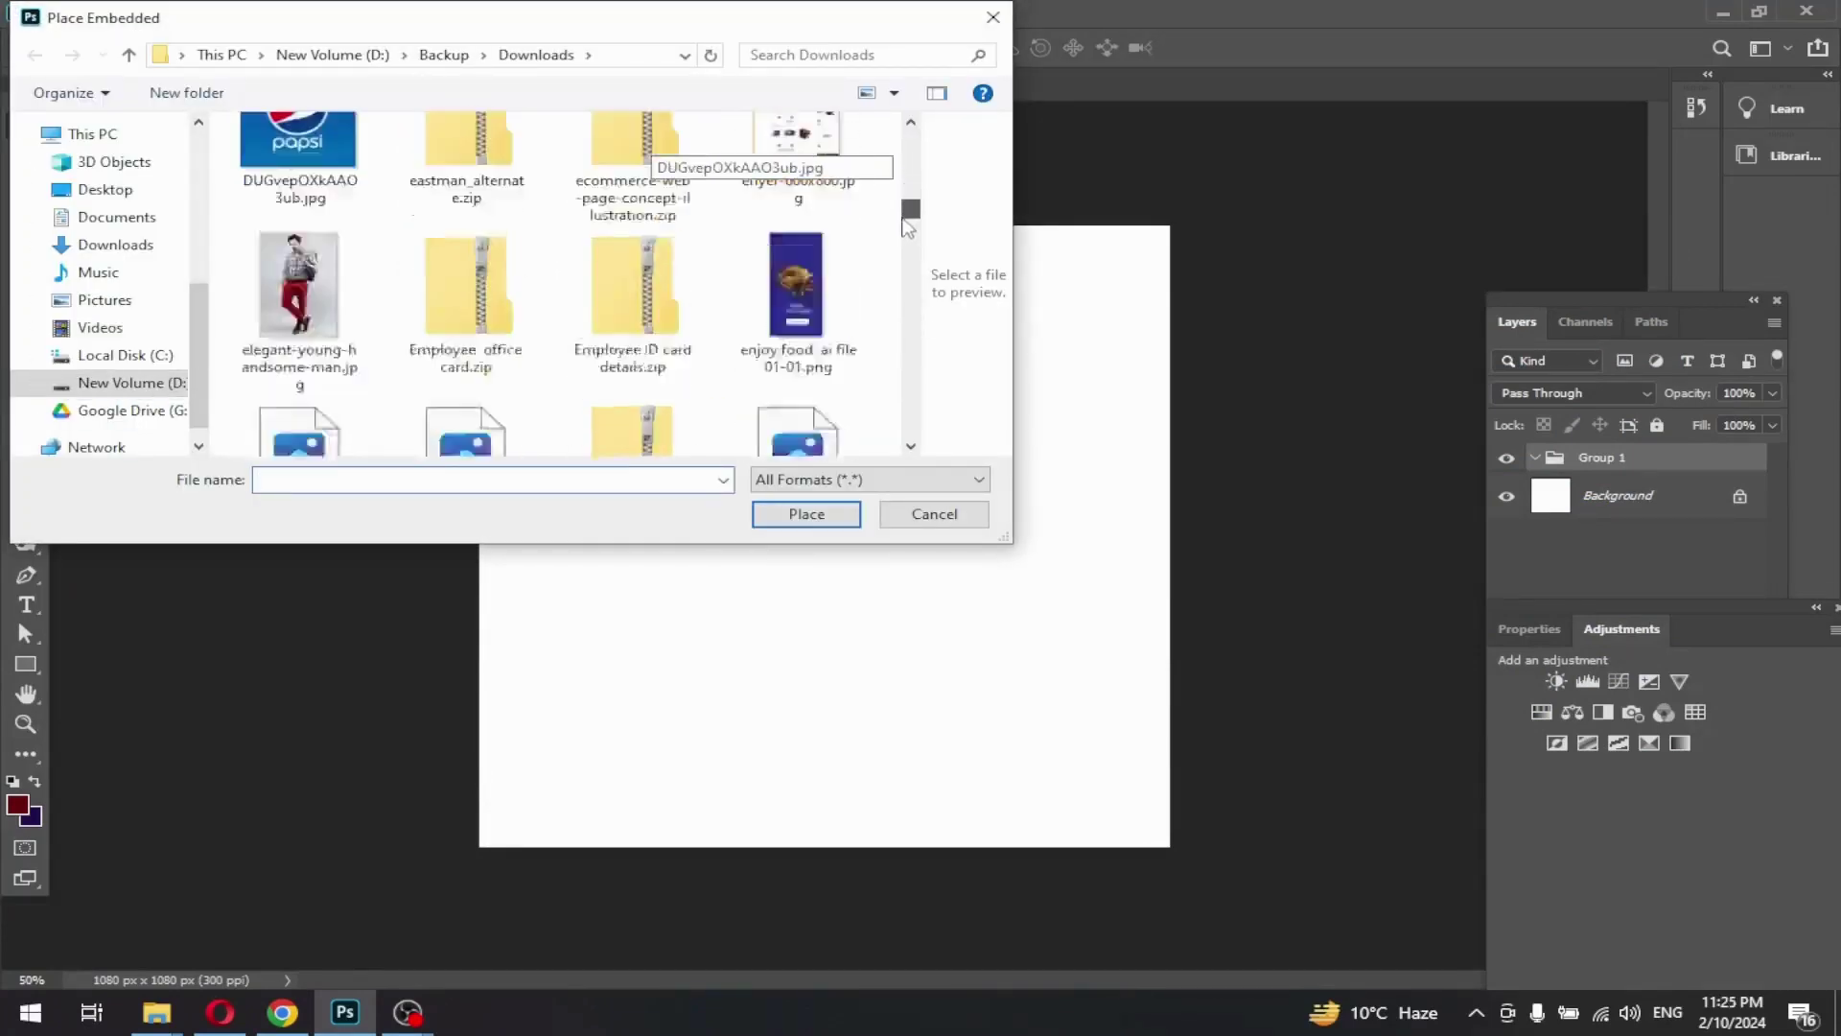
{"action": "scroll", "coordinate": [906, 228], "scroll_direction": "down", "scroll_amount": 5}
{"action": "scroll", "coordinate": [906, 227], "scroll_direction": "down", "scroll_amount": 2}
{"action": "left_click", "coordinate": [468, 288]}
{"action": "left_click", "coordinate": [807, 514]}
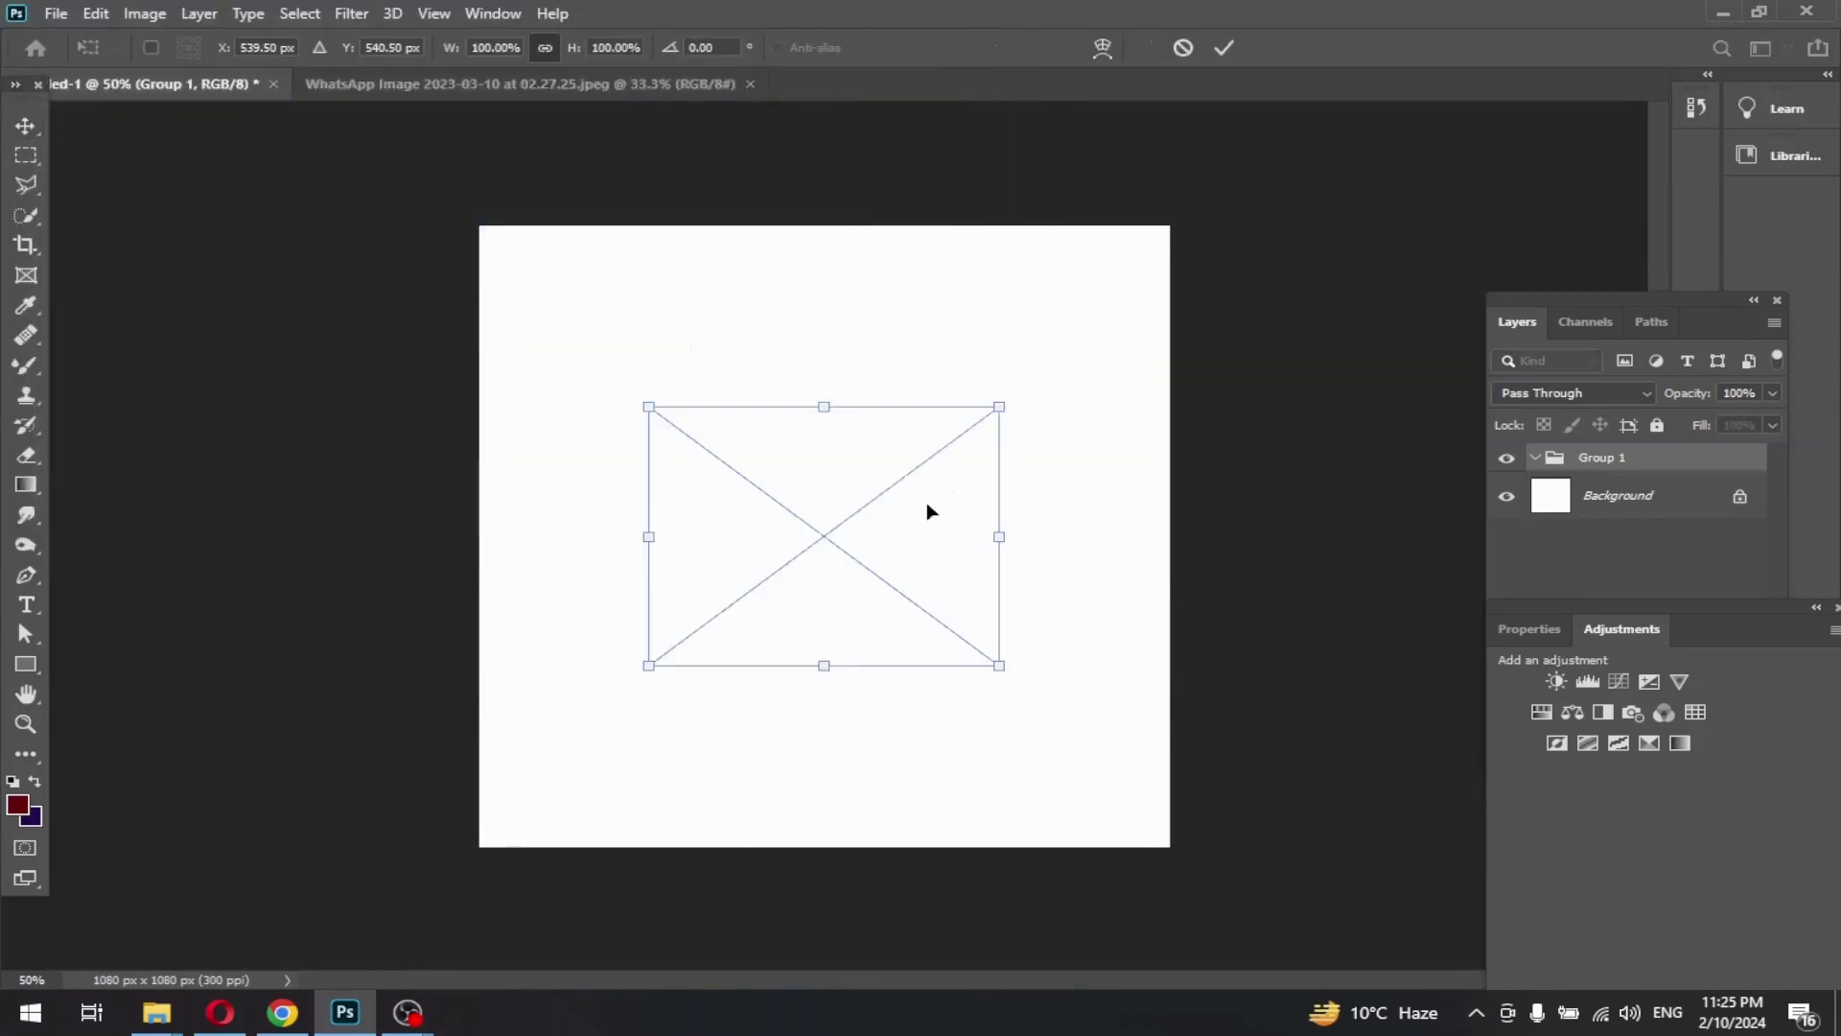
Enlarge the sneaker, commit it and position it in the lower right
{"action": "left_click_drag", "start_coordinate": [999, 664], "coordinate": [1038, 794]}
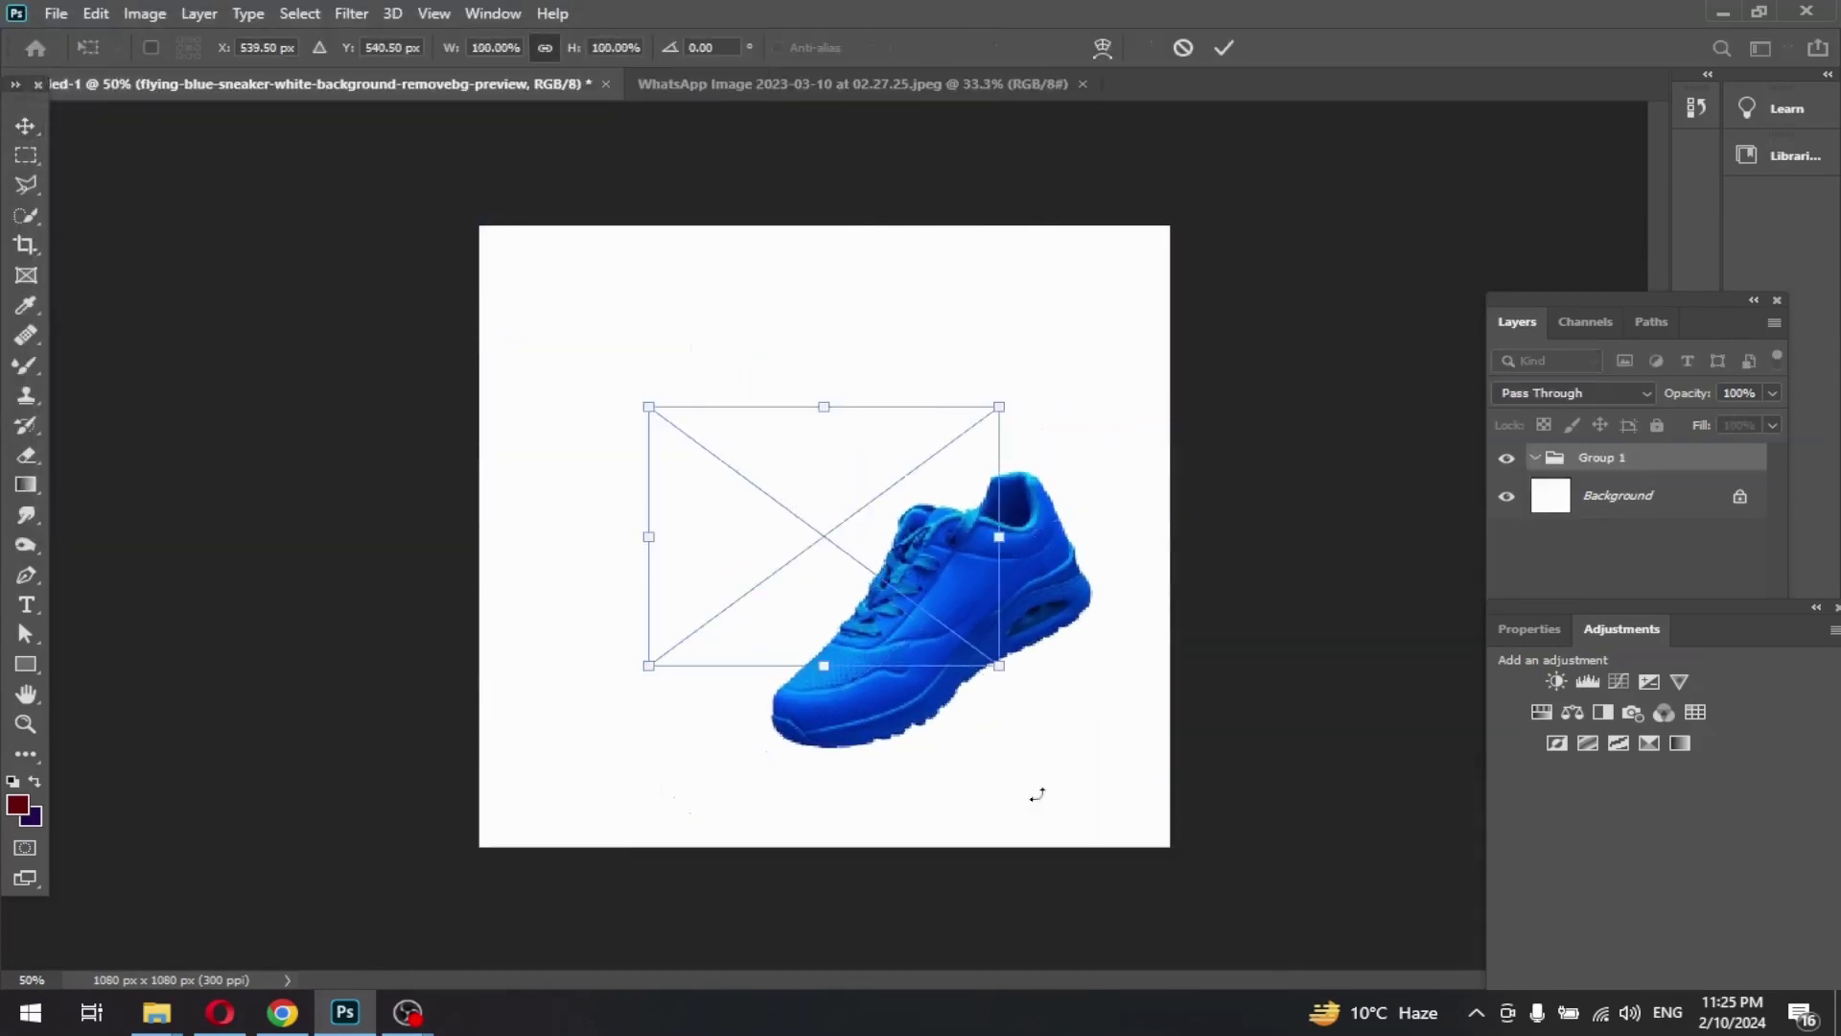
{"action": "mouse_move", "coordinate": [1001, 668]}
{"action": "left_mouse_down"}
{"action": "mouse_move", "coordinate": [1350, 926]}
{"action": "mouse_move", "coordinate": [833, 622]}
{"action": "mouse_move", "coordinate": [887, 661]}
{"action": "mouse_move", "coordinate": [877, 701]}
{"action": "left_mouse_up"}
{"action": "left_click", "coordinate": [1223, 48]}
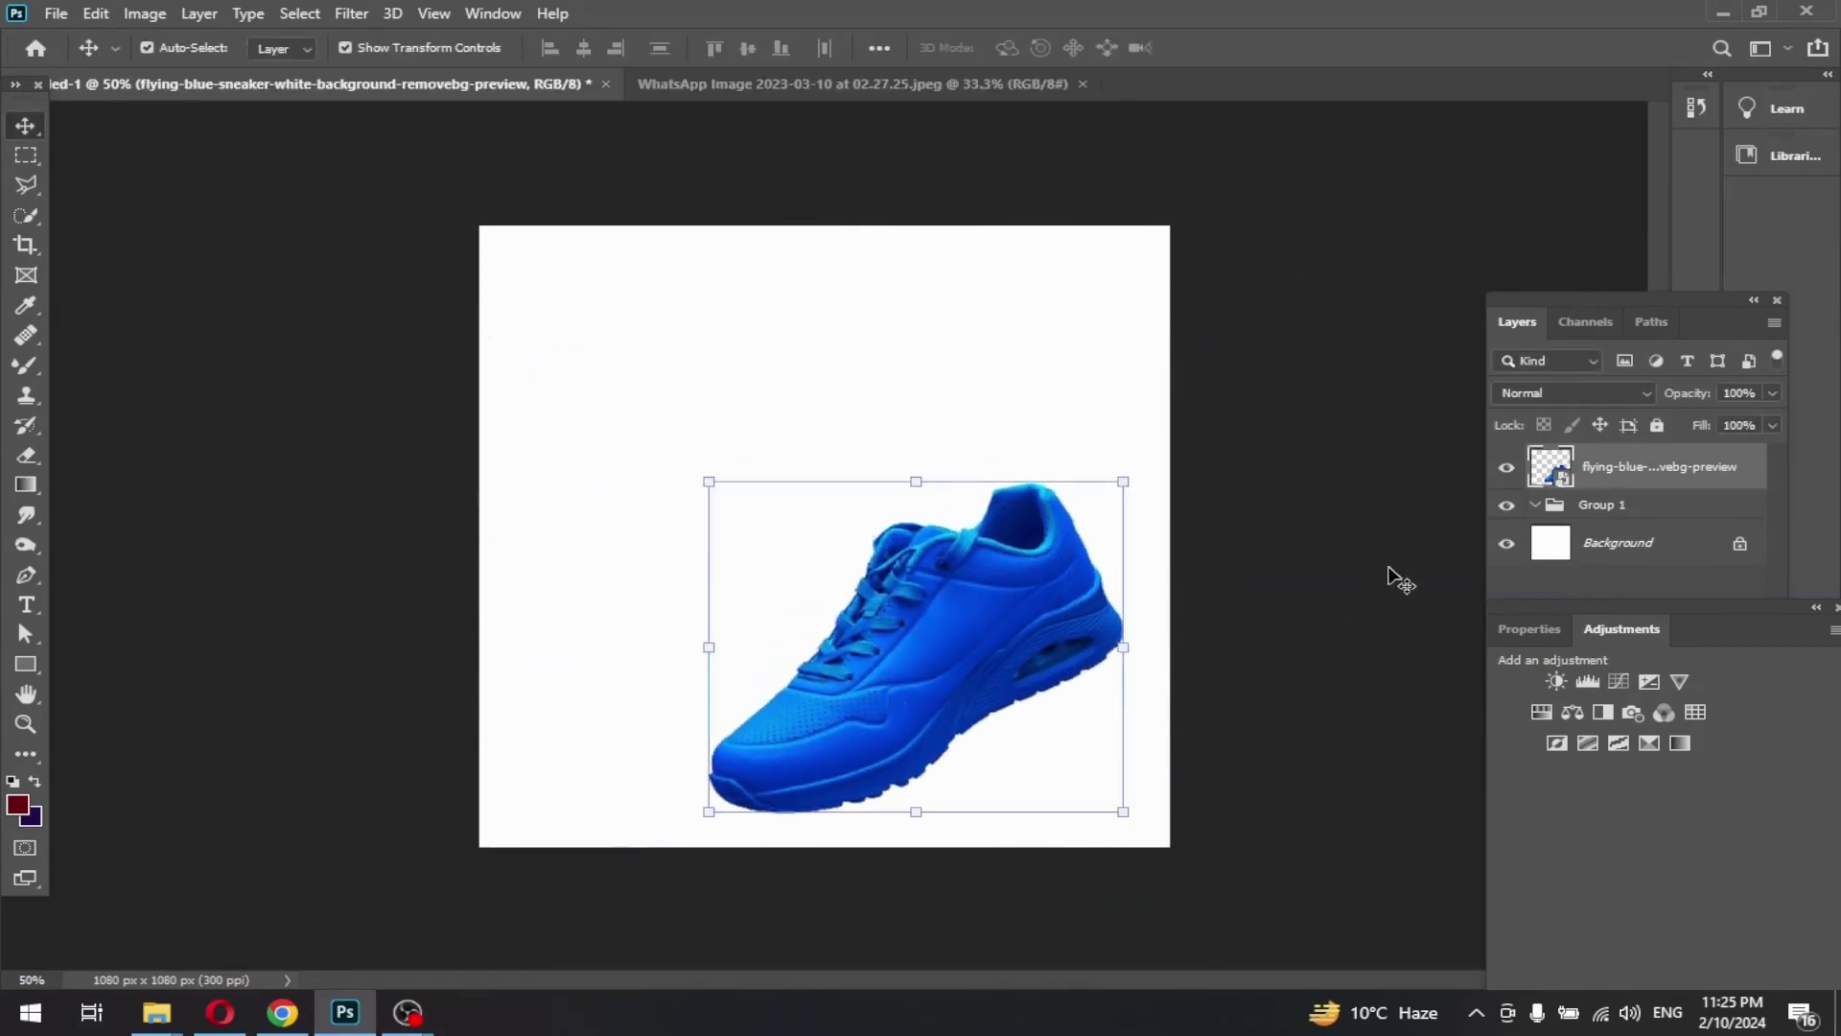
Add a dark red 'NEW SHOES' headline in Righteous above the shoe
{"action": "left_click", "coordinate": [26, 604]}
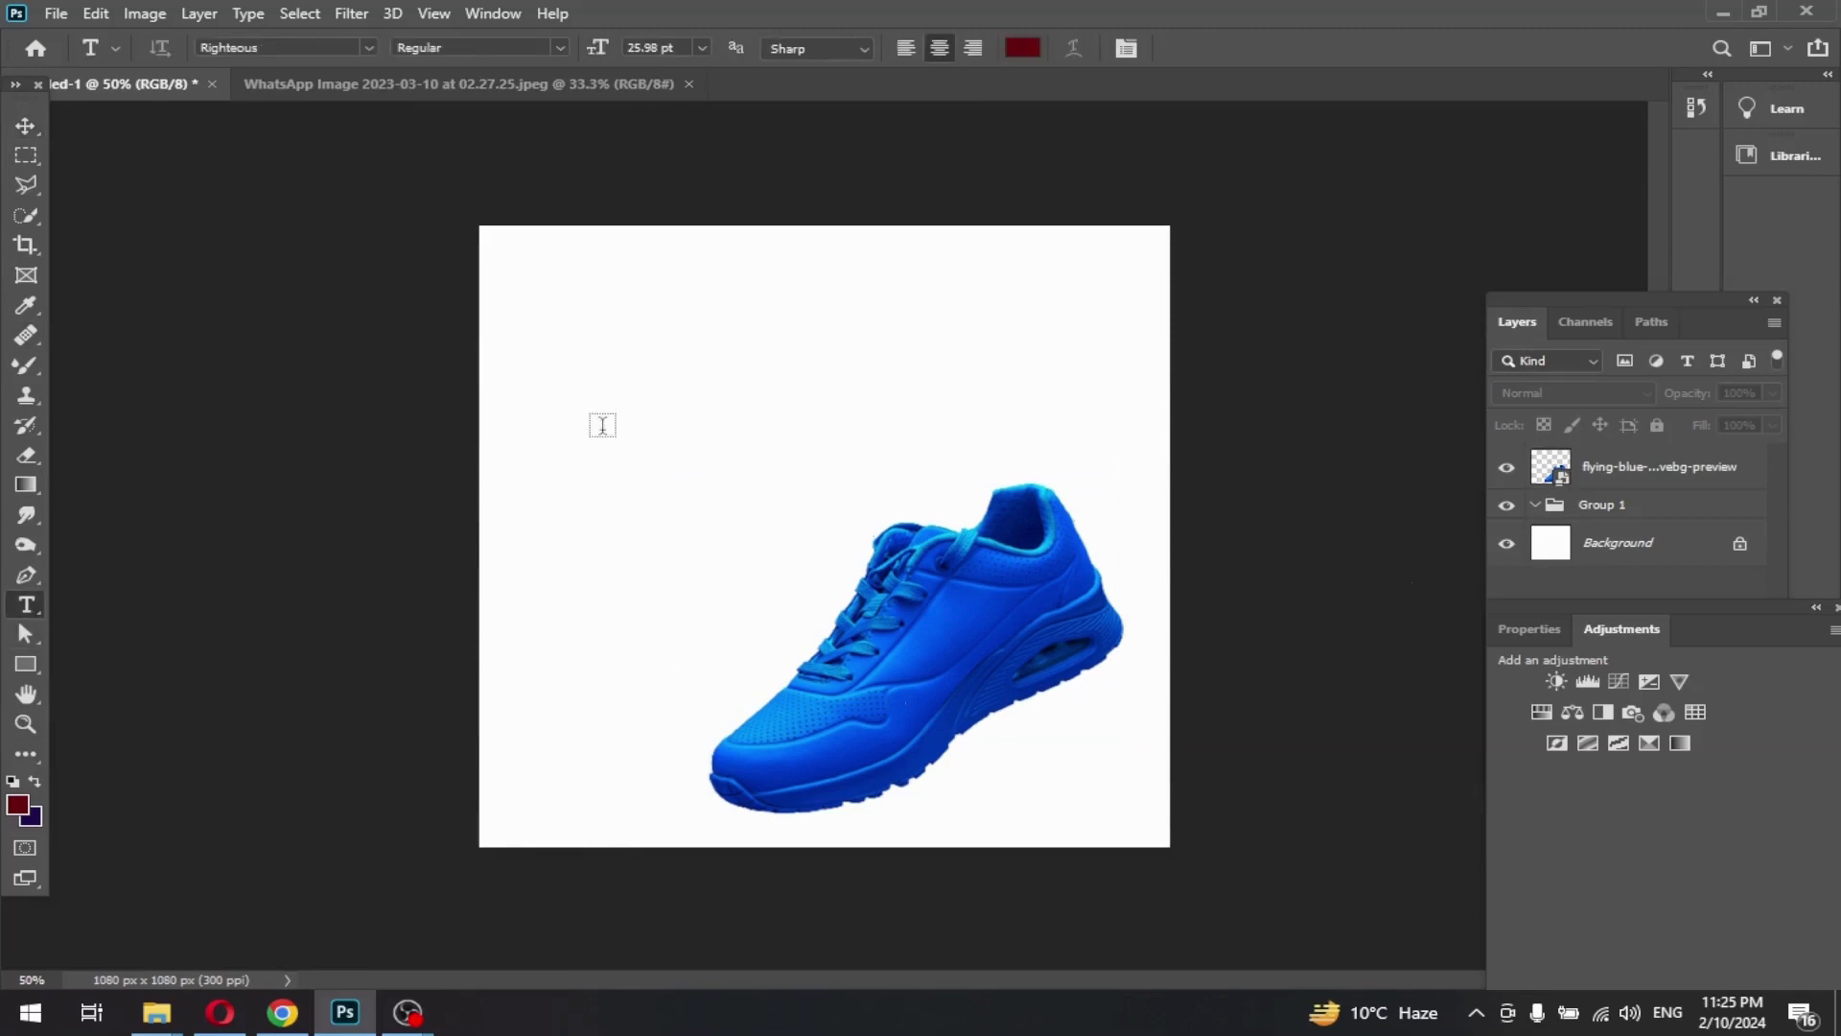
{"action": "left_click", "coordinate": [608, 426]}
{"action": "key", "text": "BackSpace"}
{"action": "type", "text": "N"}
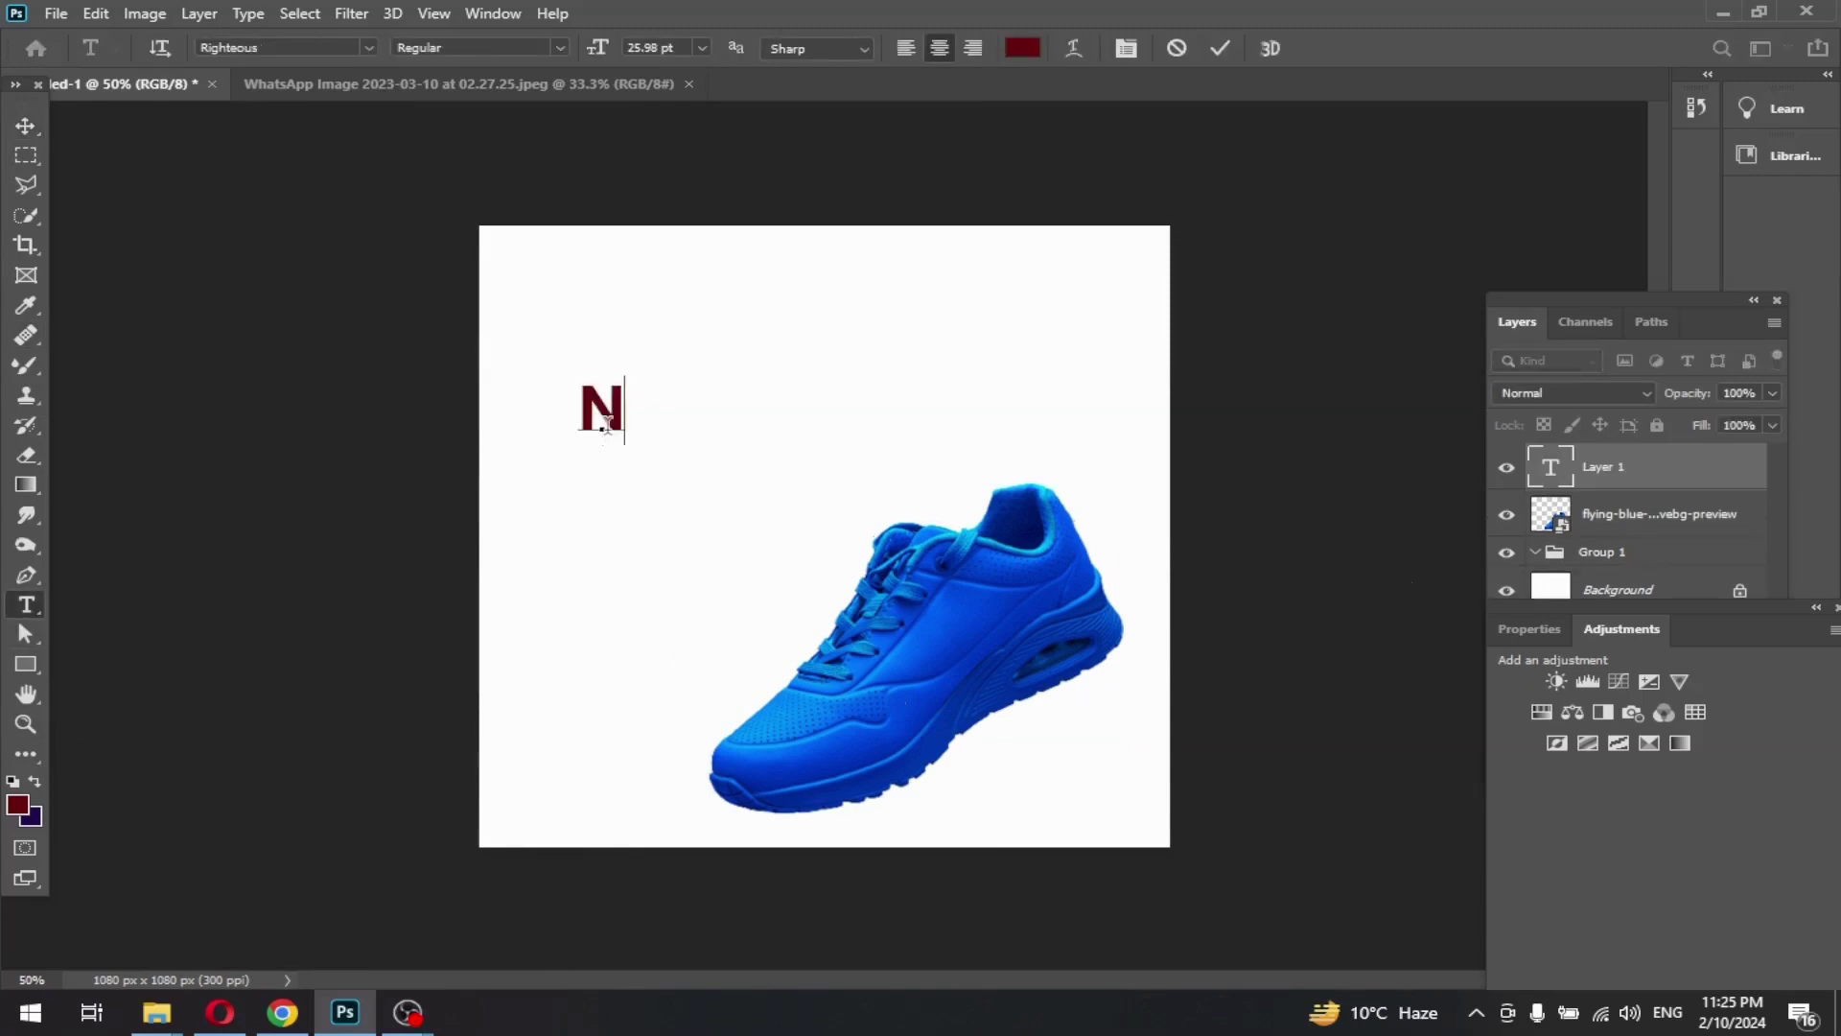
{"action": "type", "text": "EW S"}
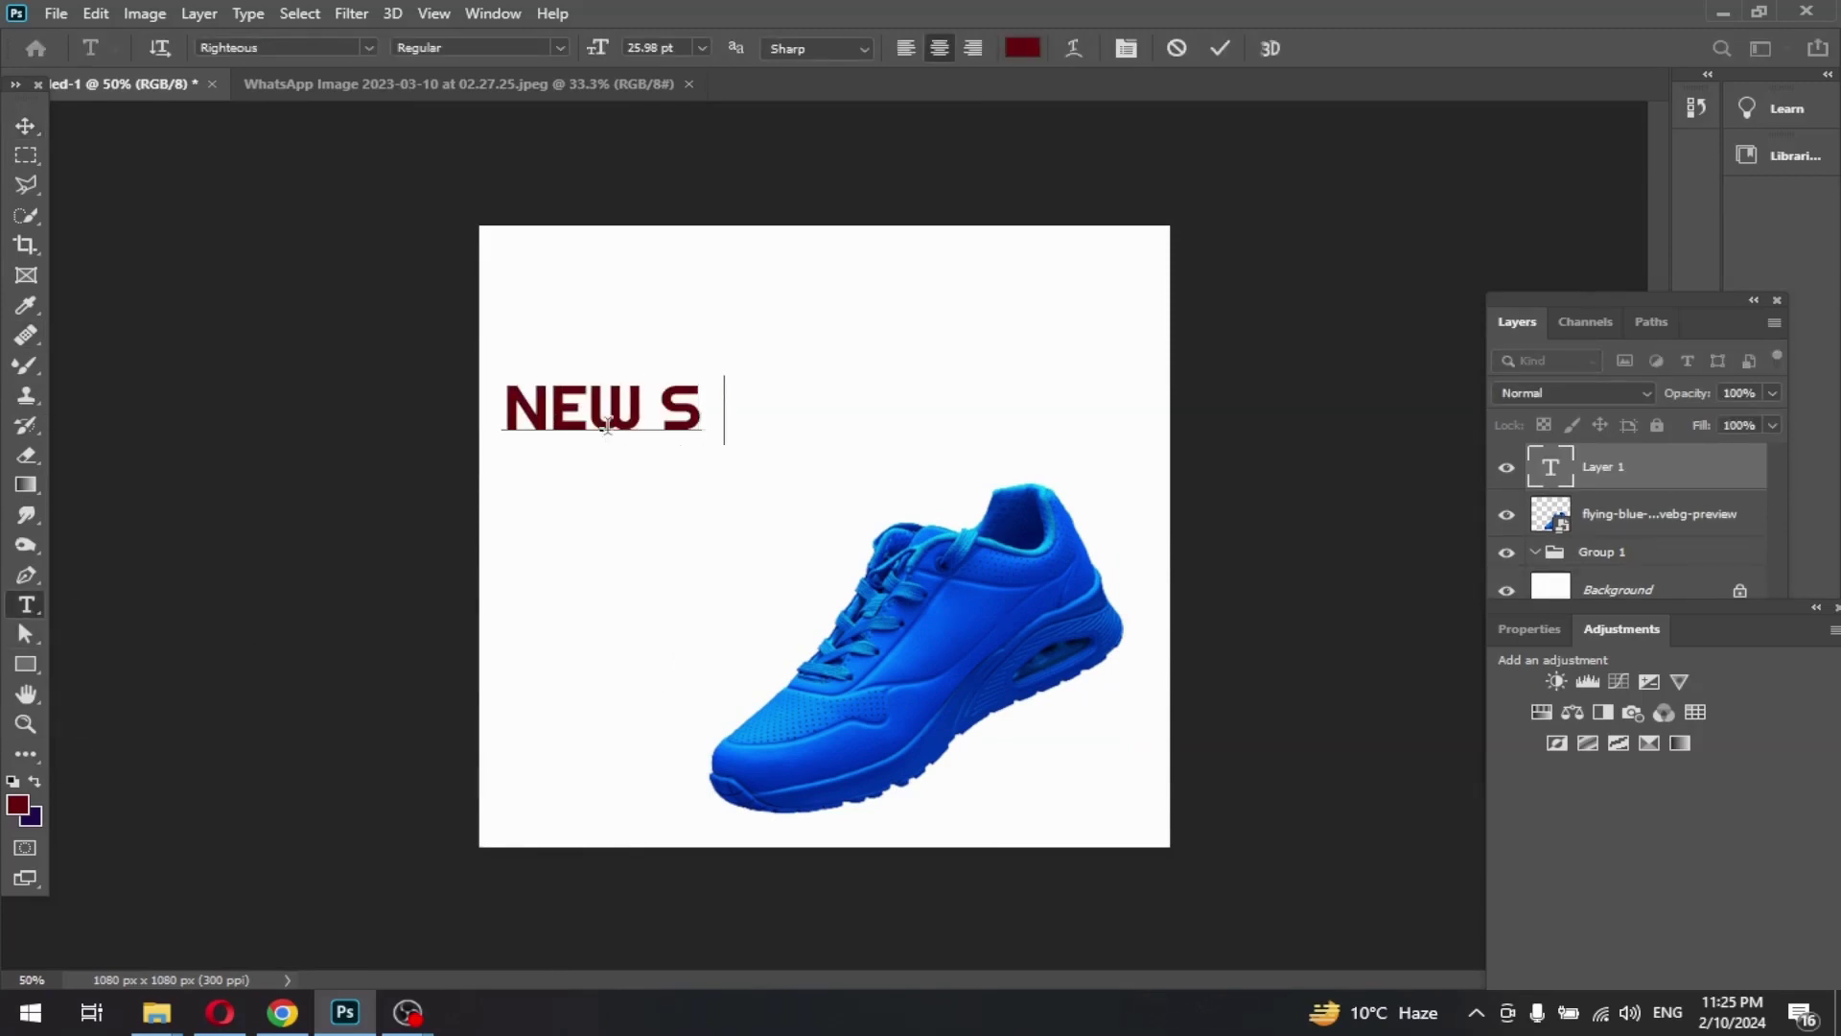
{"action": "type", "text": "HOES"}
{"action": "left_click", "coordinate": [35, 134]}
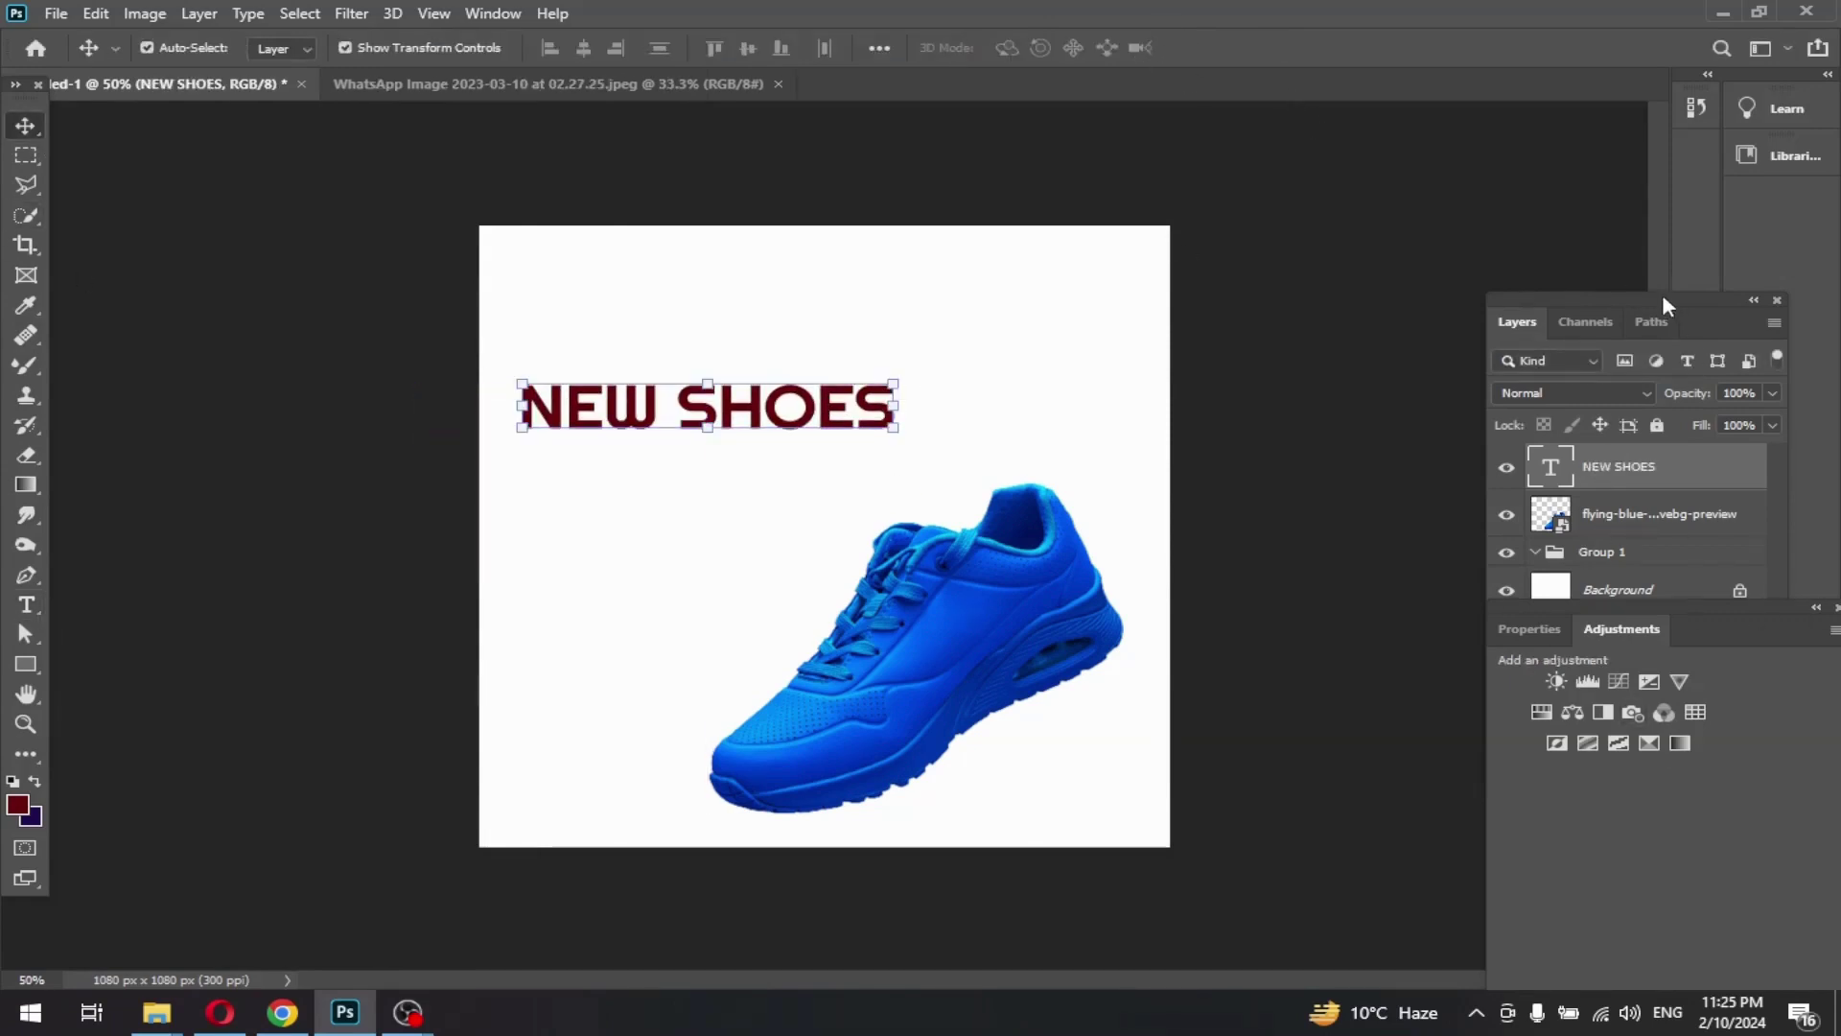
{"action": "left_click_drag", "start_coordinate": [1664, 305], "coordinate": [1577, 299]}
Set the NEW SHOES headline to Brush Script Std and reduce it to 18.98 pt
{"action": "left_click_drag", "start_coordinate": [1758, 630], "coordinate": [1542, 509]}
{"action": "left_click", "coordinate": [1326, 528]}
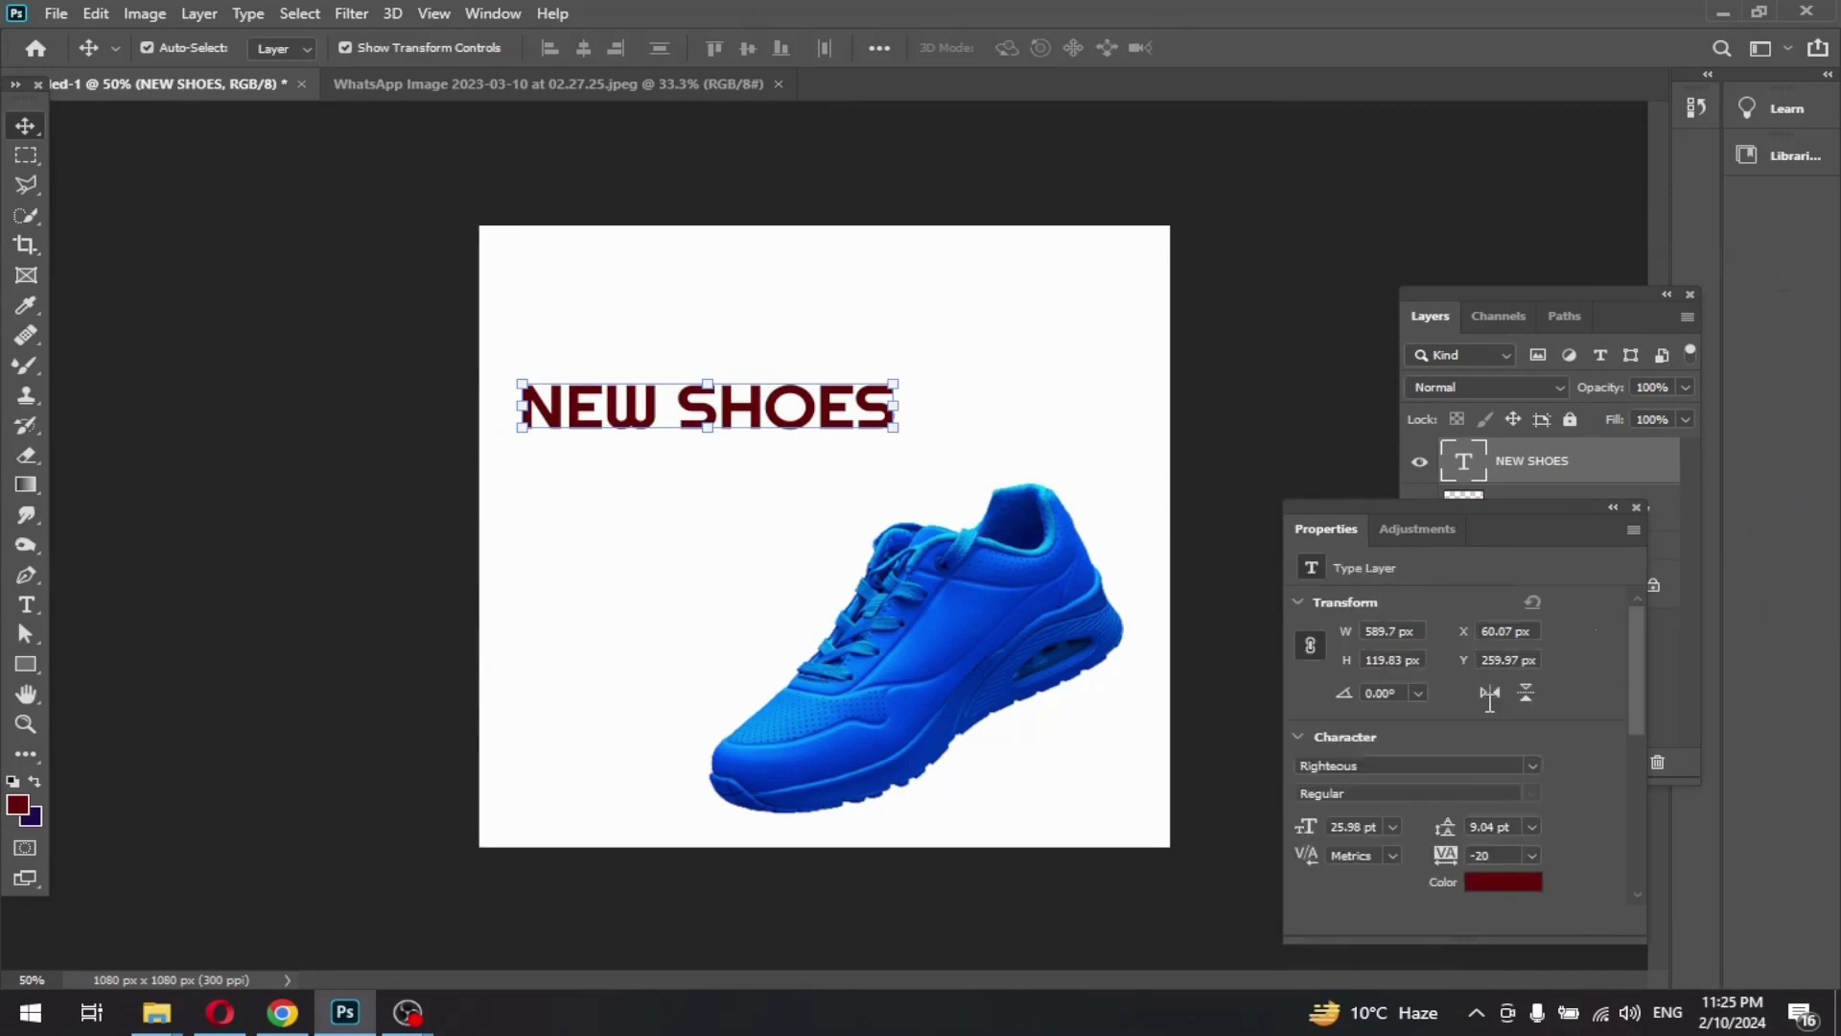
{"action": "left_click", "coordinate": [1532, 764]}
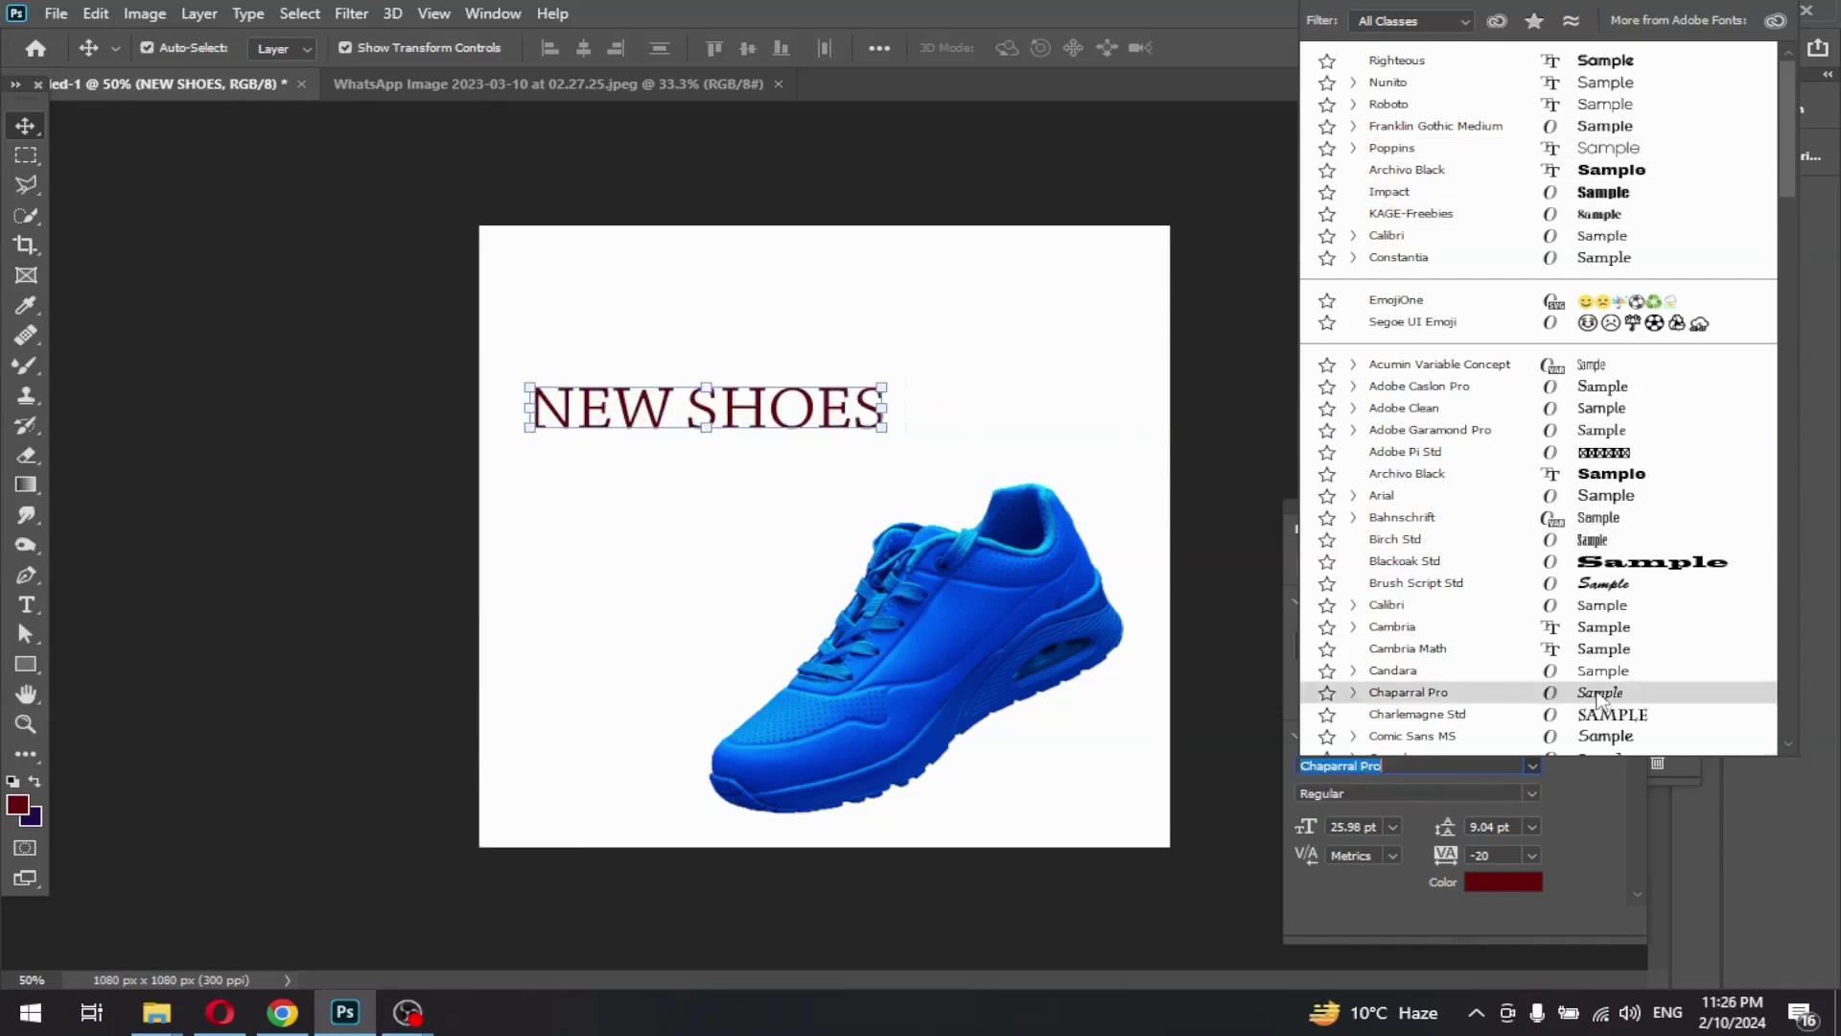
{"action": "left_click", "coordinate": [1592, 583]}
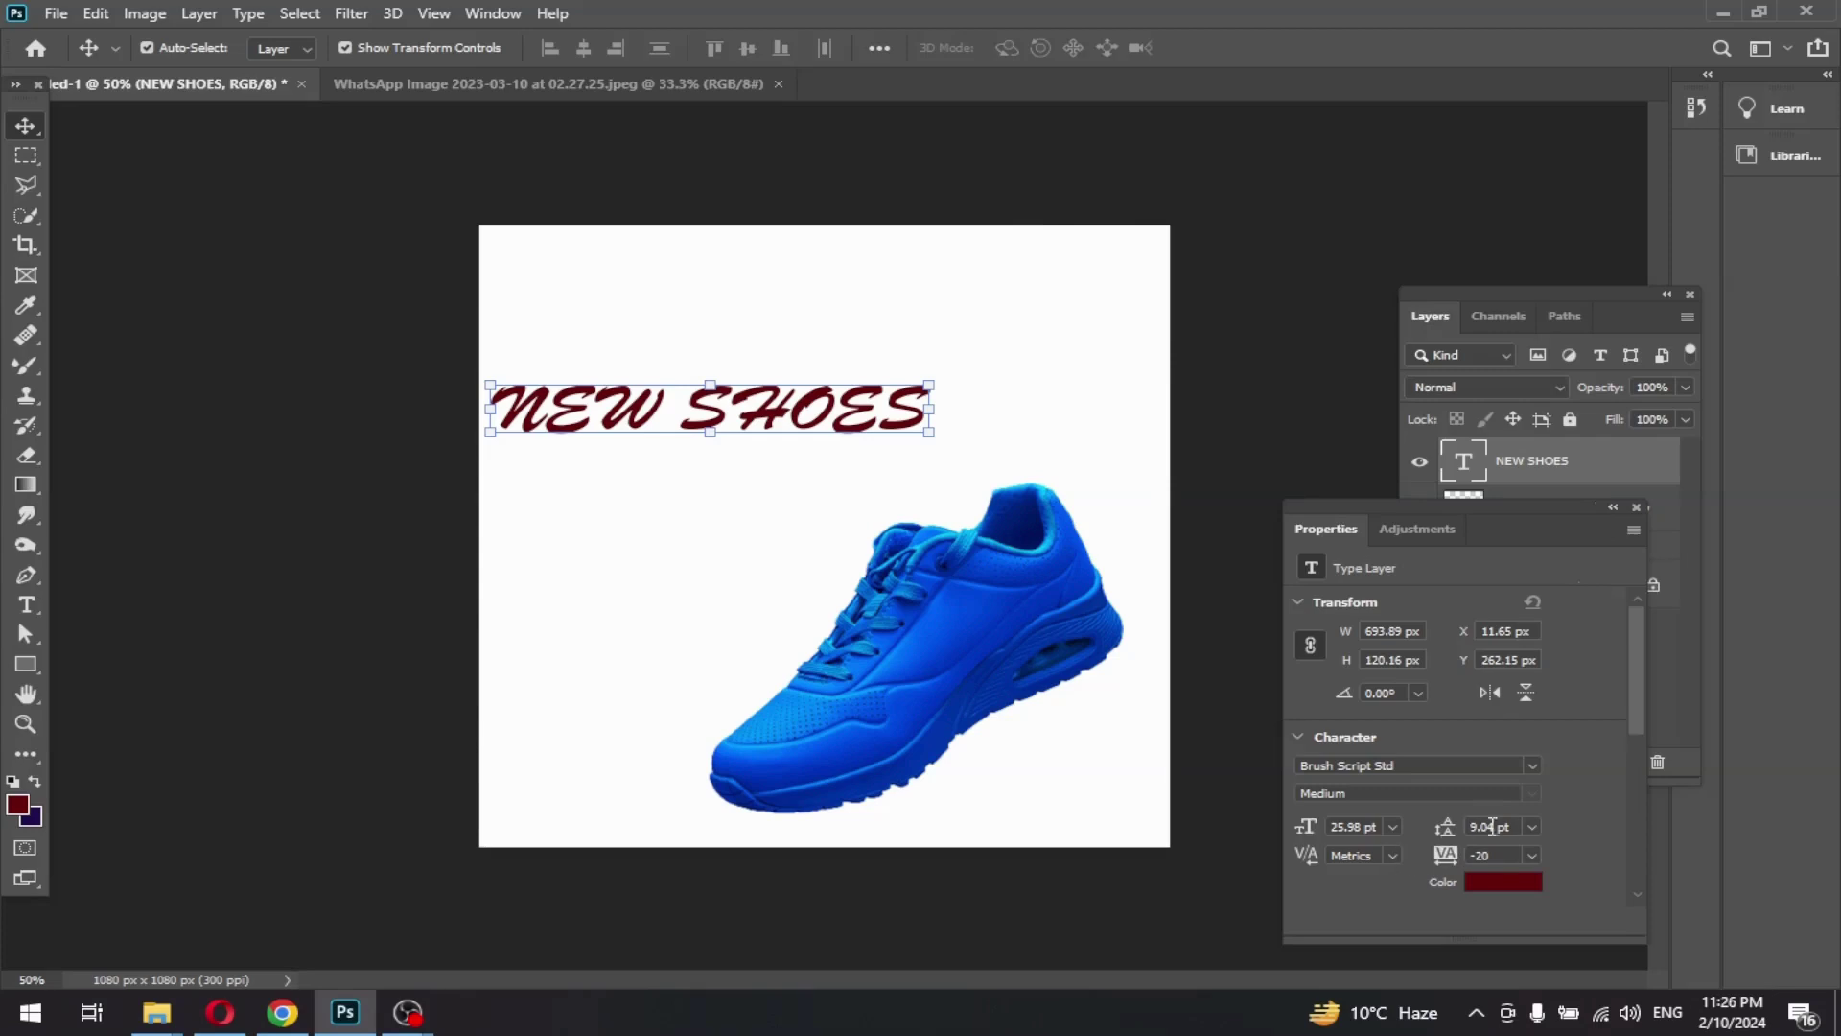
{"action": "left_click_drag", "start_coordinate": [879, 419], "coordinate": [916, 419]}
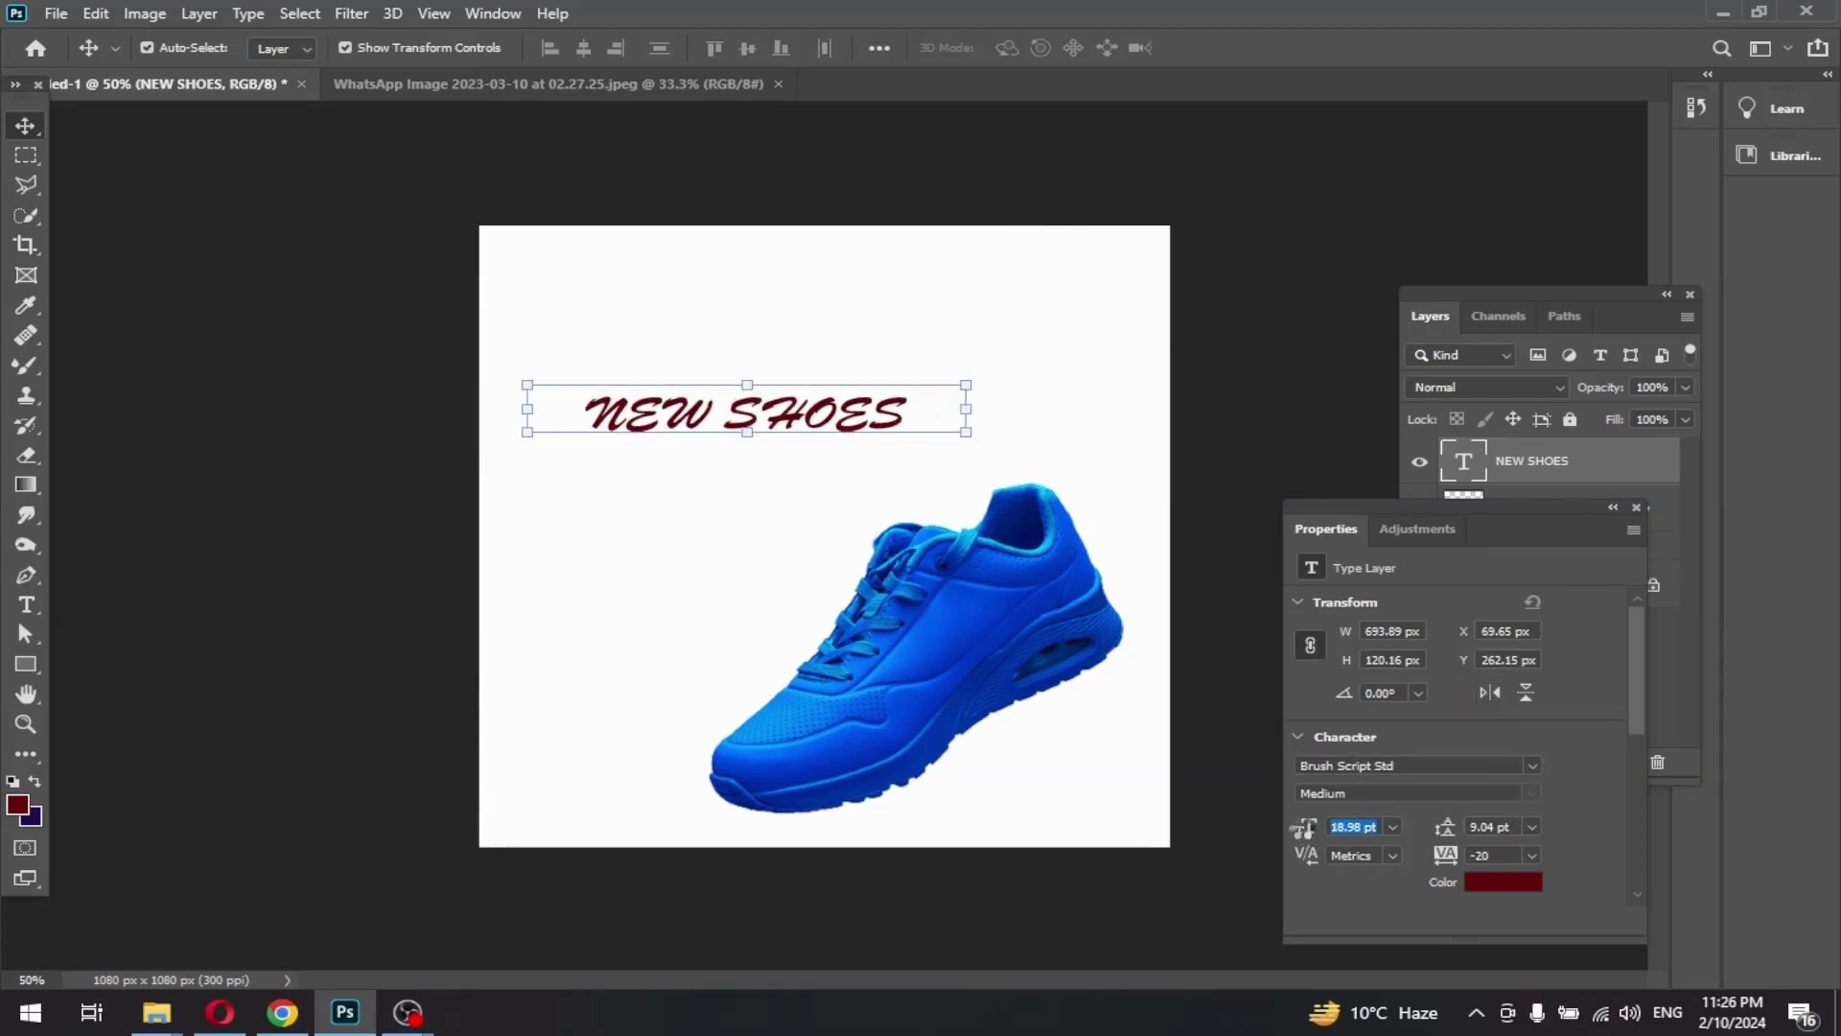
Recolour the headline to the shoe's blue (0035bb) and move it up and left
{"action": "left_click", "coordinate": [1498, 881]}
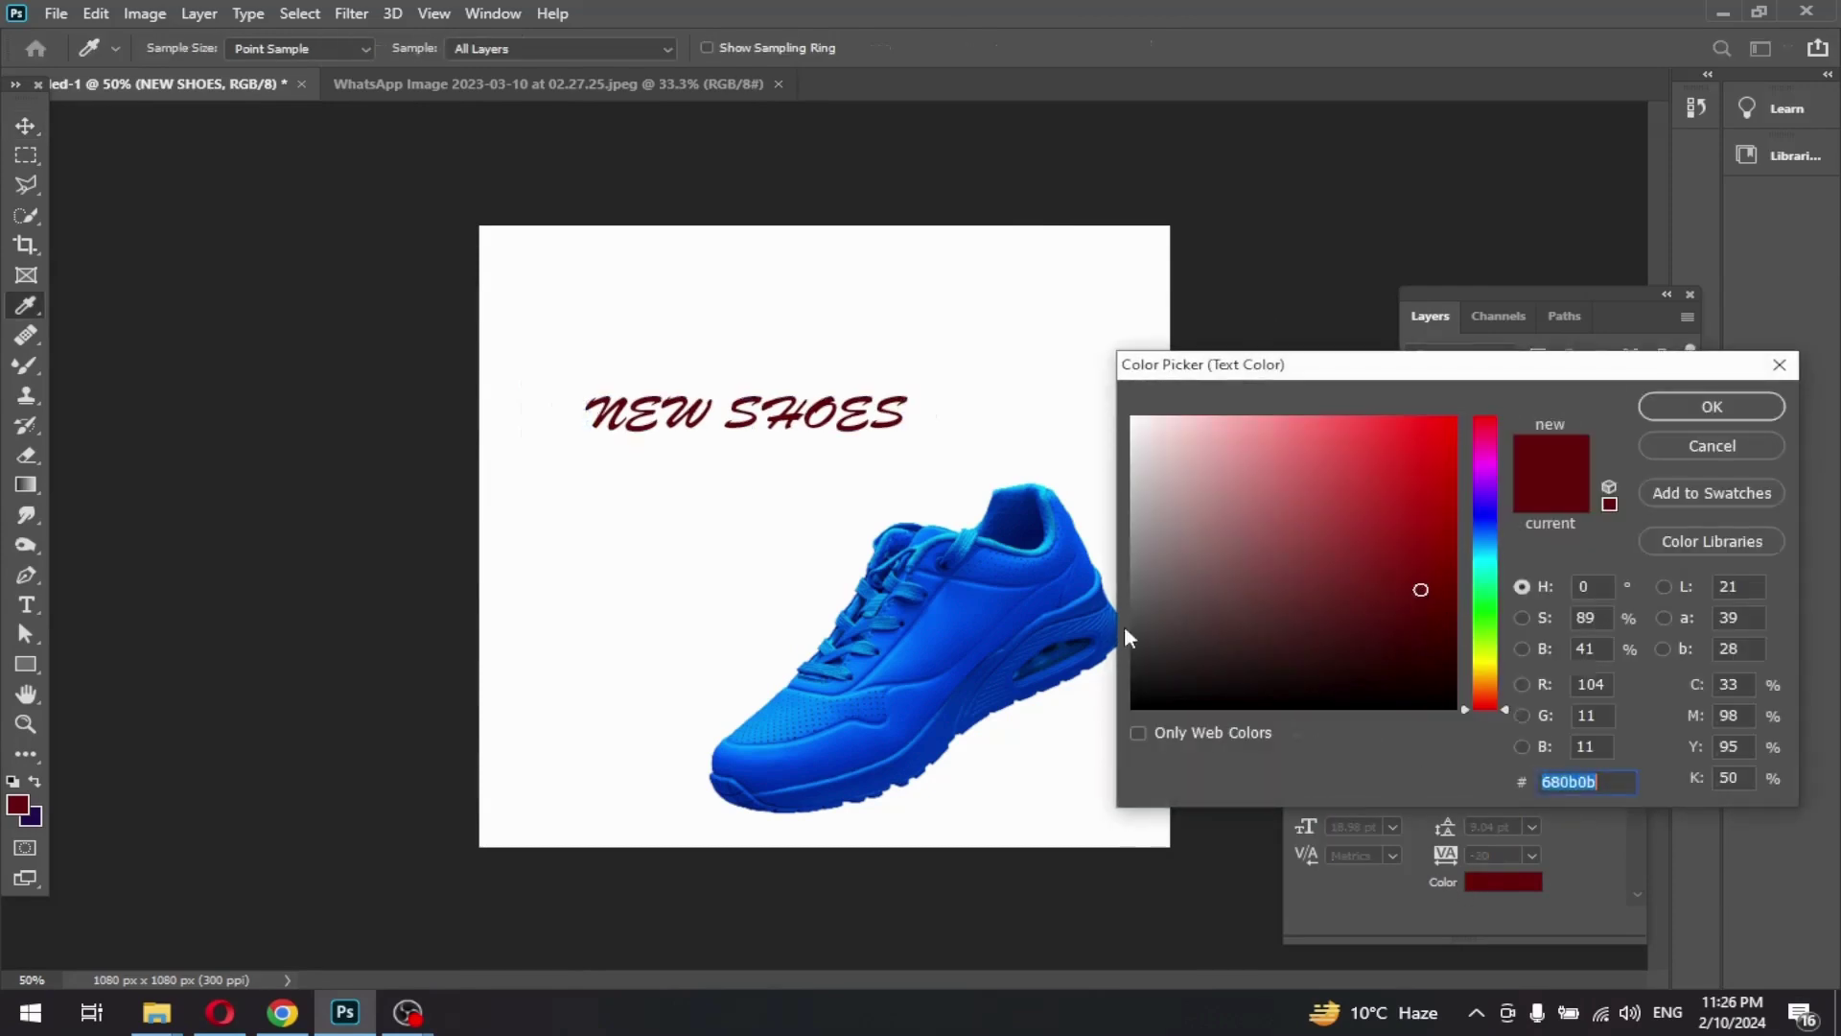
{"action": "left_click", "coordinate": [1021, 618]}
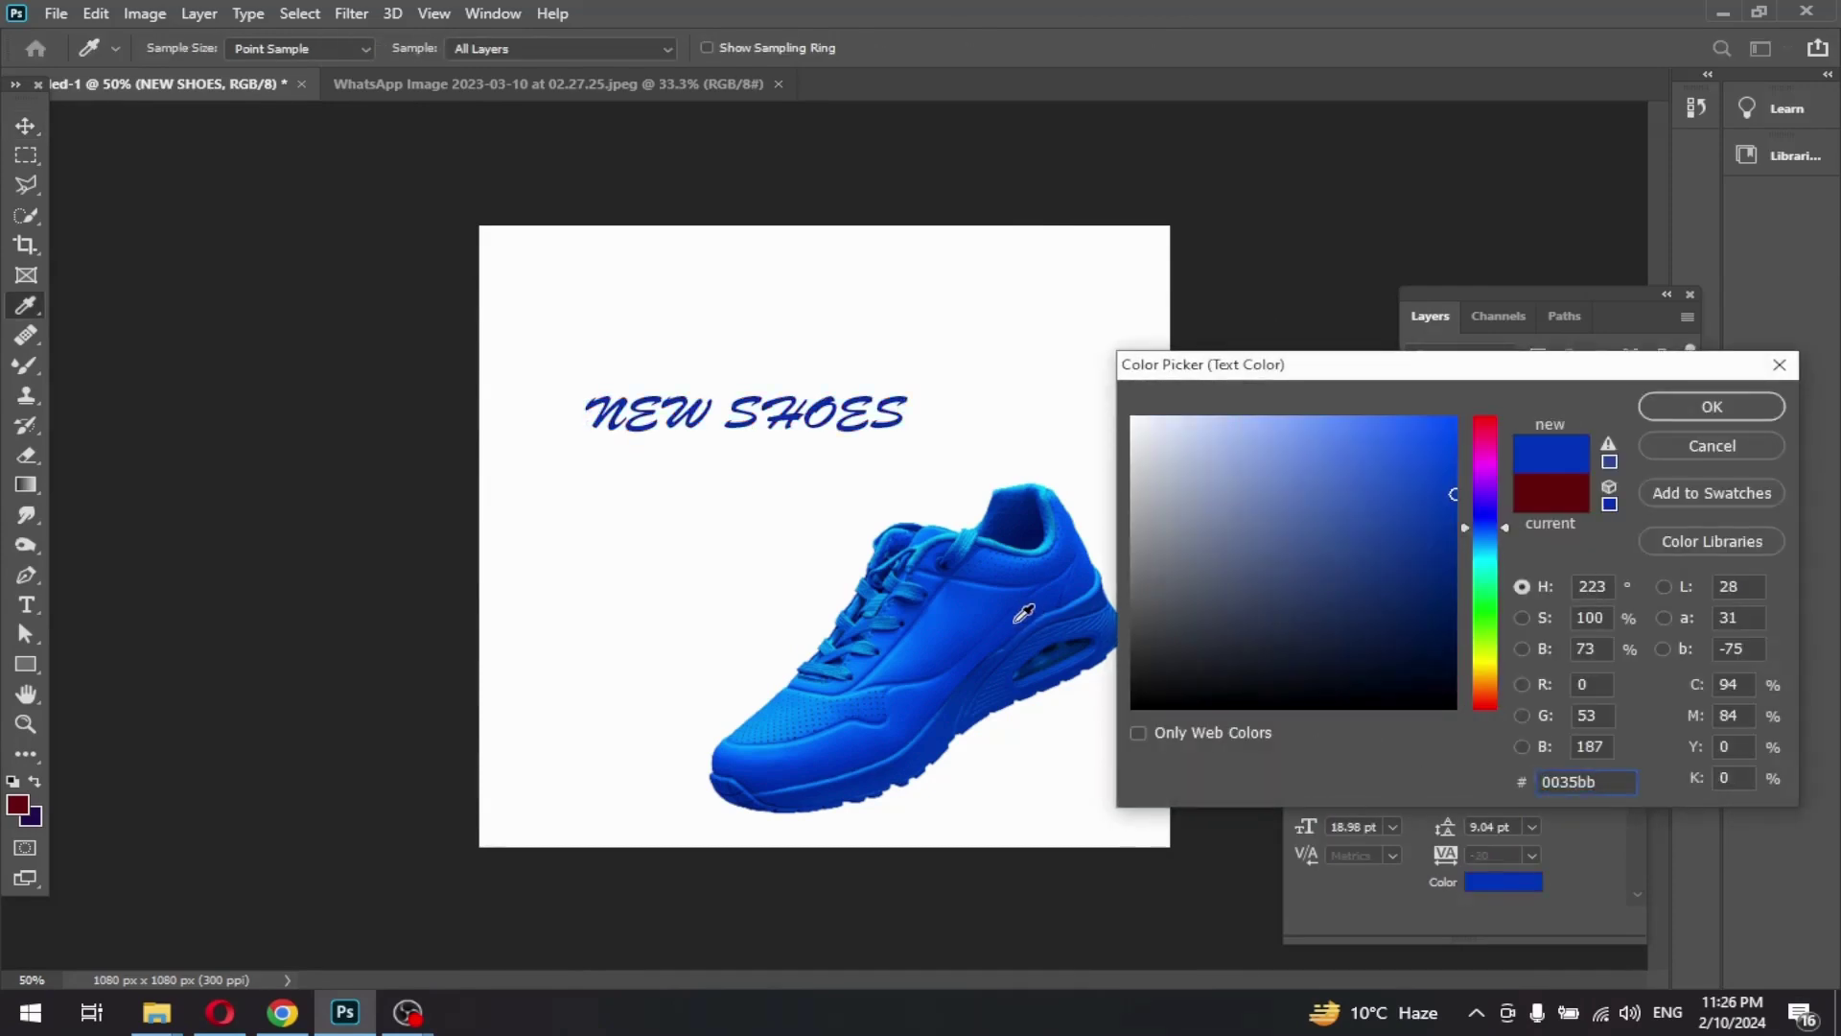
{"action": "left_click", "coordinate": [1712, 407]}
{"action": "mouse_move", "coordinate": [856, 423]}
{"action": "left_mouse_down"}
{"action": "mouse_move", "coordinate": [836, 406]}
{"action": "mouse_move", "coordinate": [831, 473]}
{"action": "left_mouse_up"}
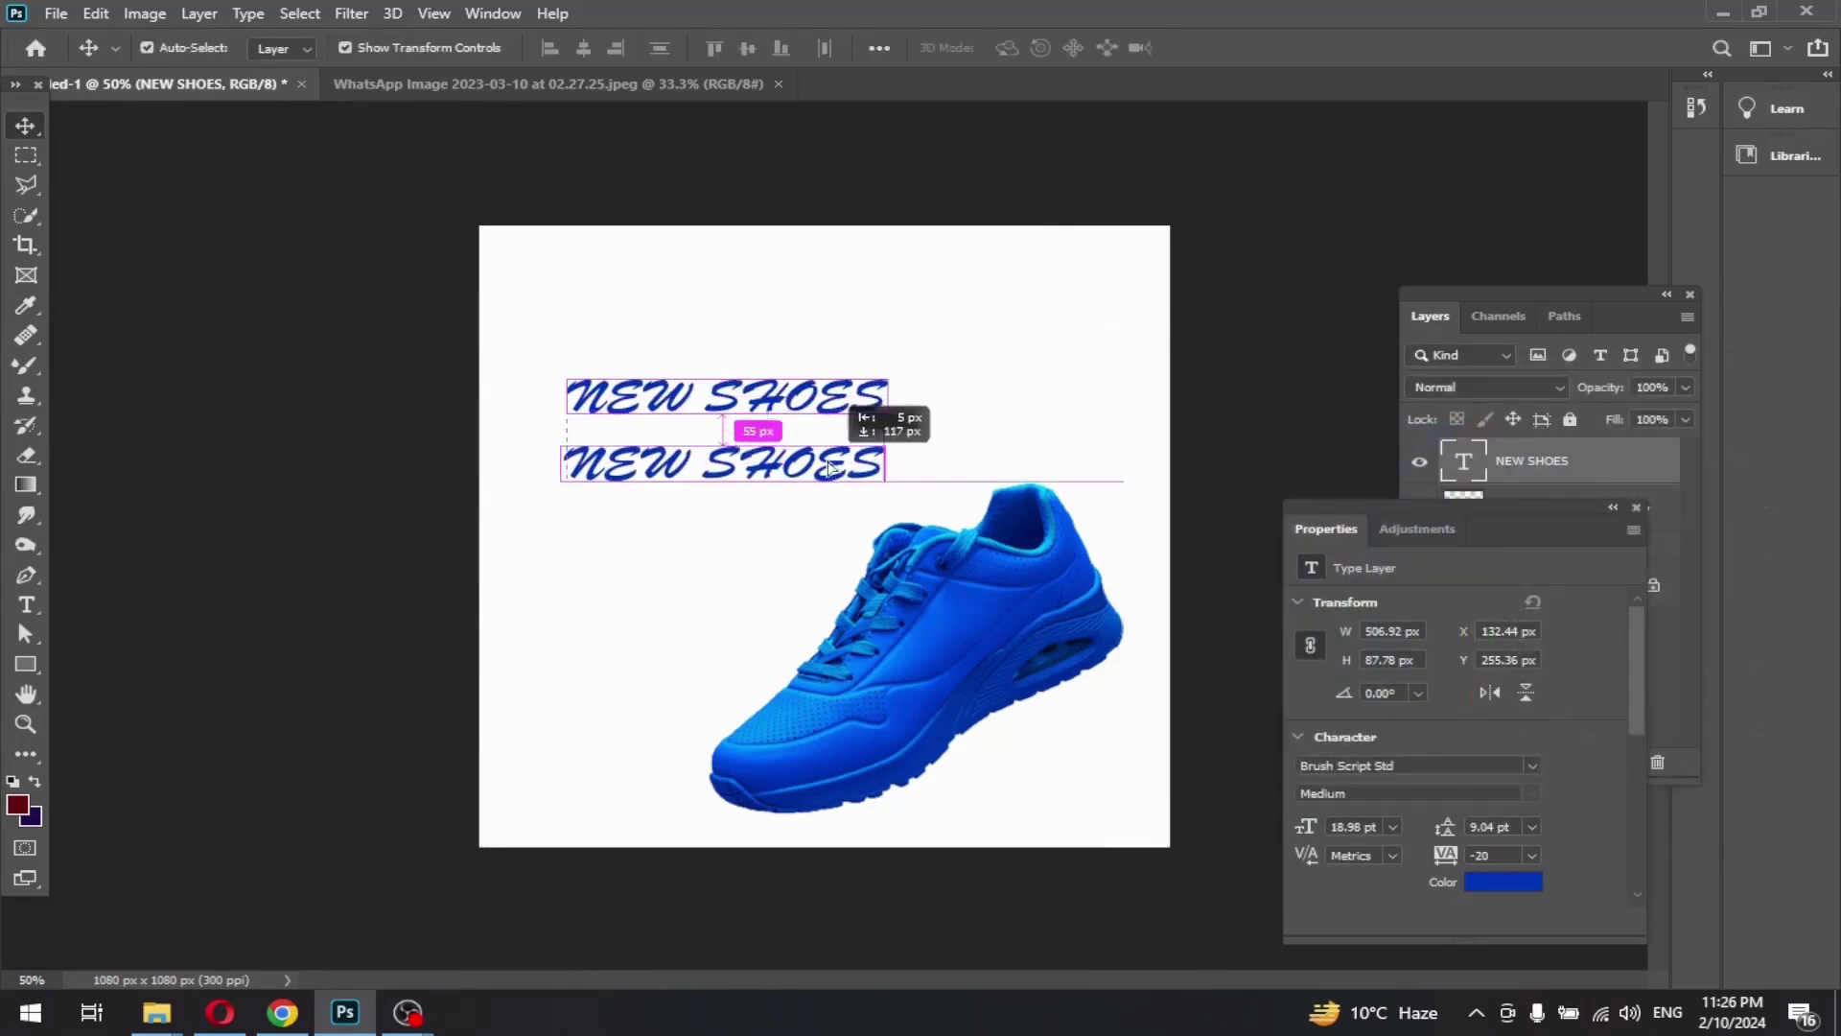
Duplicate NEW SHOES beneath itself and retype the copy as 'SNEAKERS'
{"action": "key", "text": "t"}
{"action": "left_click_drag", "start_coordinate": [601, 465], "coordinate": [1036, 494]}
{"action": "key", "text": "BackSpace"}
{"action": "key", "text": "BackSpace"}
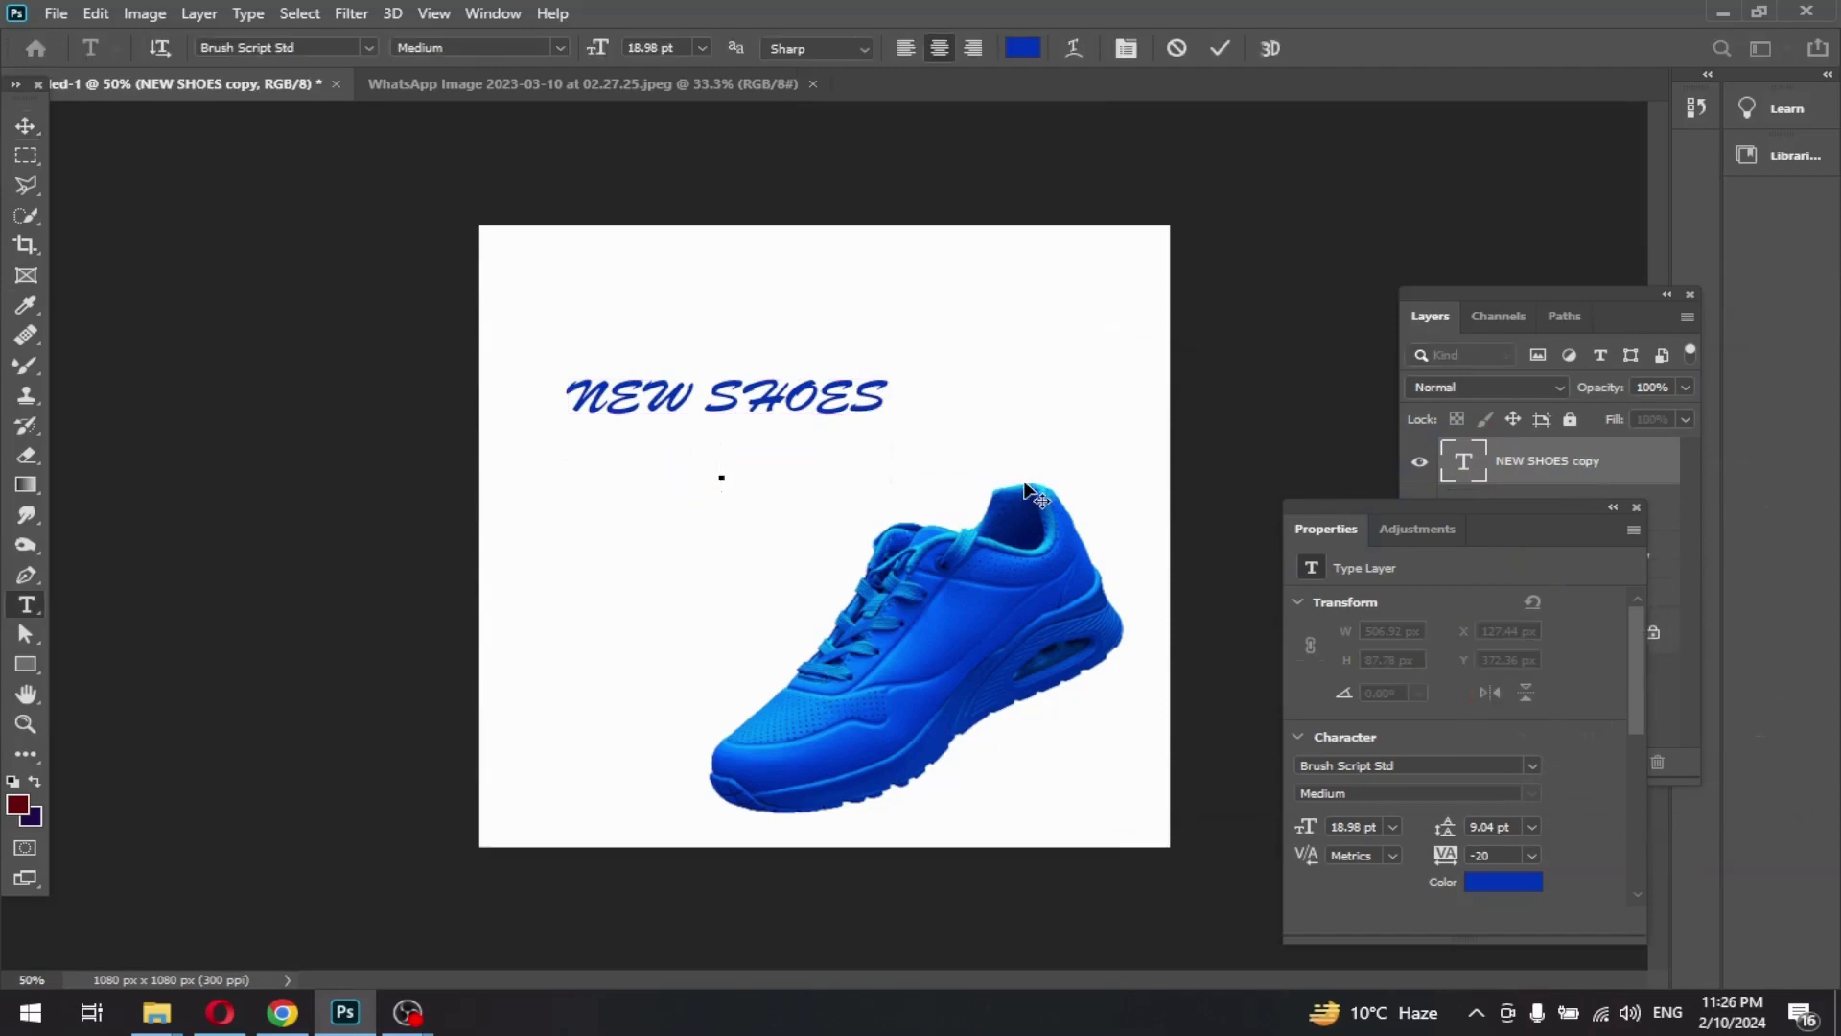
{"action": "type", "text": "SN"}
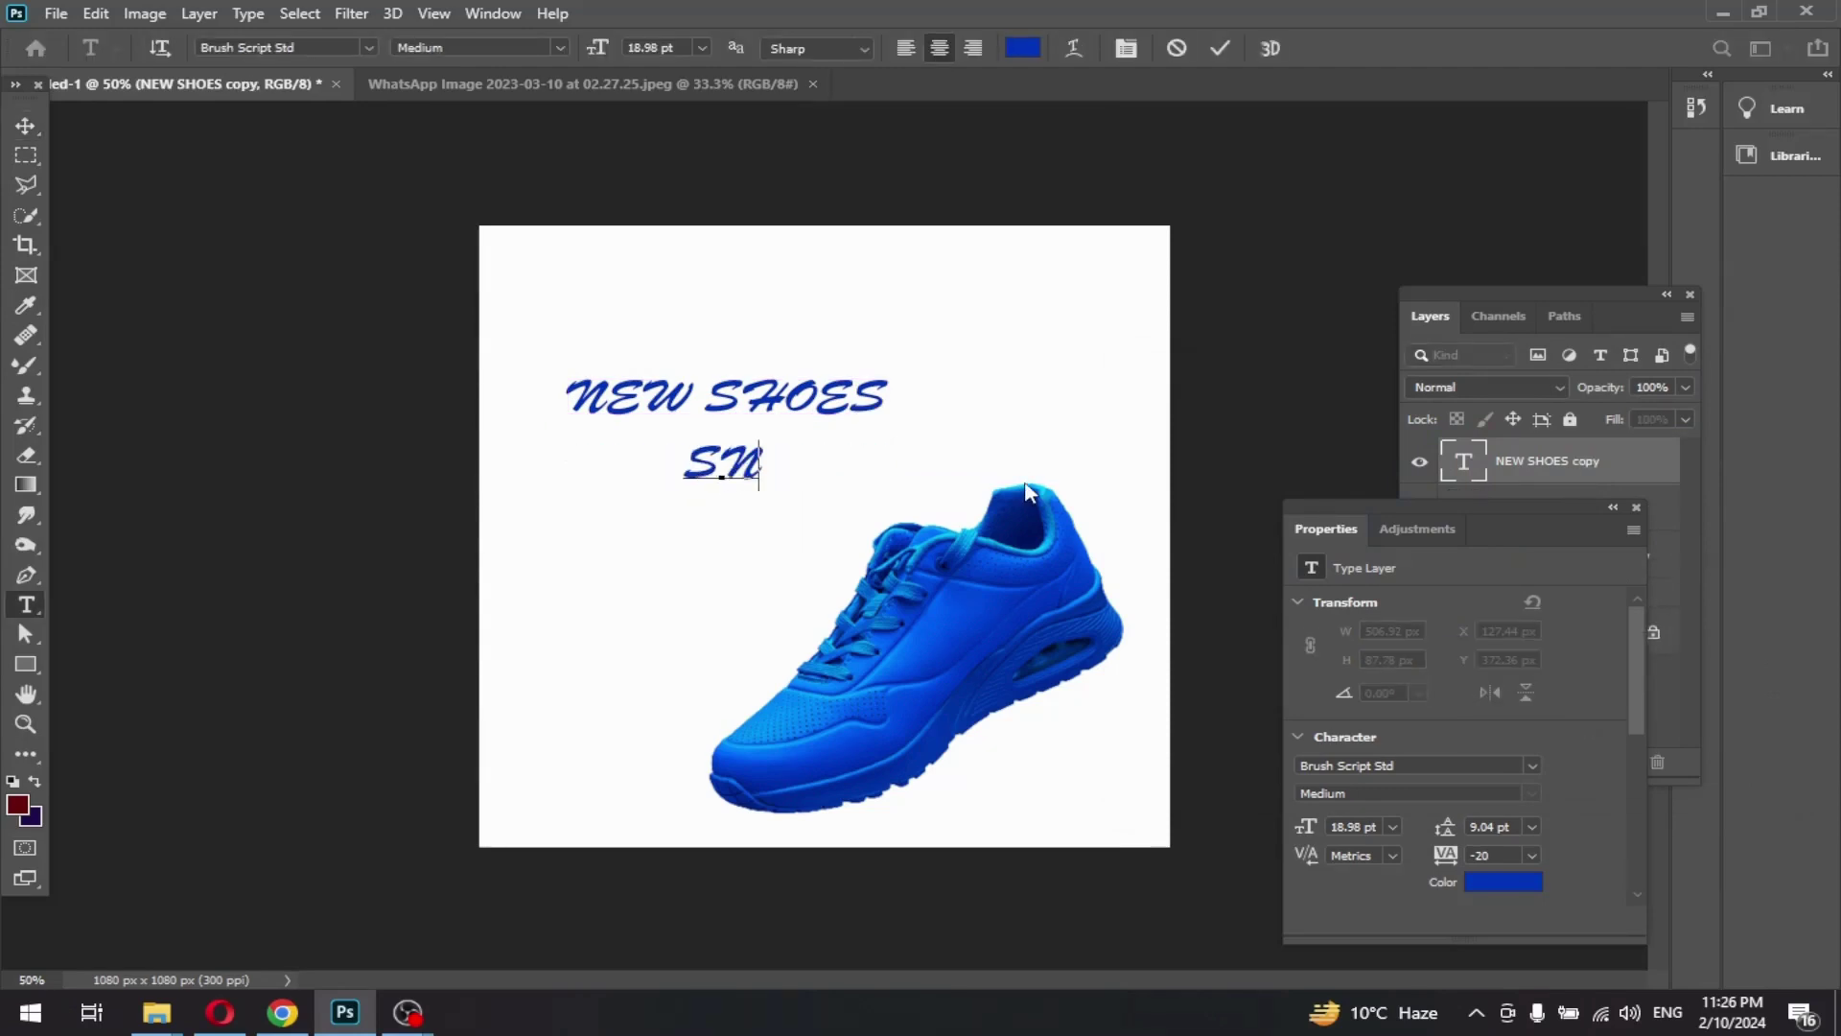
{"action": "type", "text": "E"}
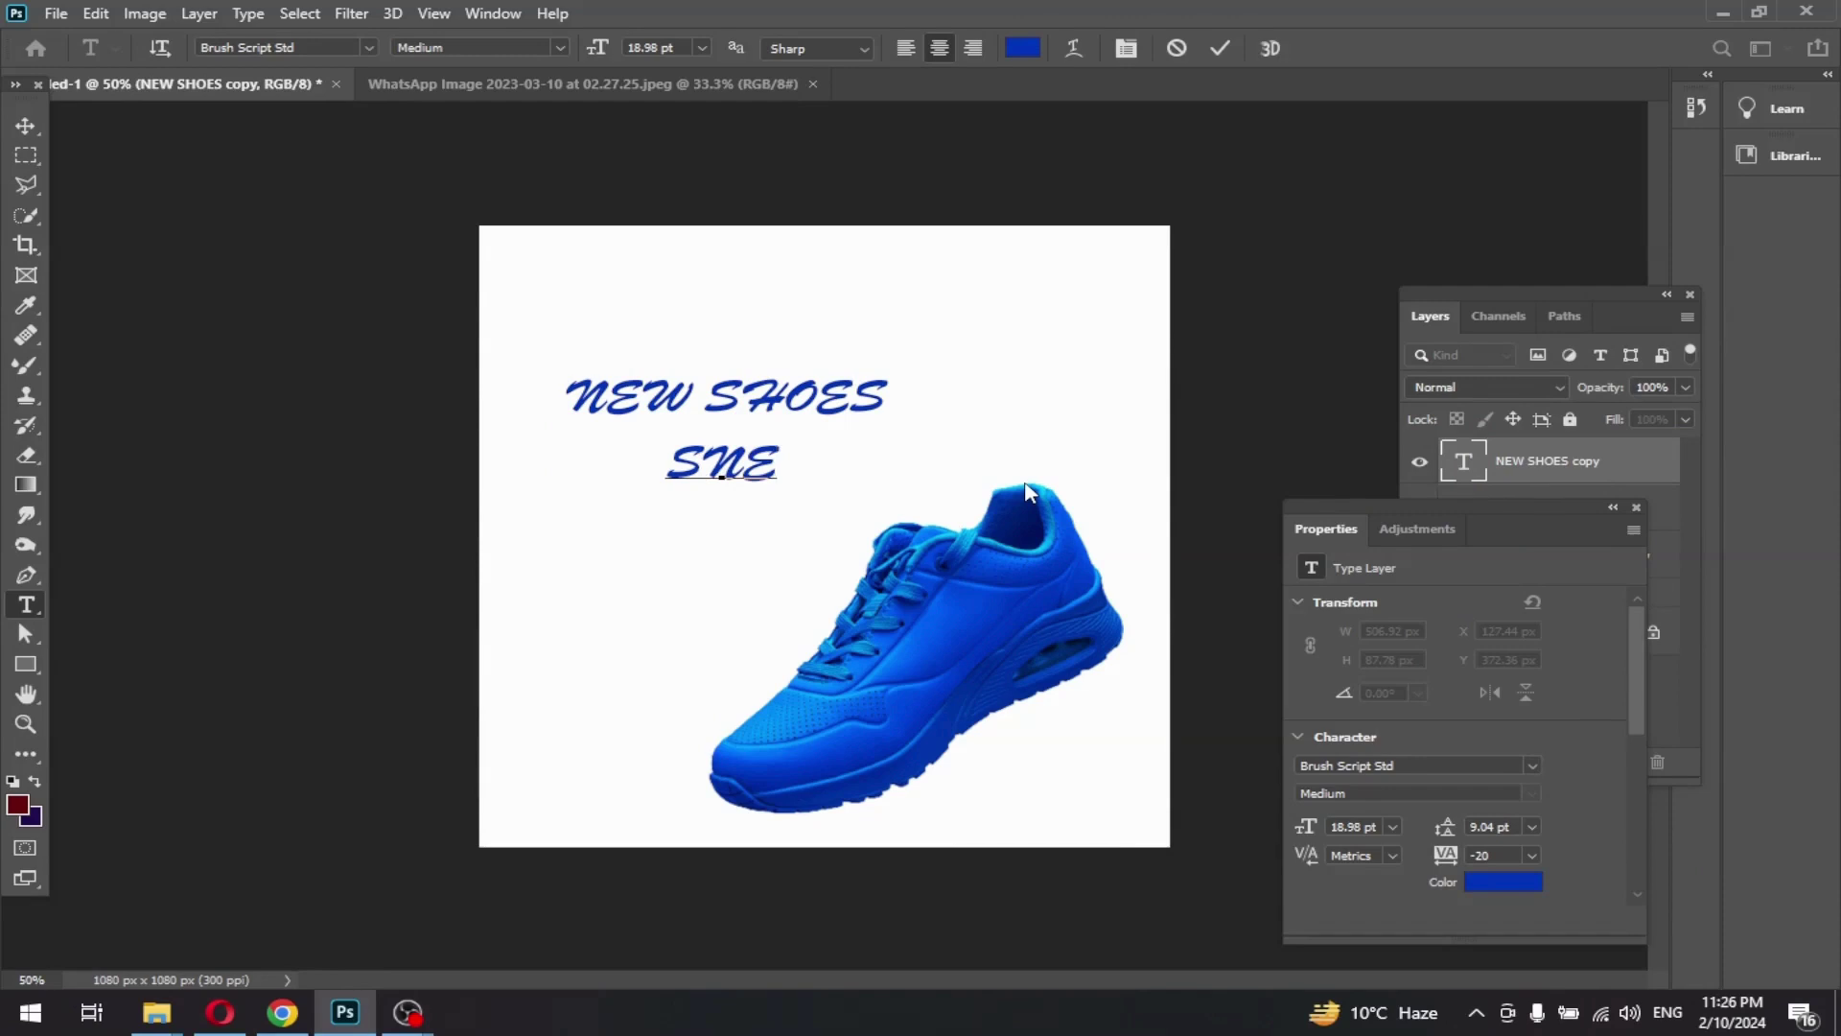
{"action": "type", "text": "A"}
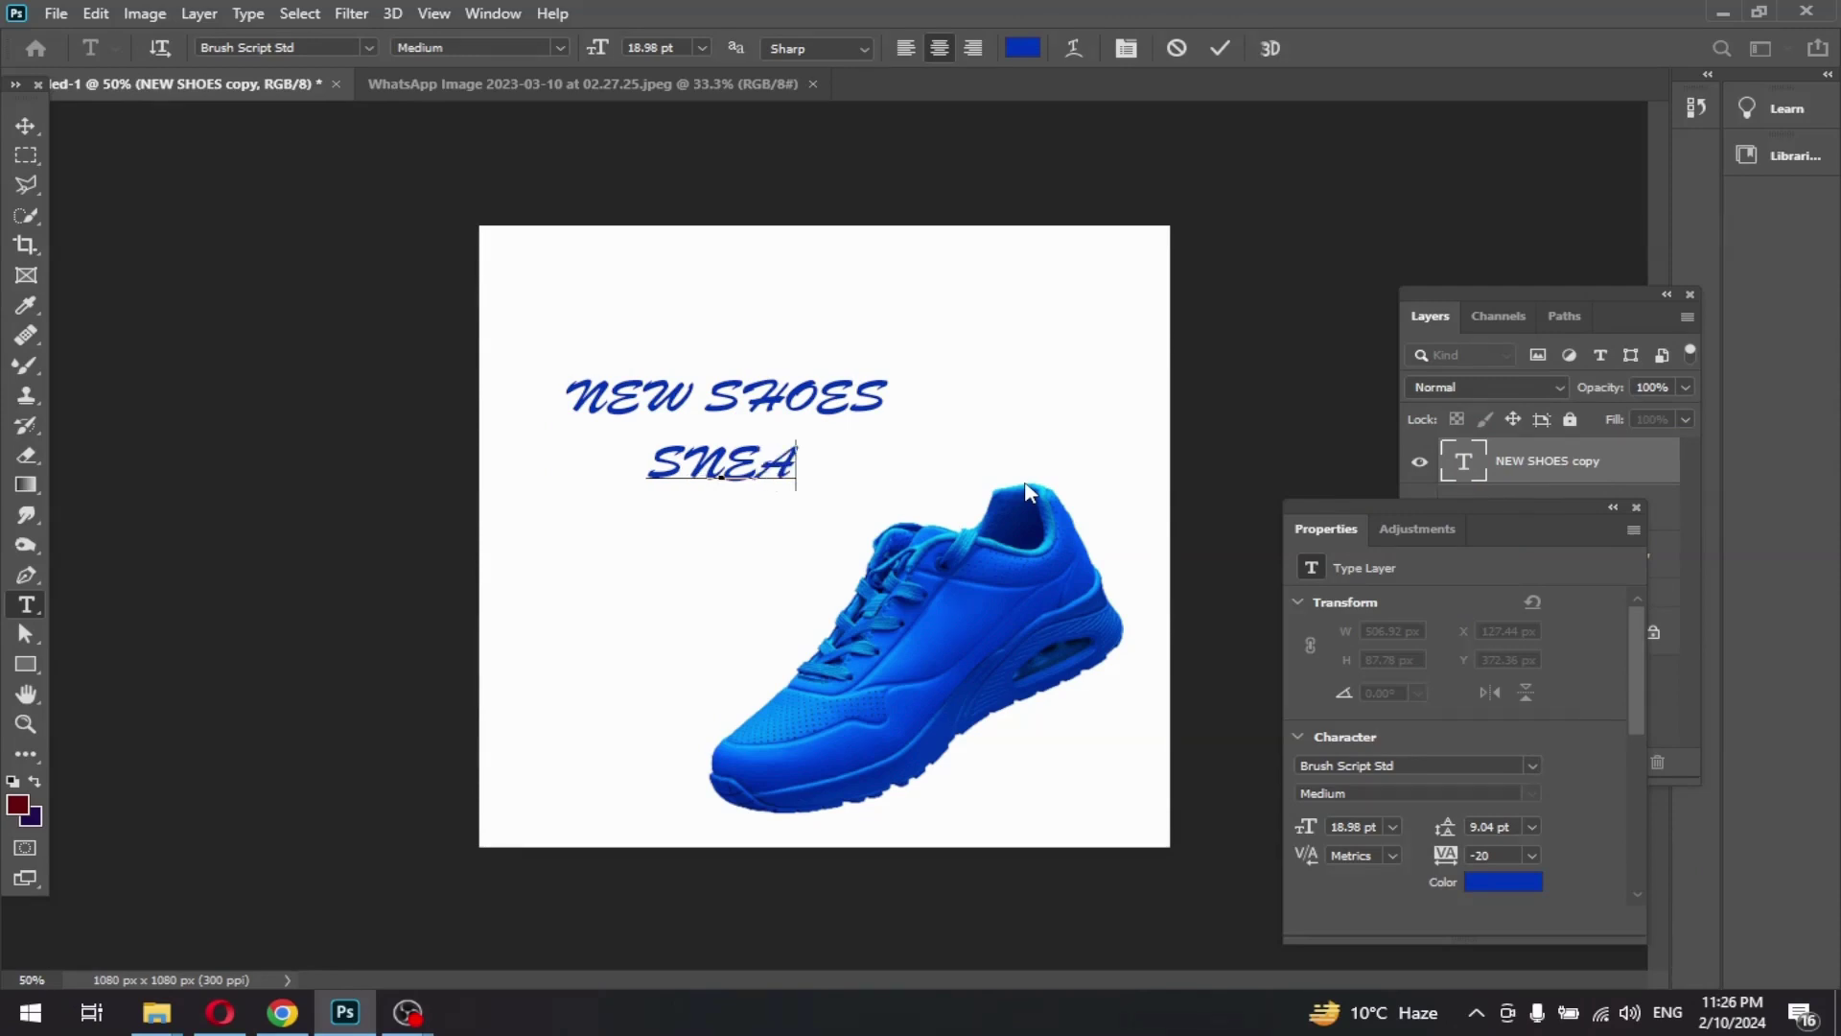
{"action": "type", "text": "KERS"}
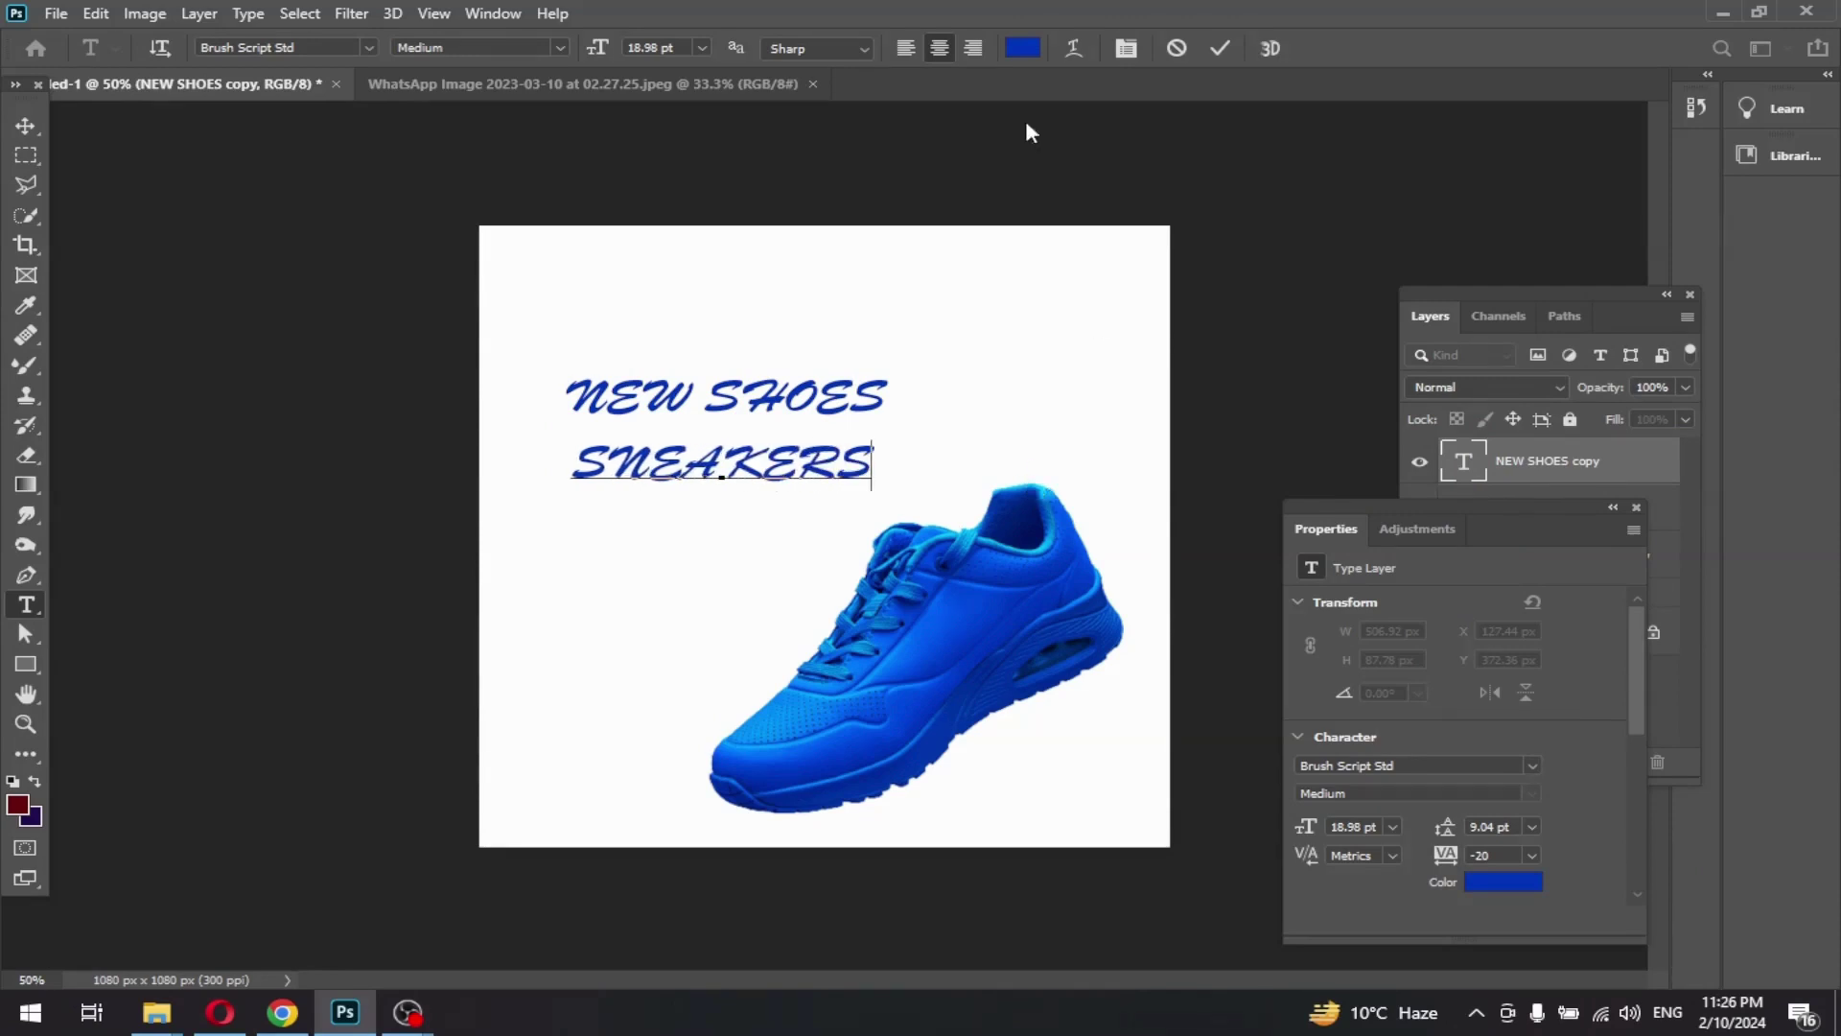
{"action": "left_click", "coordinate": [25, 127]}
Set SNEAKERS in Archivo Black, enlarge it to 33.83 pt, and nudge NEW SHOES up-left
{"action": "left_click", "coordinate": [1532, 766]}
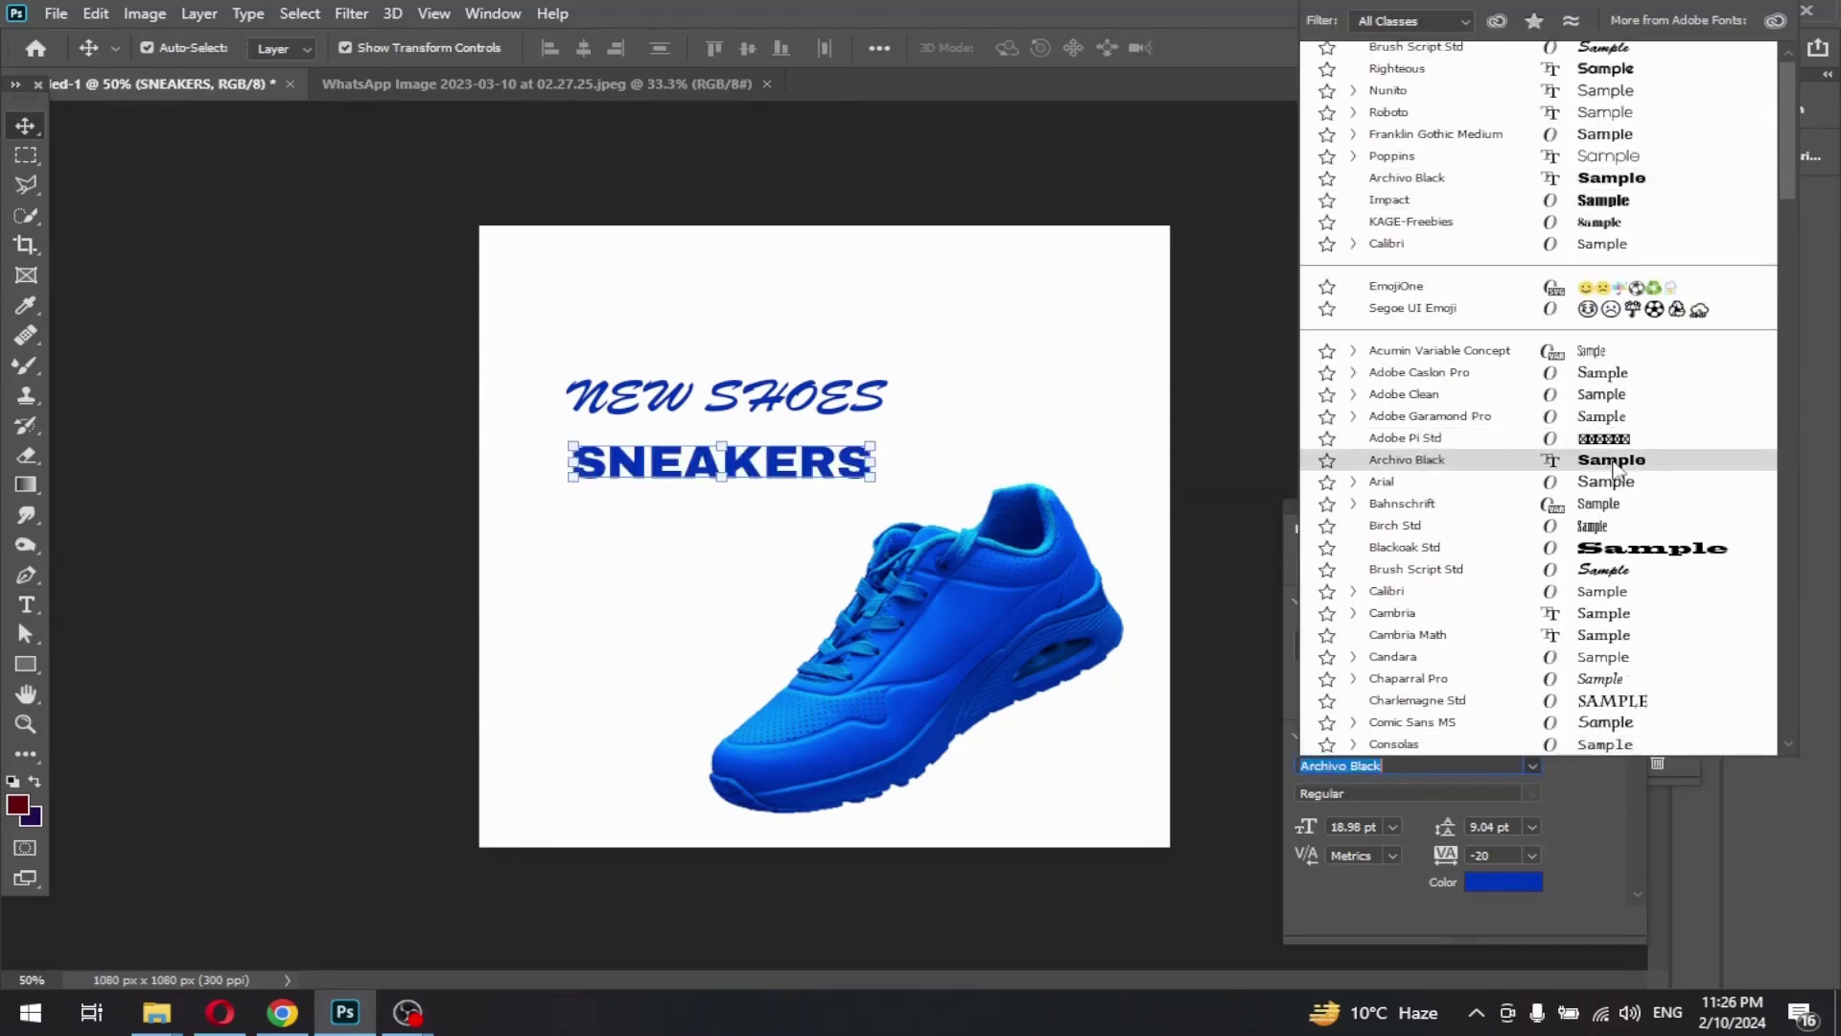
{"action": "left_click", "coordinate": [1408, 459]}
{"action": "key", "text": "ctrl+t"}
{"action": "mouse_move", "coordinate": [873, 481]}
{"action": "left_mouse_down"}
{"action": "mouse_move", "coordinate": [1052, 664]}
{"action": "mouse_move", "coordinate": [1096, 672]}
{"action": "mouse_move", "coordinate": [847, 396]}
{"action": "mouse_move", "coordinate": [844, 486]}
{"action": "left_mouse_up"}
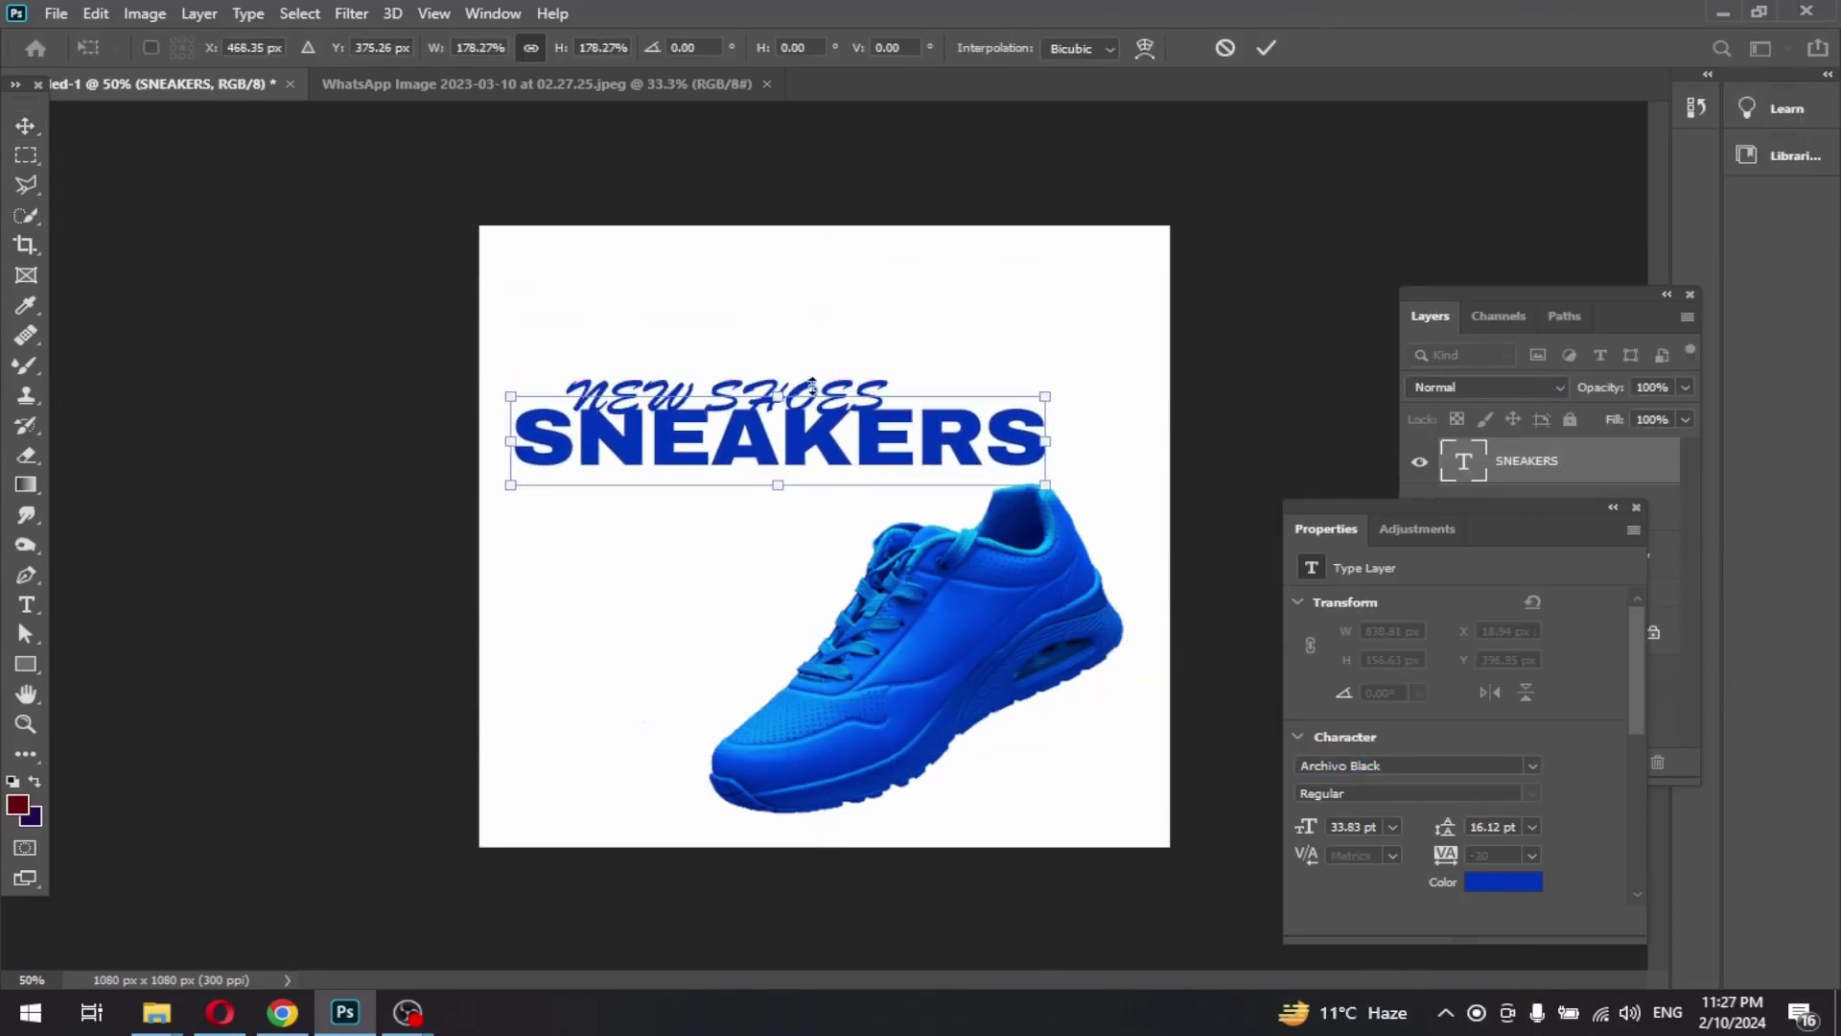
{"action": "left_click", "coordinate": [1266, 48]}
{"action": "left_click_drag", "start_coordinate": [814, 389], "coordinate": [765, 384]}
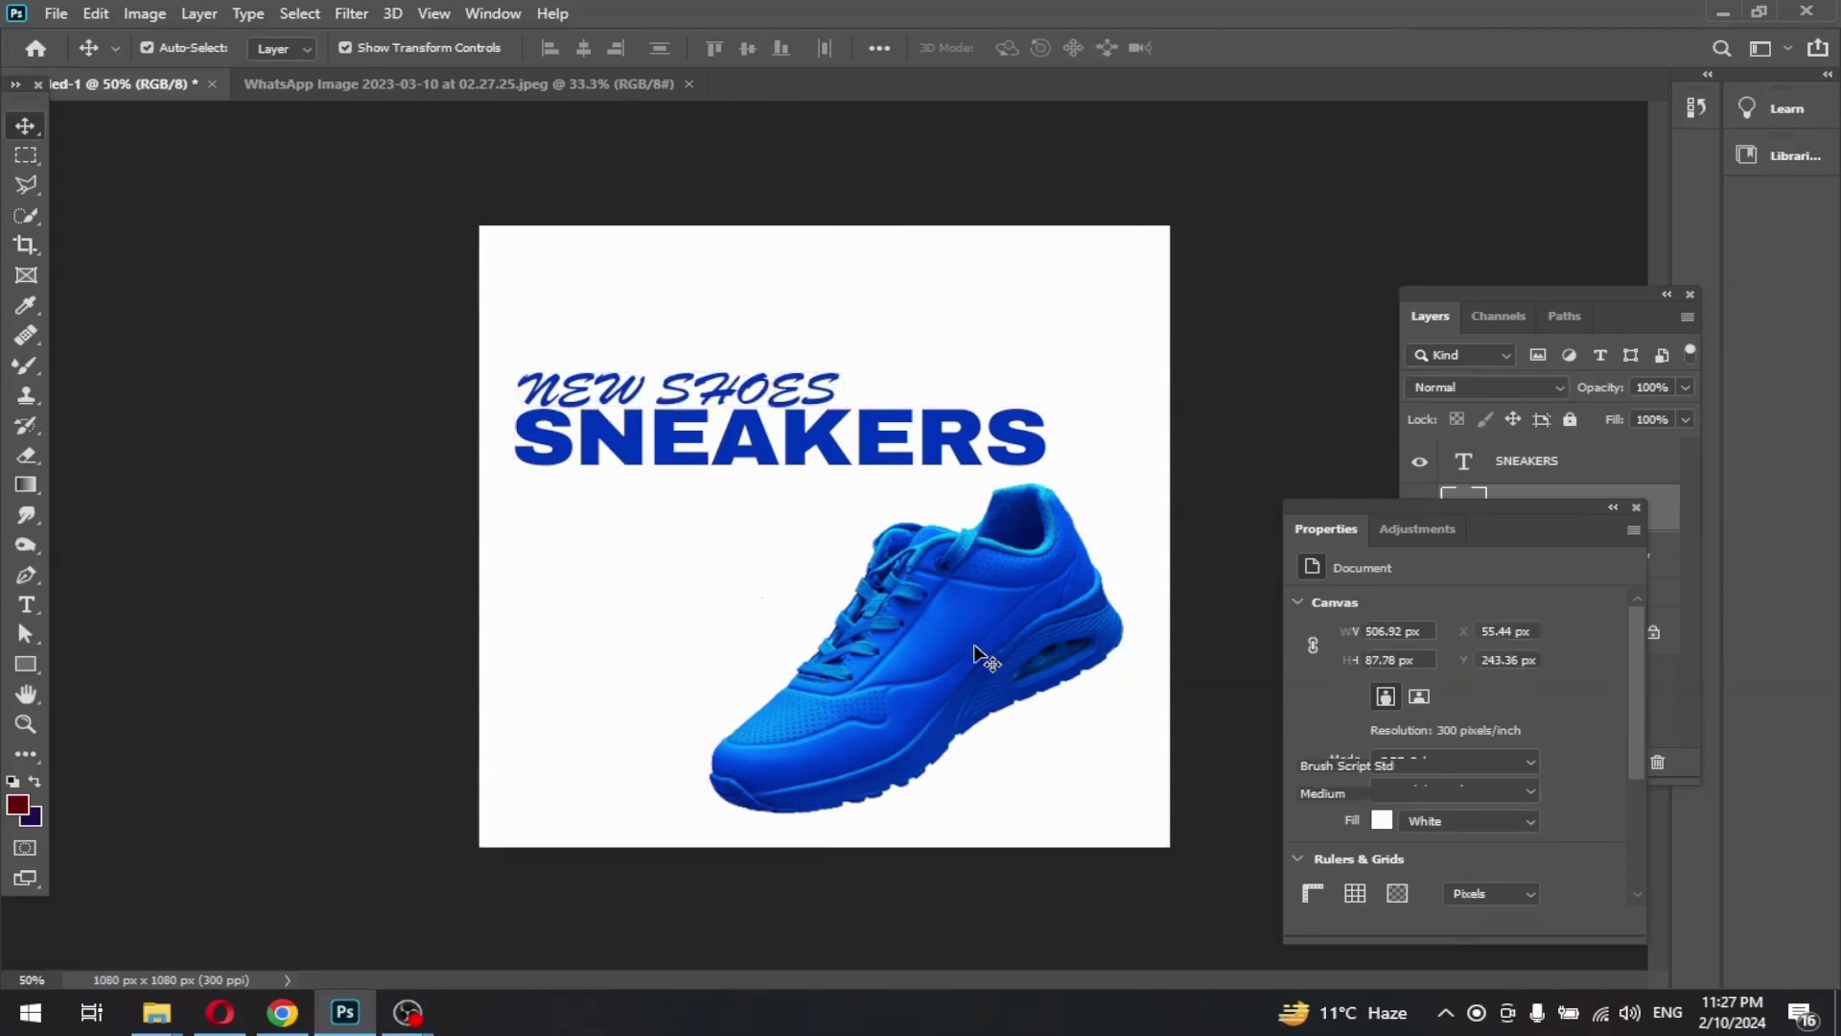
Shift the shoe left and draw a 280 px circle beside it
{"action": "left_click_drag", "start_coordinate": [974, 650], "coordinate": [948, 647]}
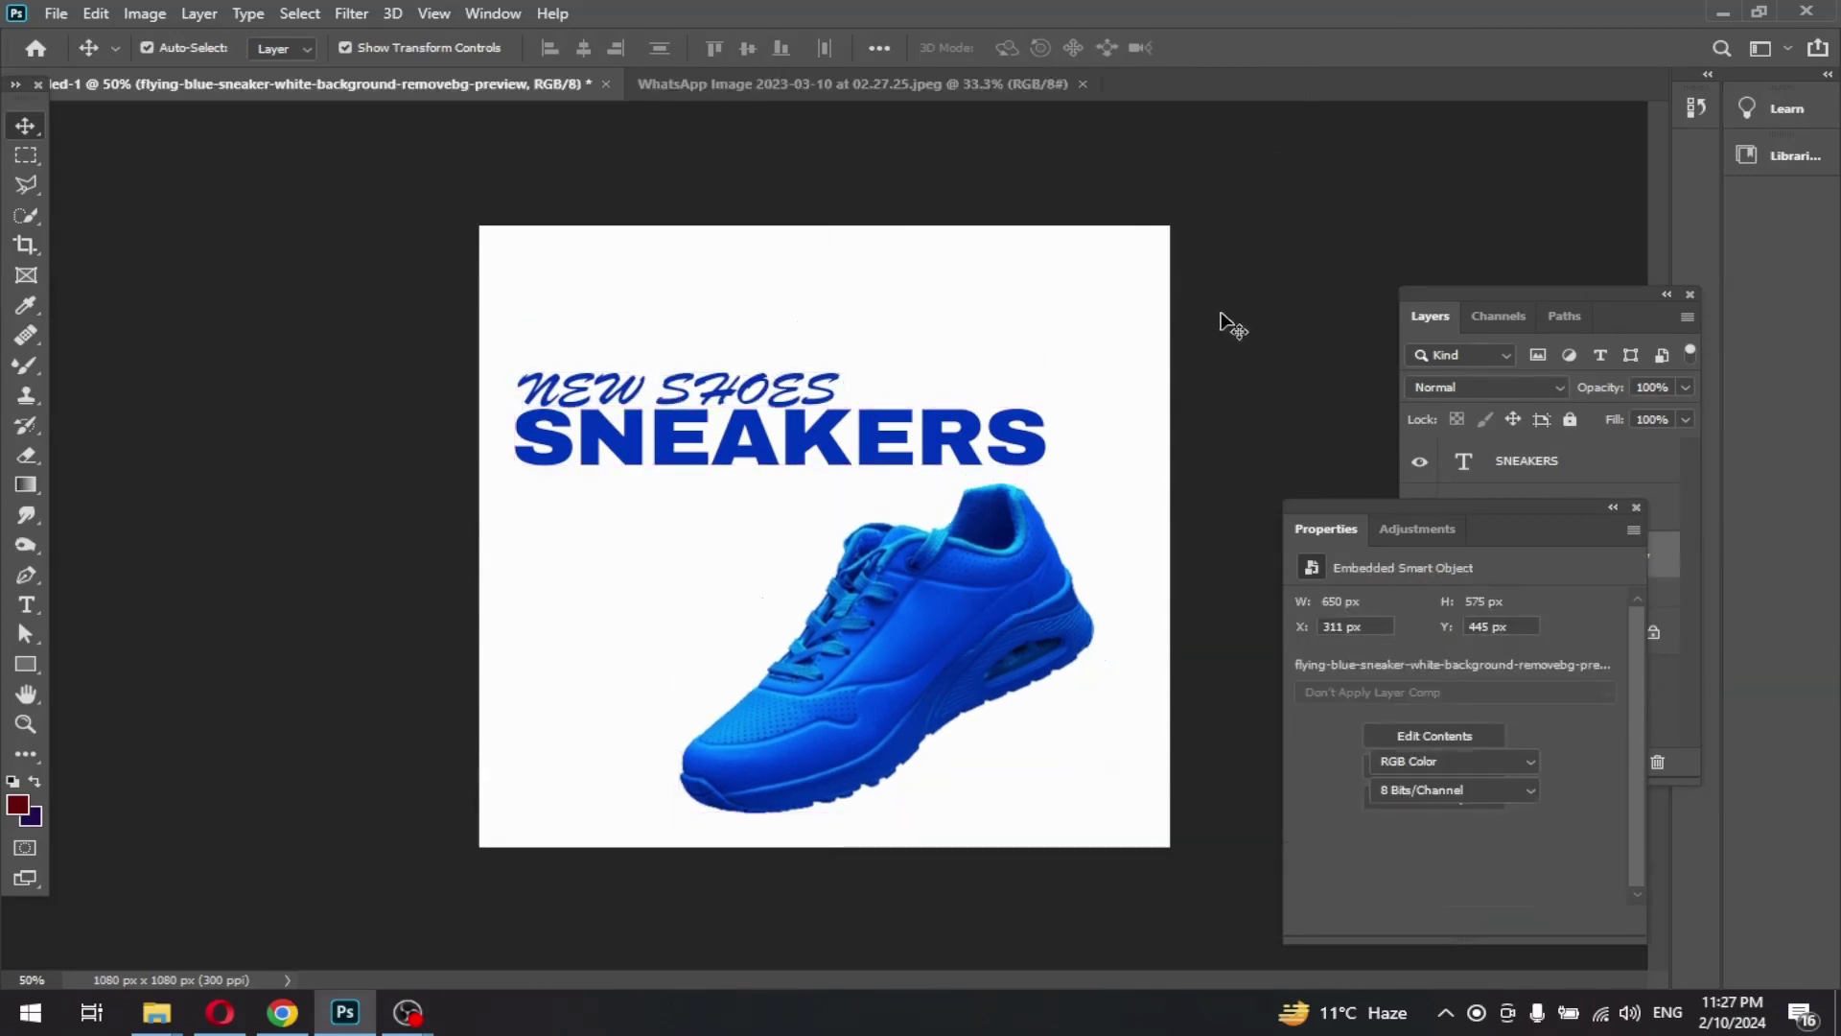
{"action": "left_click", "coordinate": [1220, 320]}
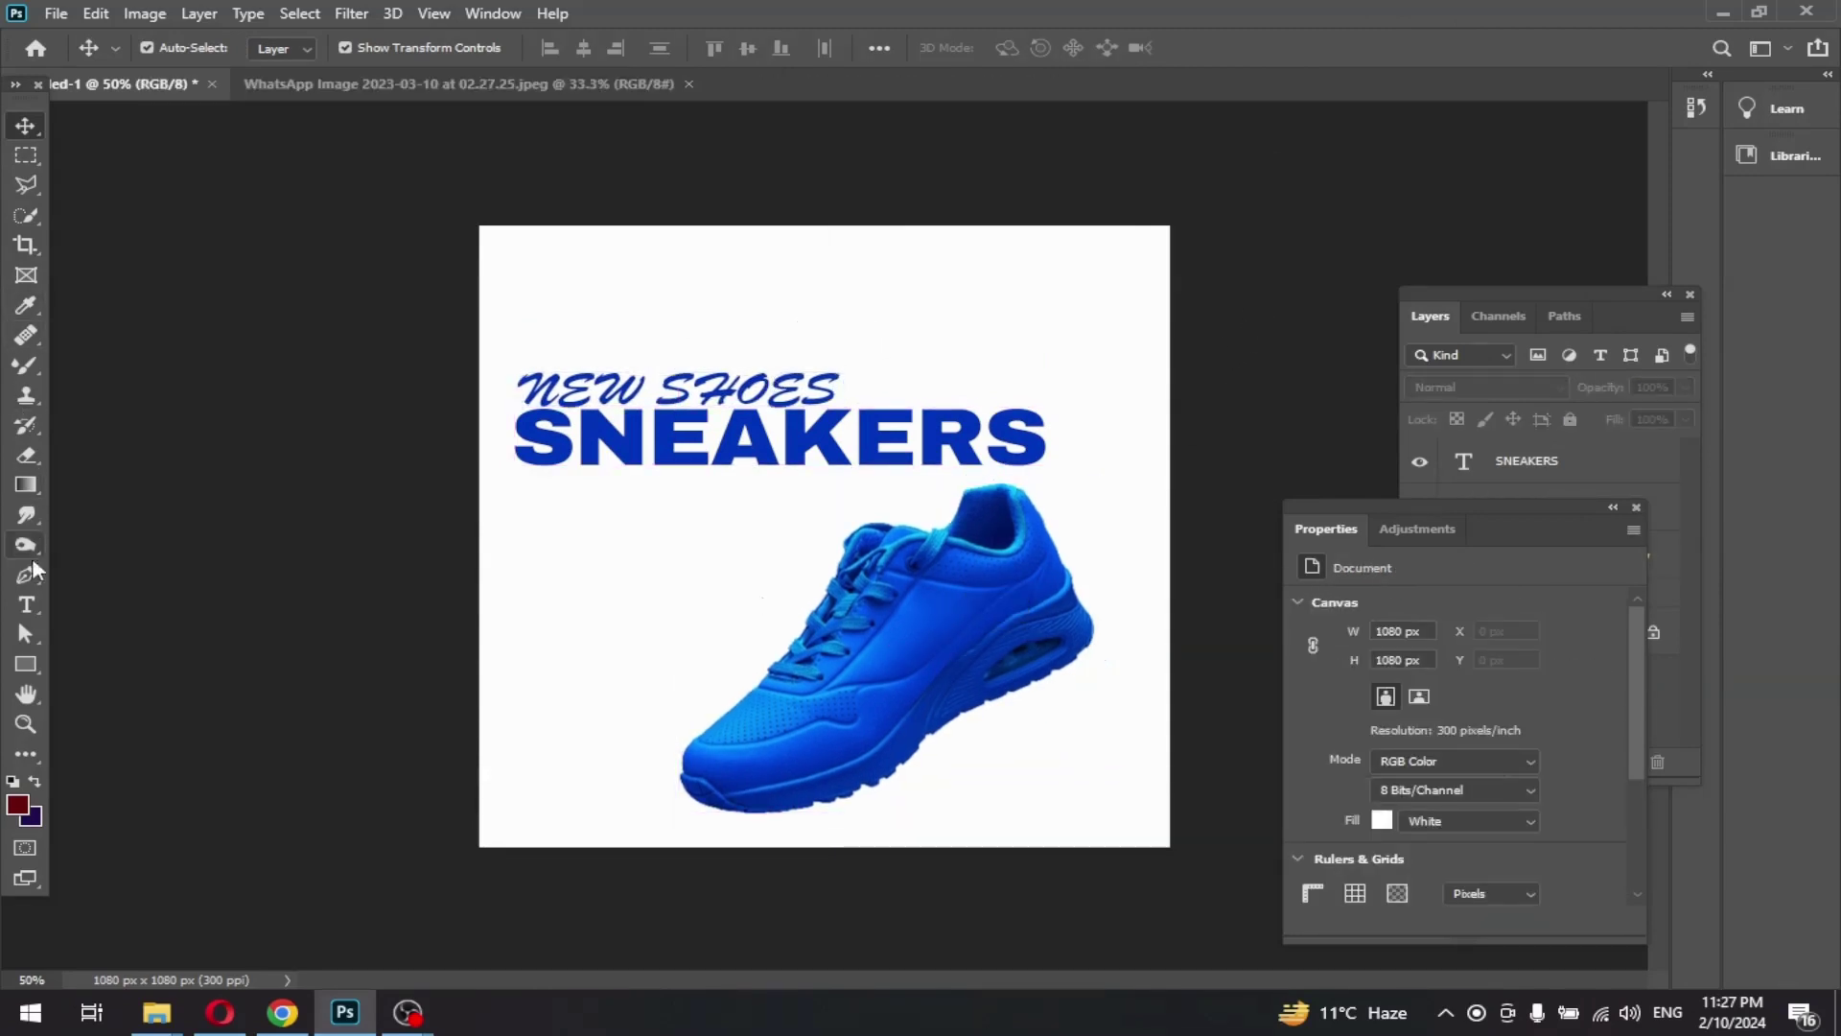
{"action": "right_click", "coordinate": [27, 671]}
{"action": "left_click", "coordinate": [96, 706]}
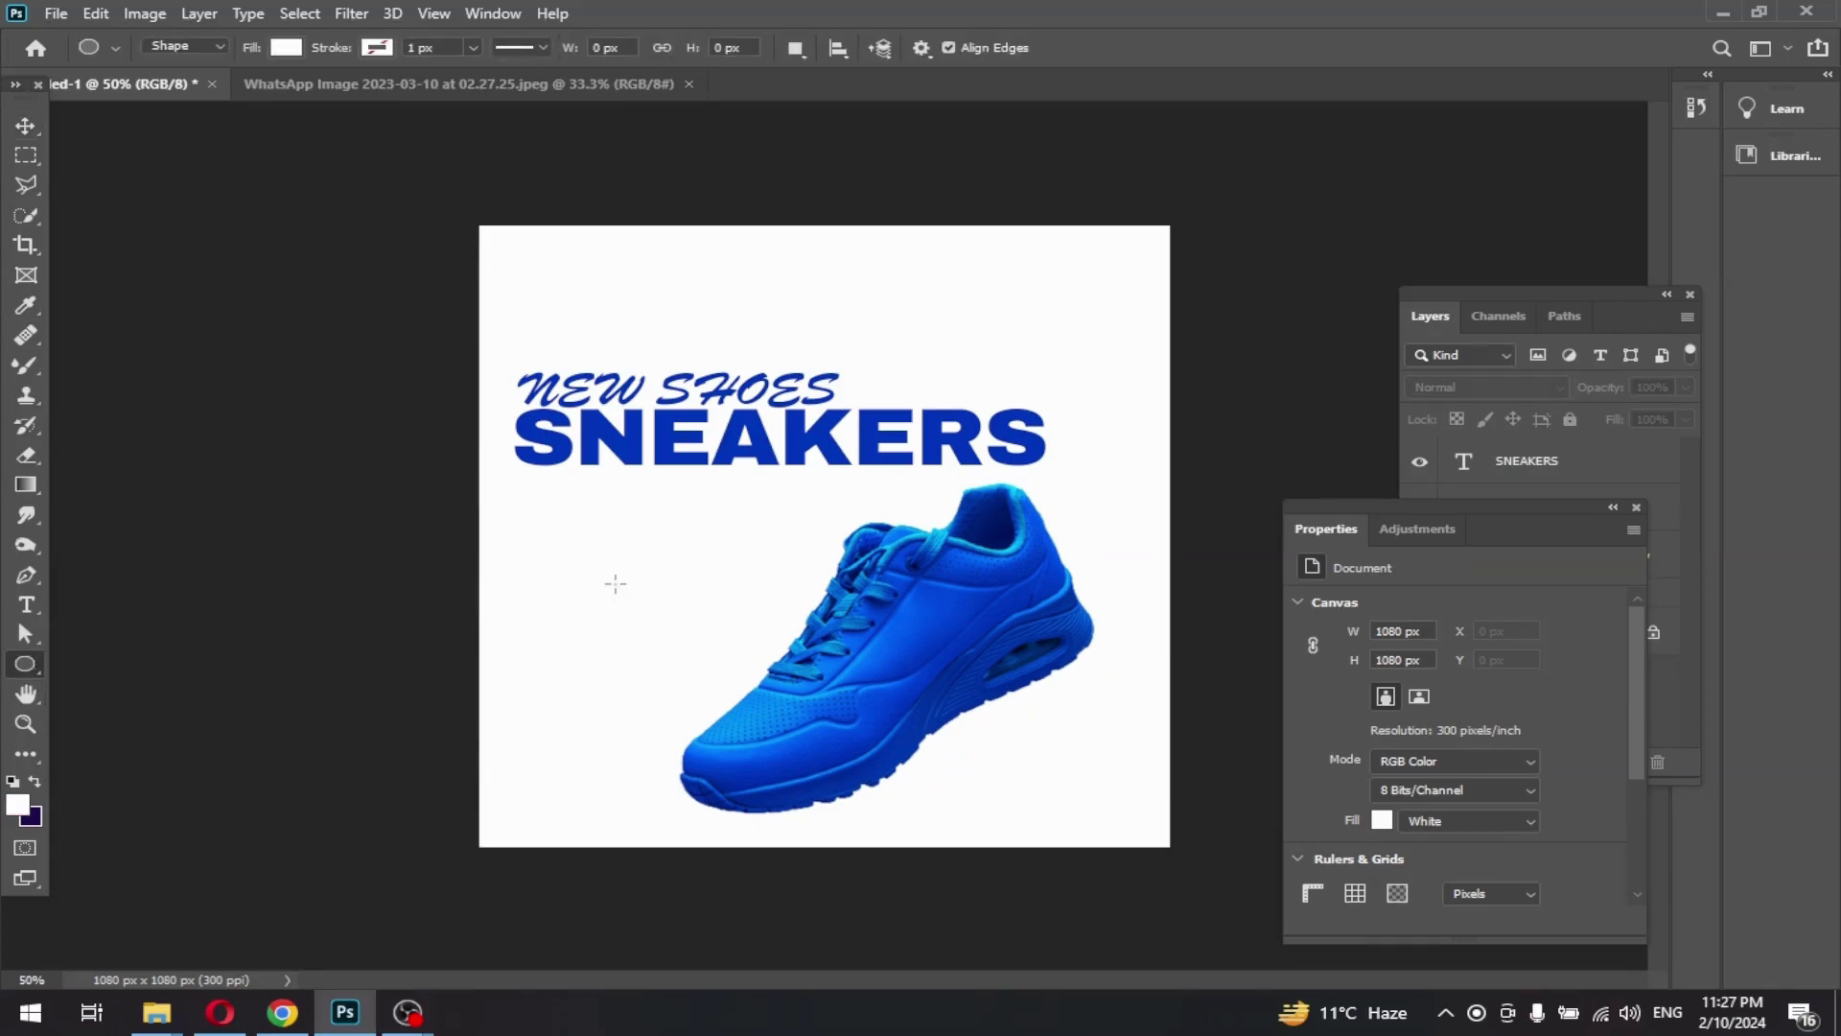
{"action": "left_click_drag", "start_coordinate": [615, 583], "coordinate": [705, 663]}
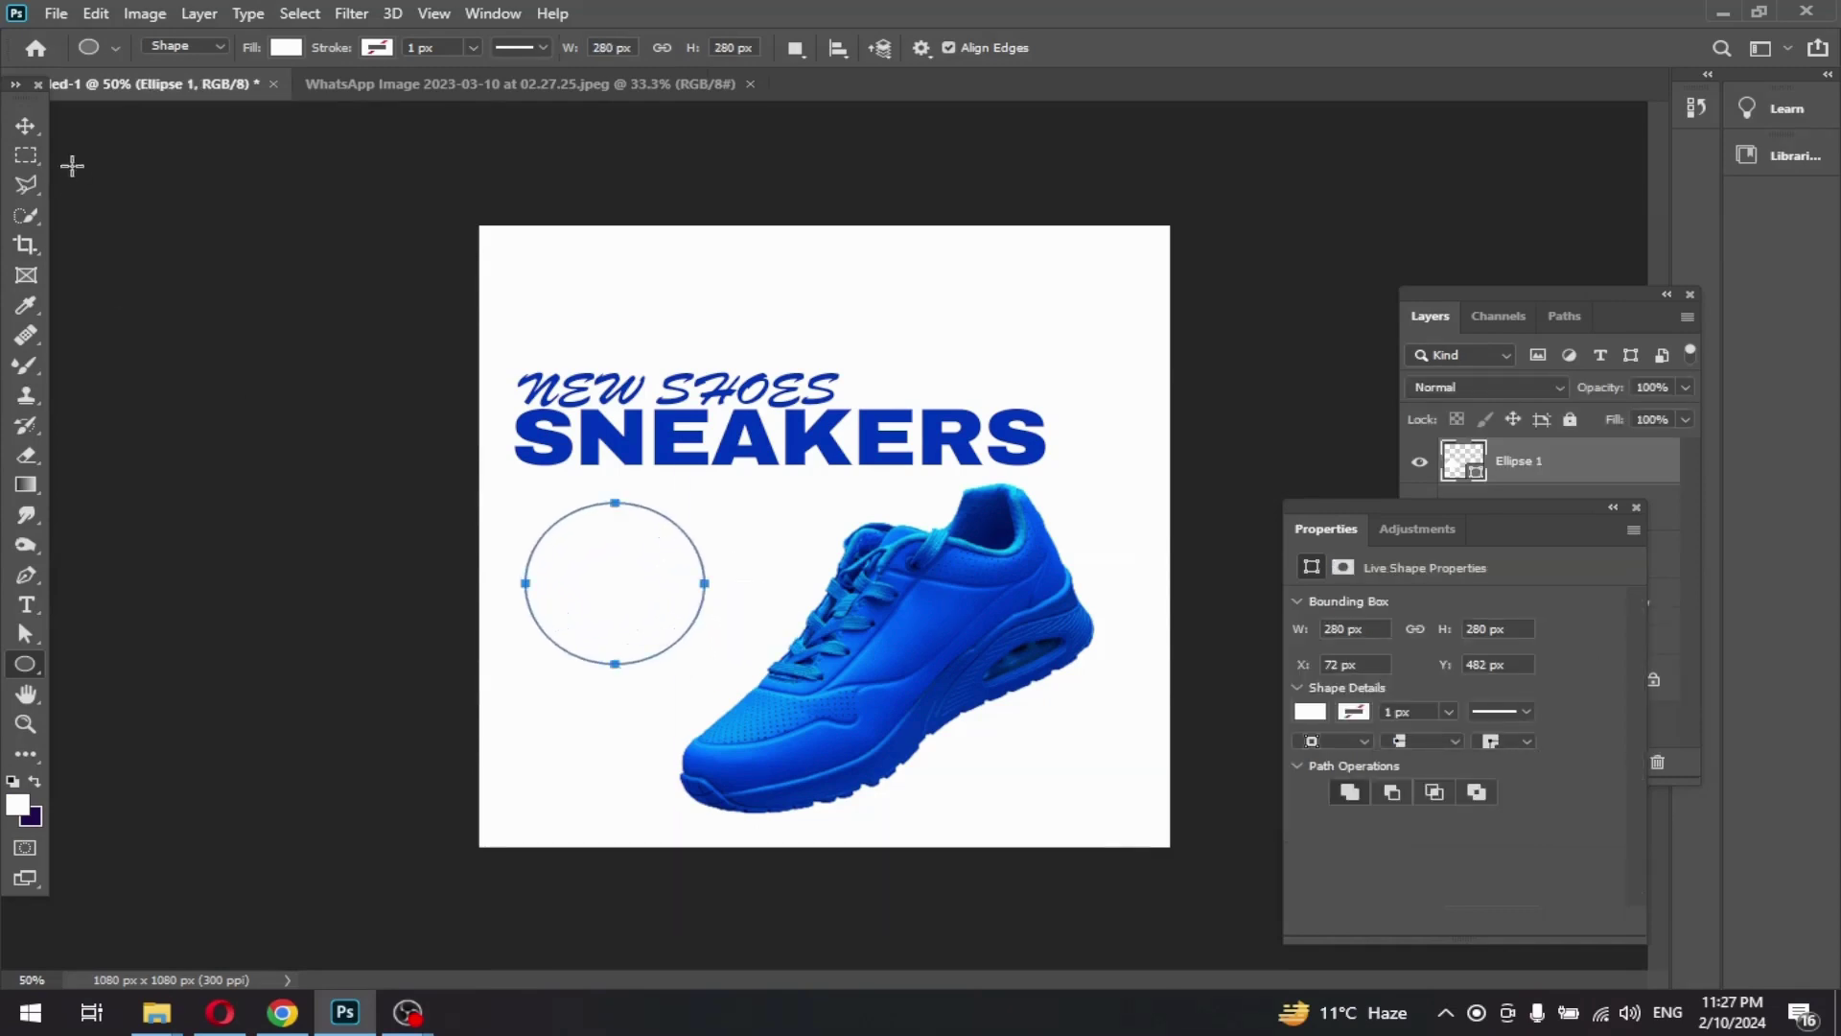
Fill the circle dark blue, move it toward the shoe, and start a text layer at bottom left
{"action": "key", "text": "v"}
{"action": "left_click", "coordinate": [1314, 712]}
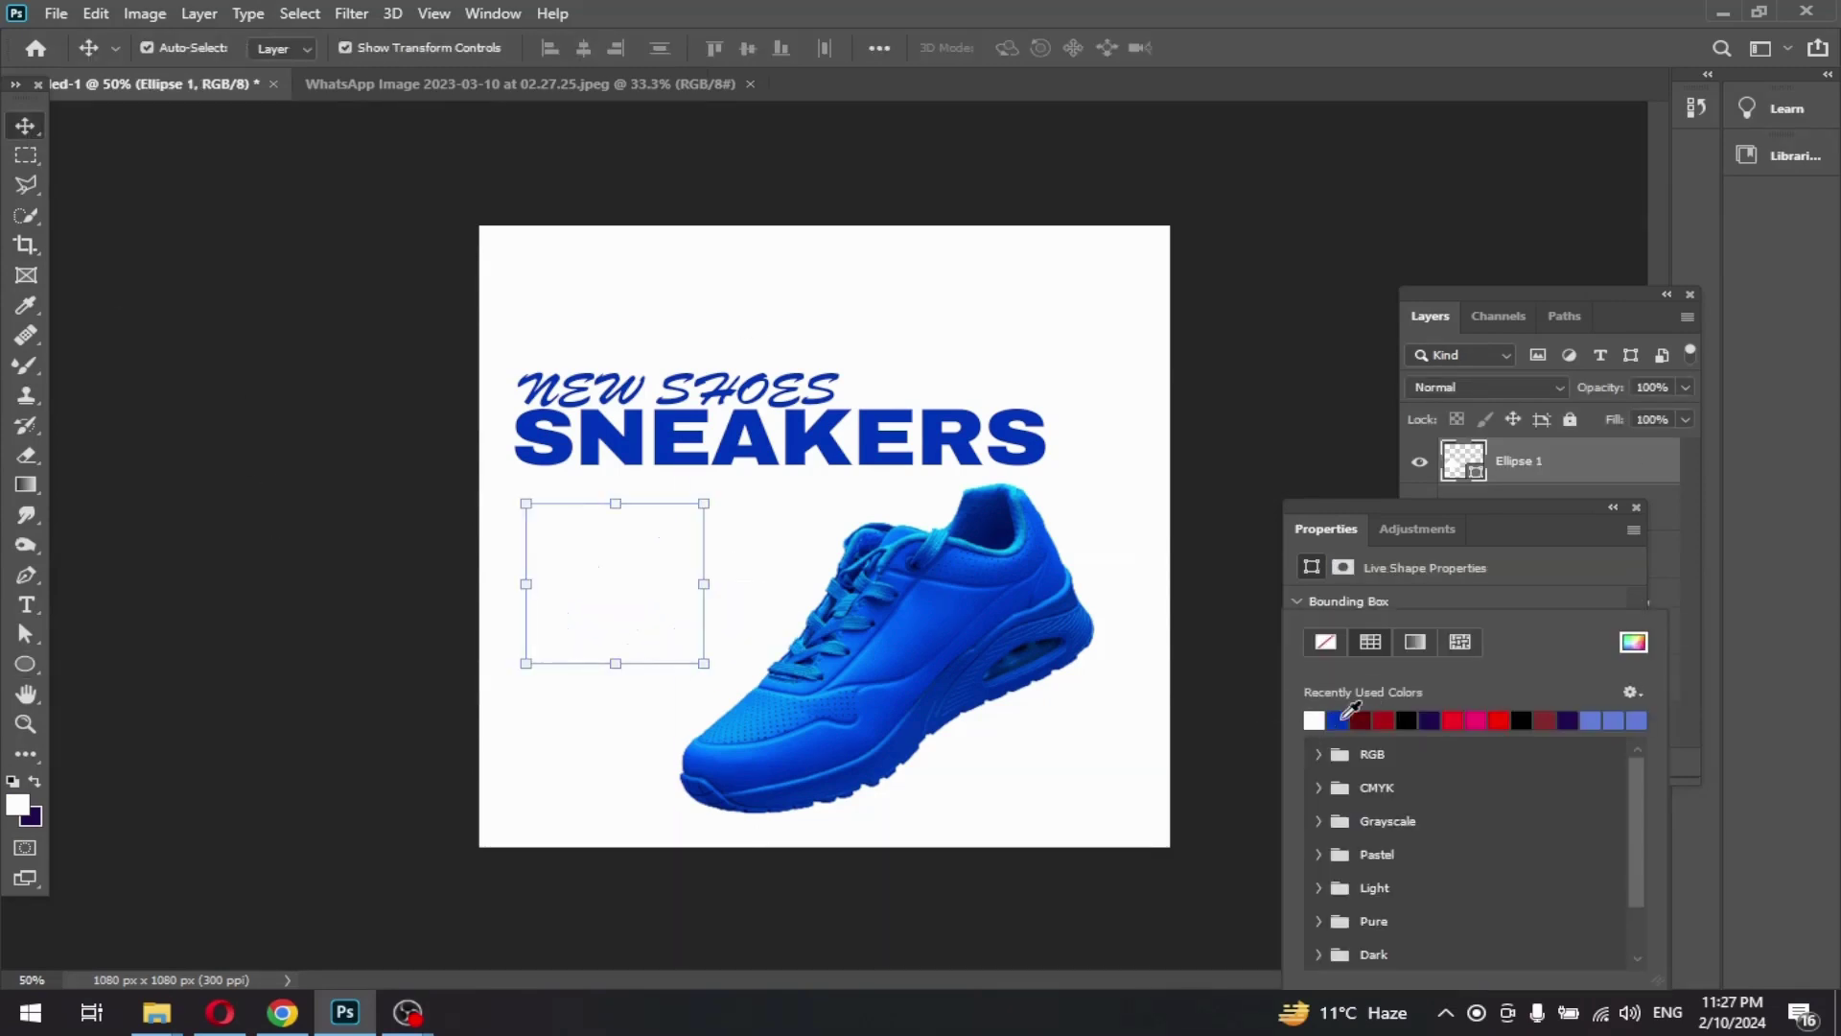
{"action": "left_click", "coordinate": [1340, 719]}
{"action": "left_click", "coordinate": [661, 654]}
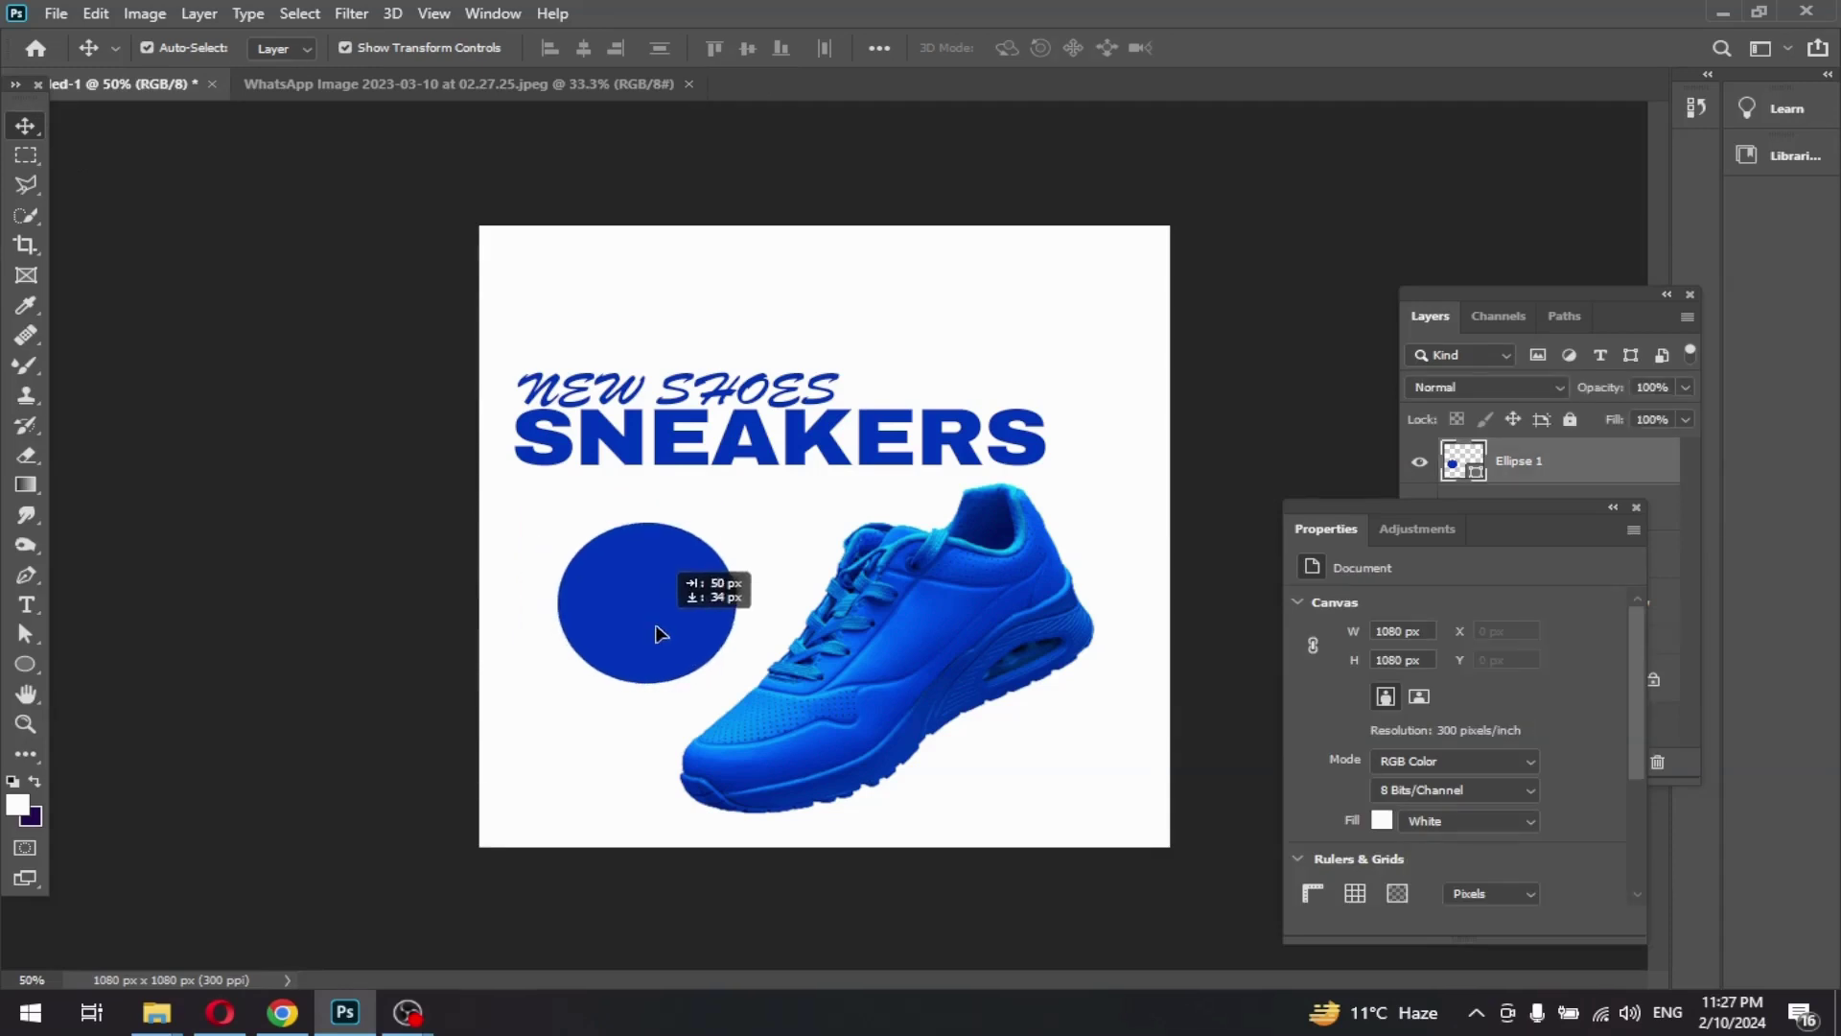
{"action": "left_click_drag", "start_coordinate": [662, 652], "coordinate": [710, 669]}
{"action": "left_click", "coordinate": [26, 604]}
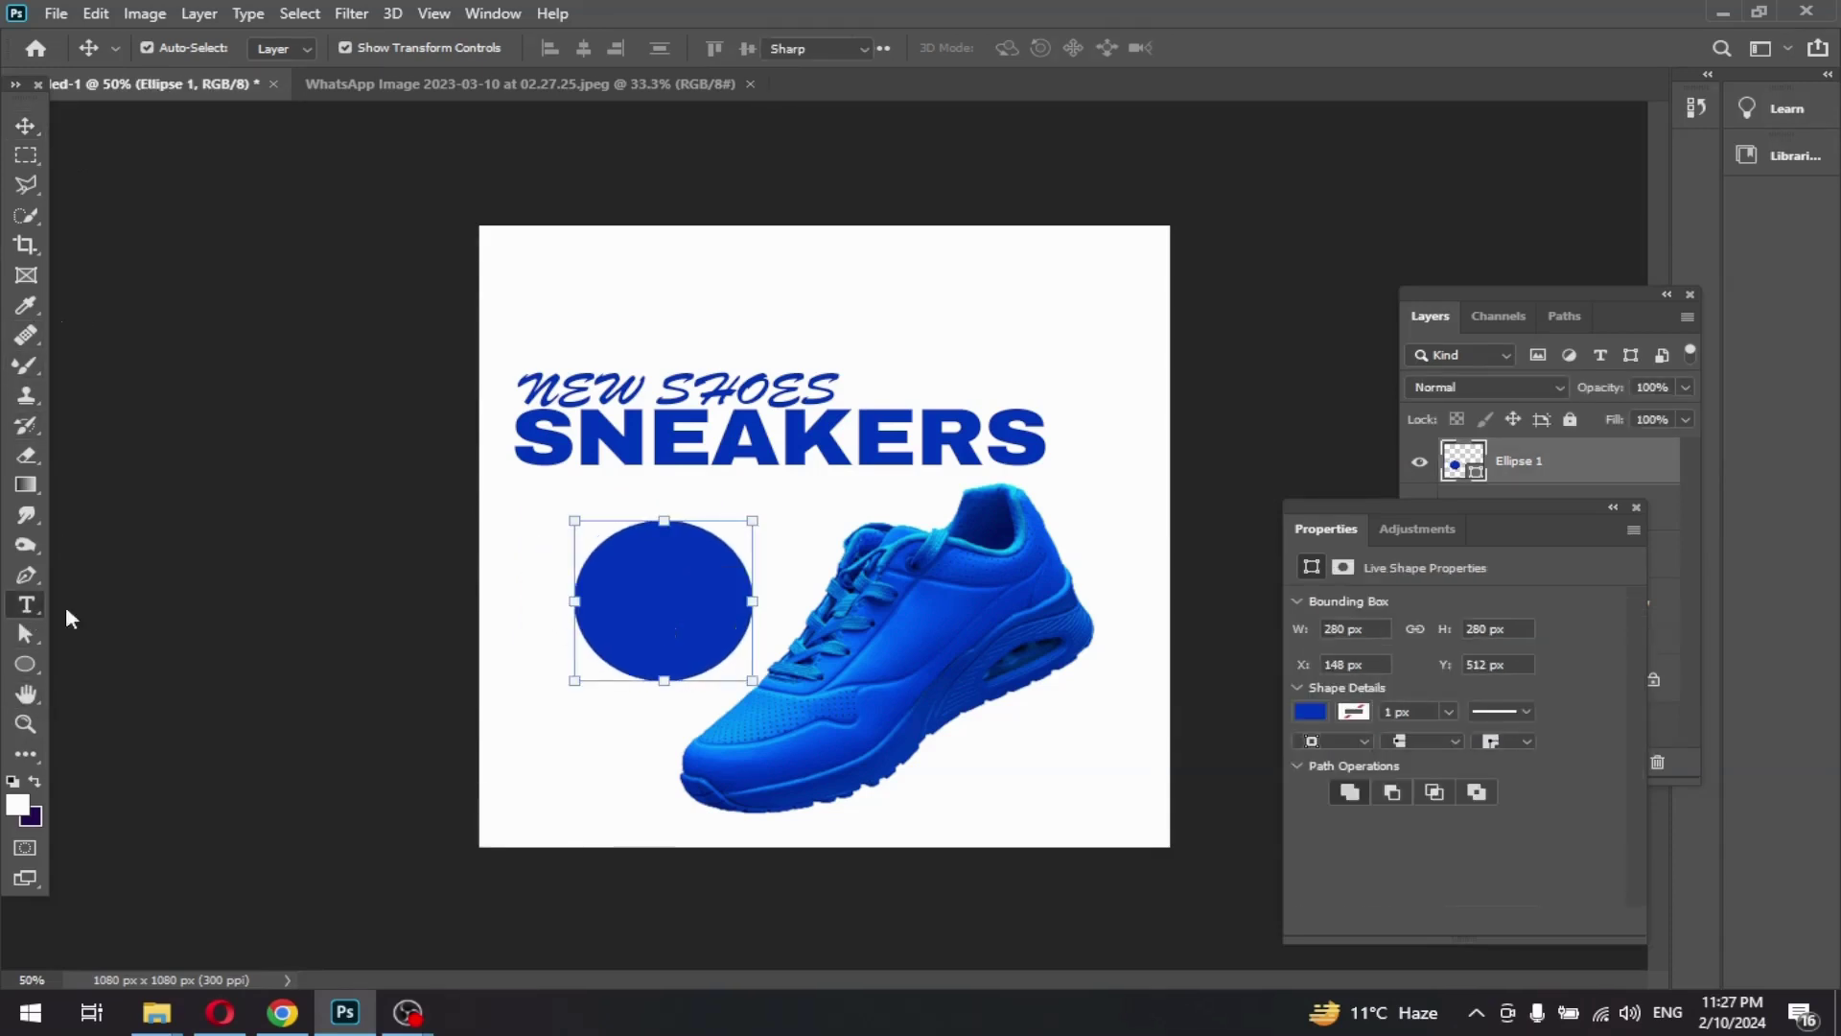
{"action": "left_click", "coordinate": [539, 787]}
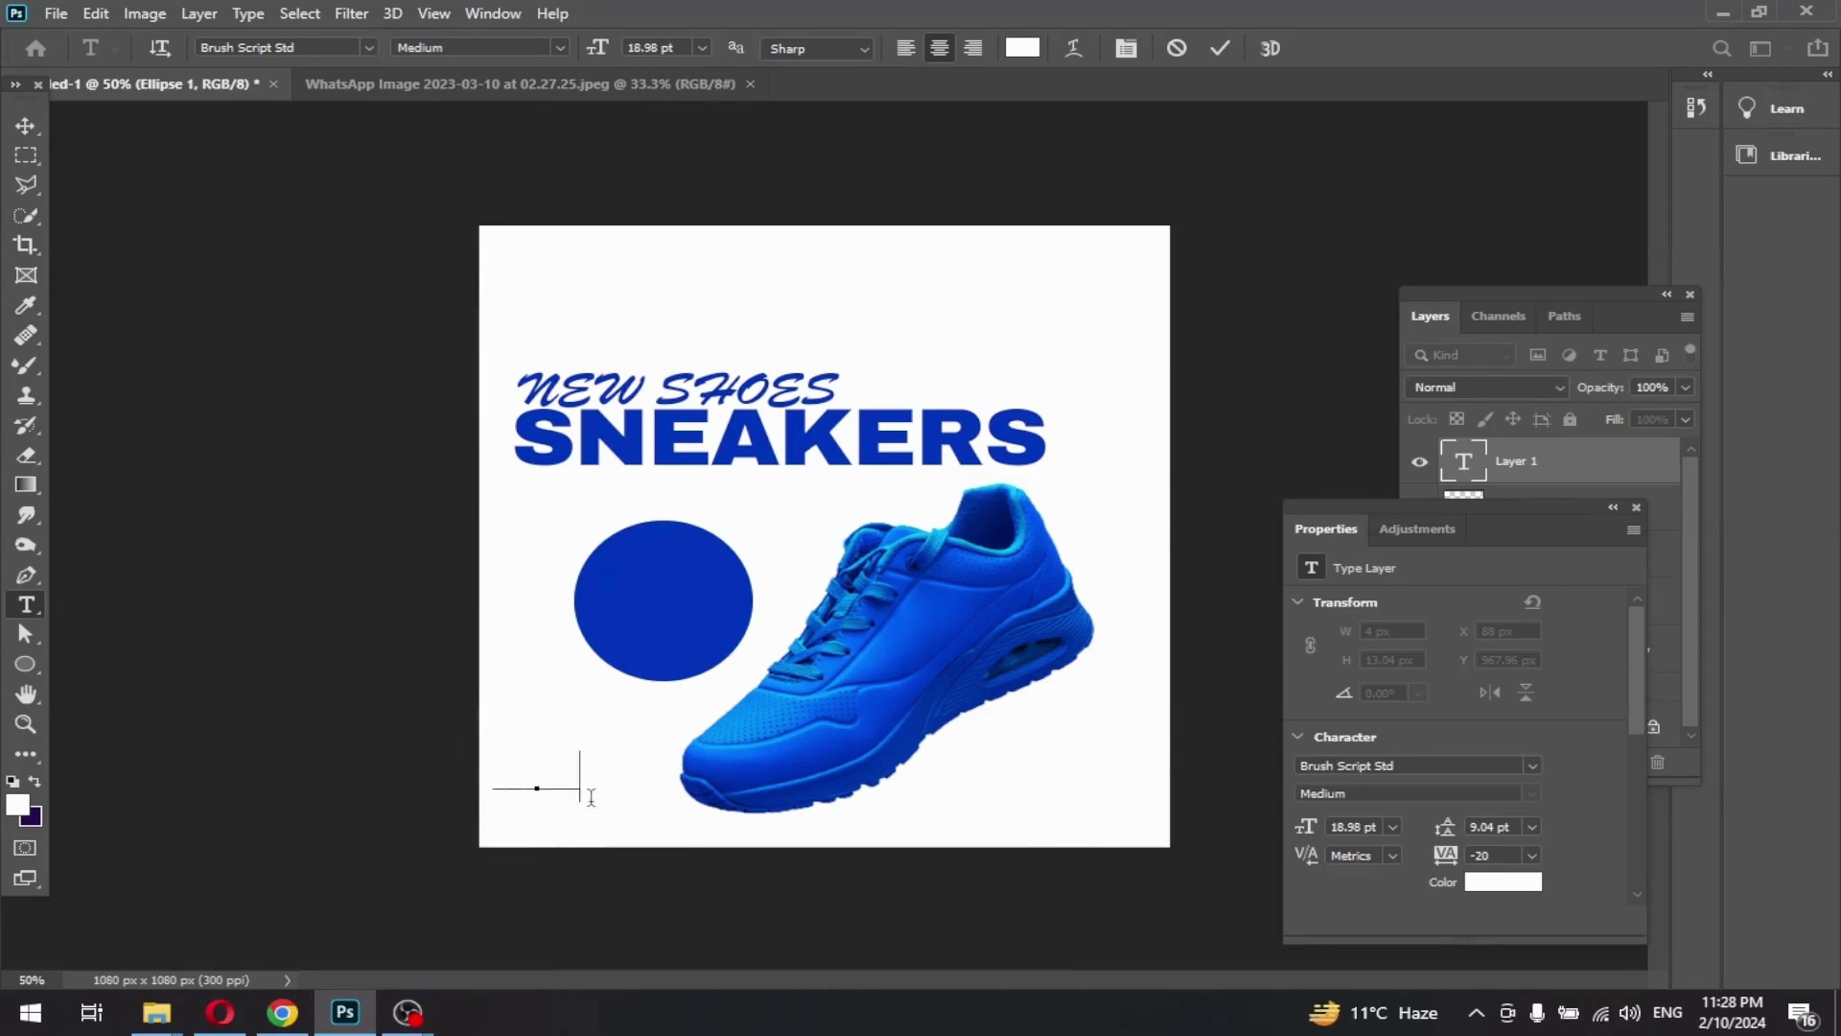
Centre the white '50% OFF' text inside the blue circle with leading widened to 18.04 pt
{"action": "type", "text": "es"}
{"action": "left_click", "coordinate": [26, 126]}
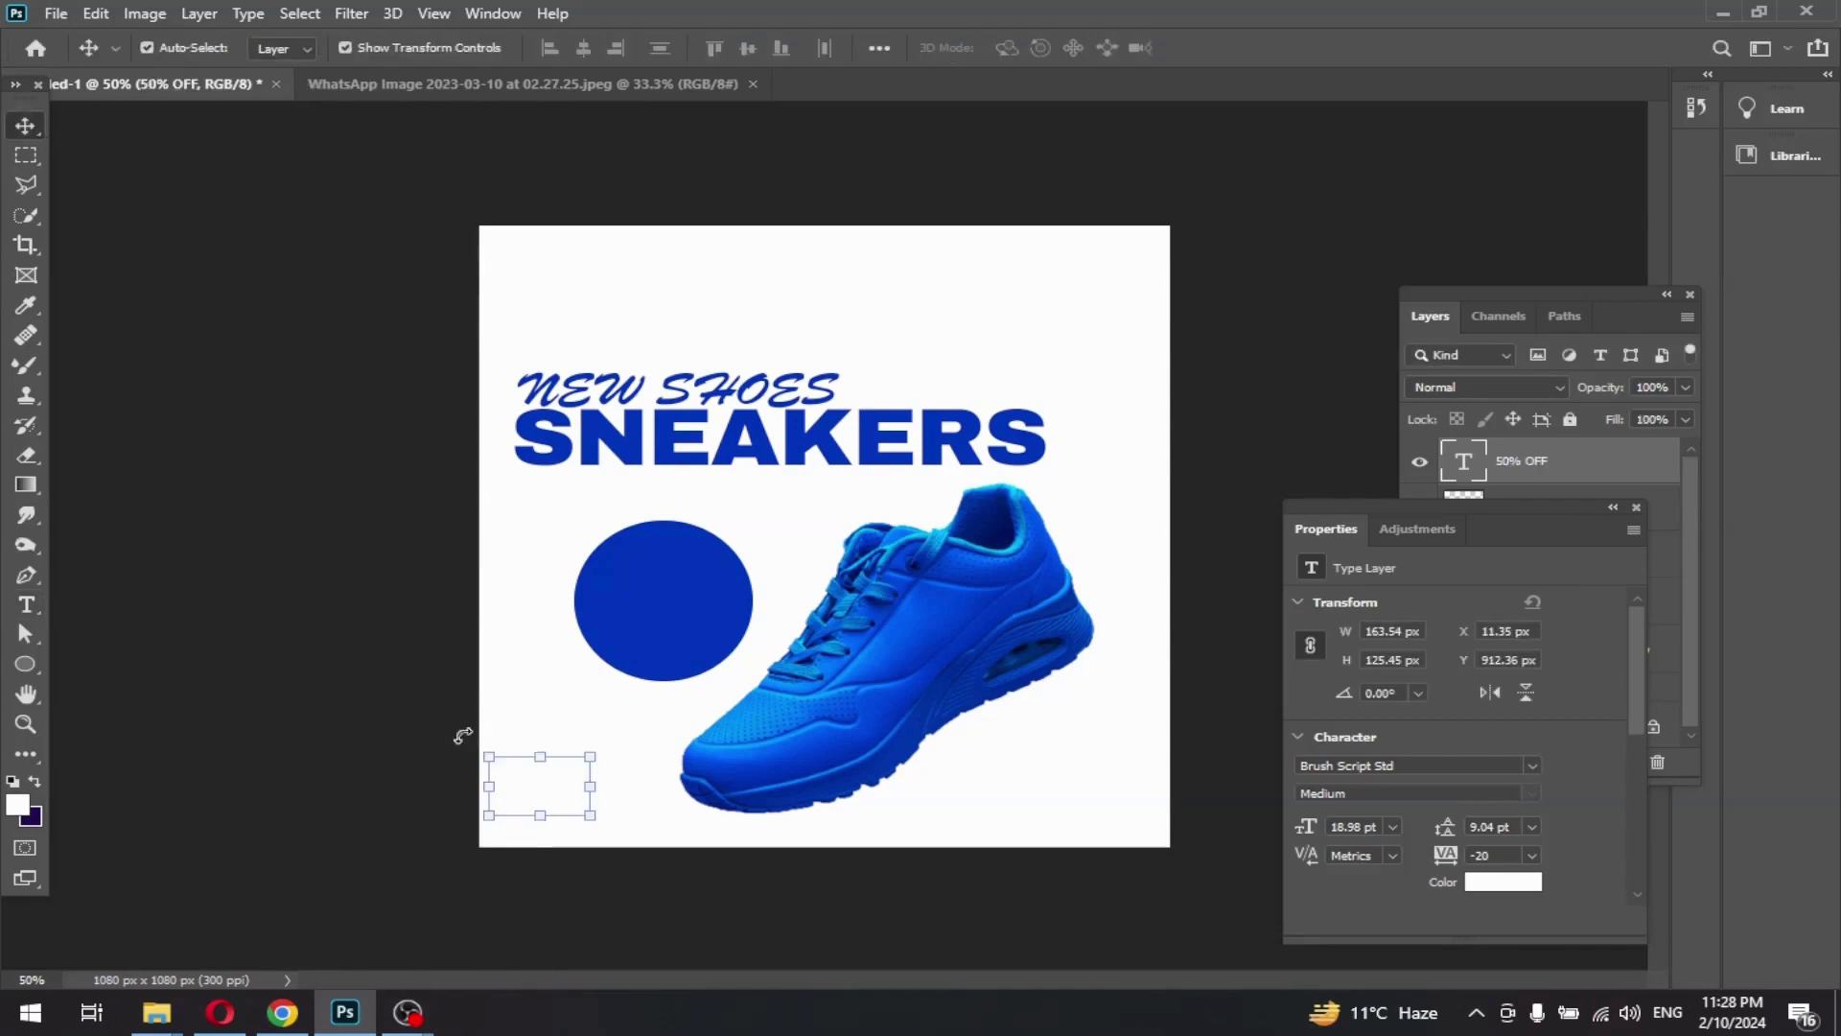
{"action": "left_click_drag", "start_coordinate": [552, 812], "coordinate": [677, 606]}
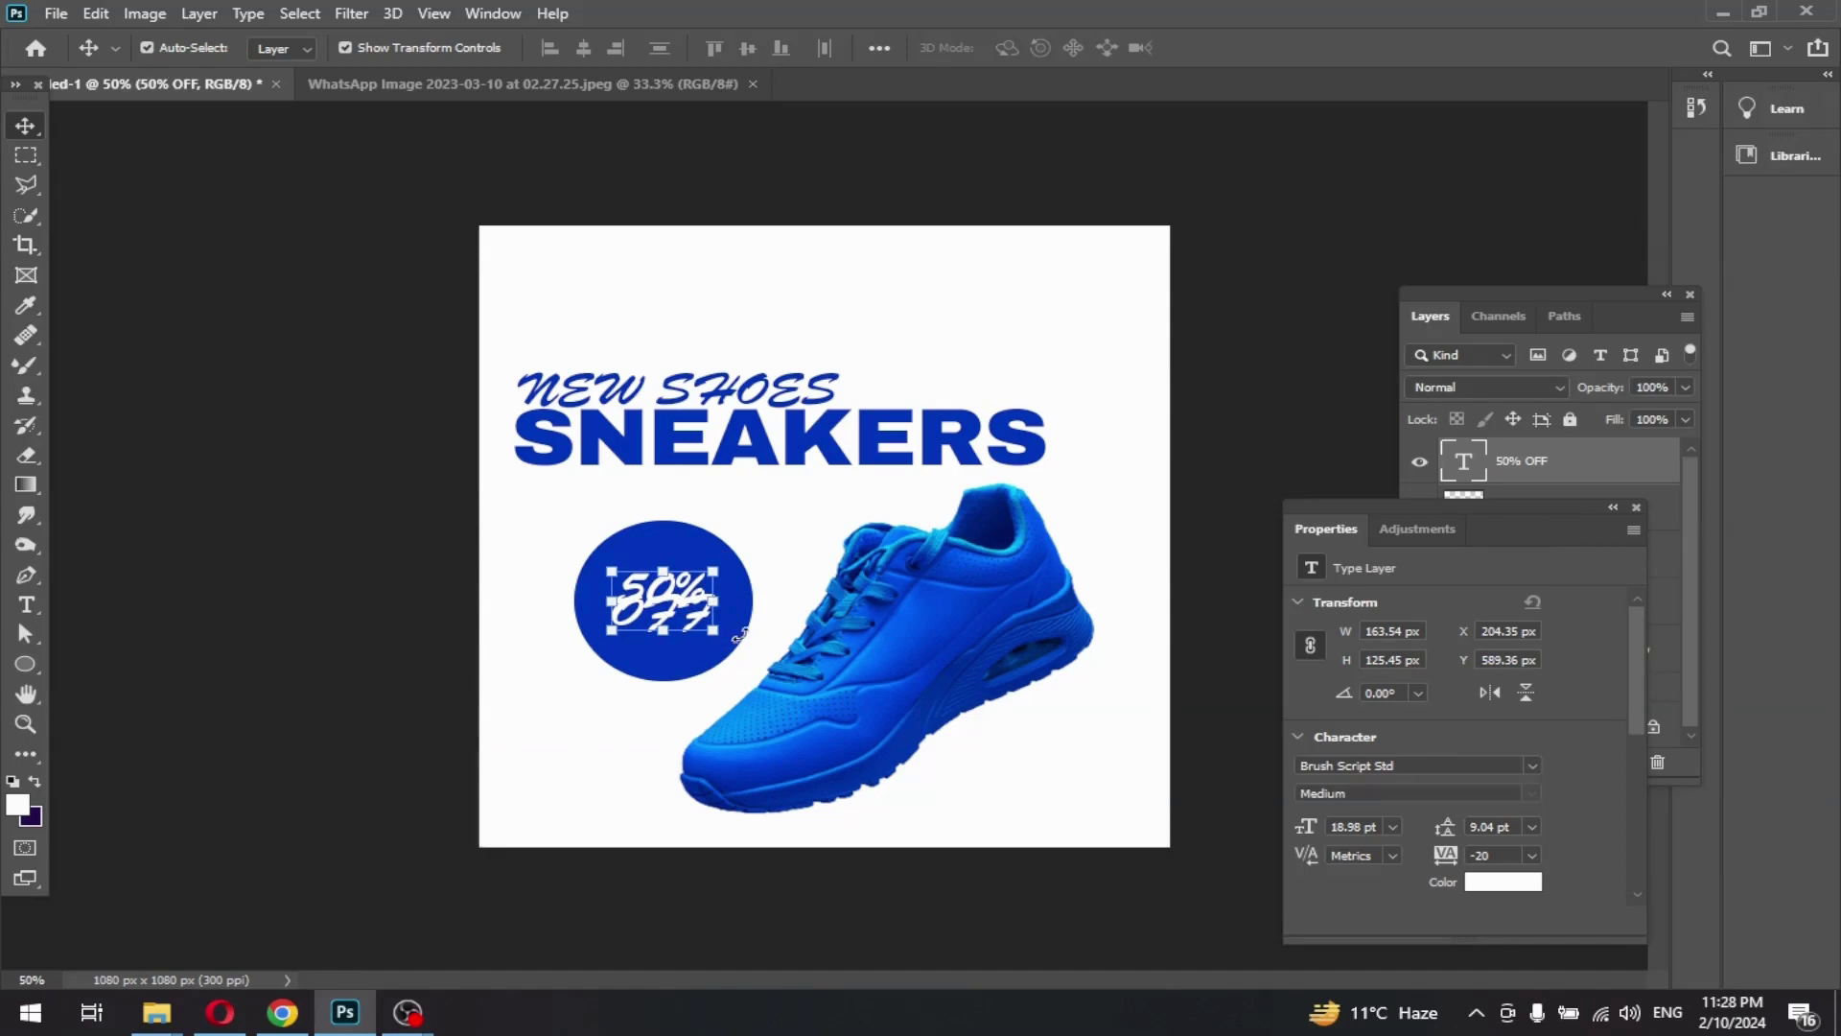
{"action": "left_click_drag", "start_coordinate": [1452, 834], "coordinate": [1477, 832]}
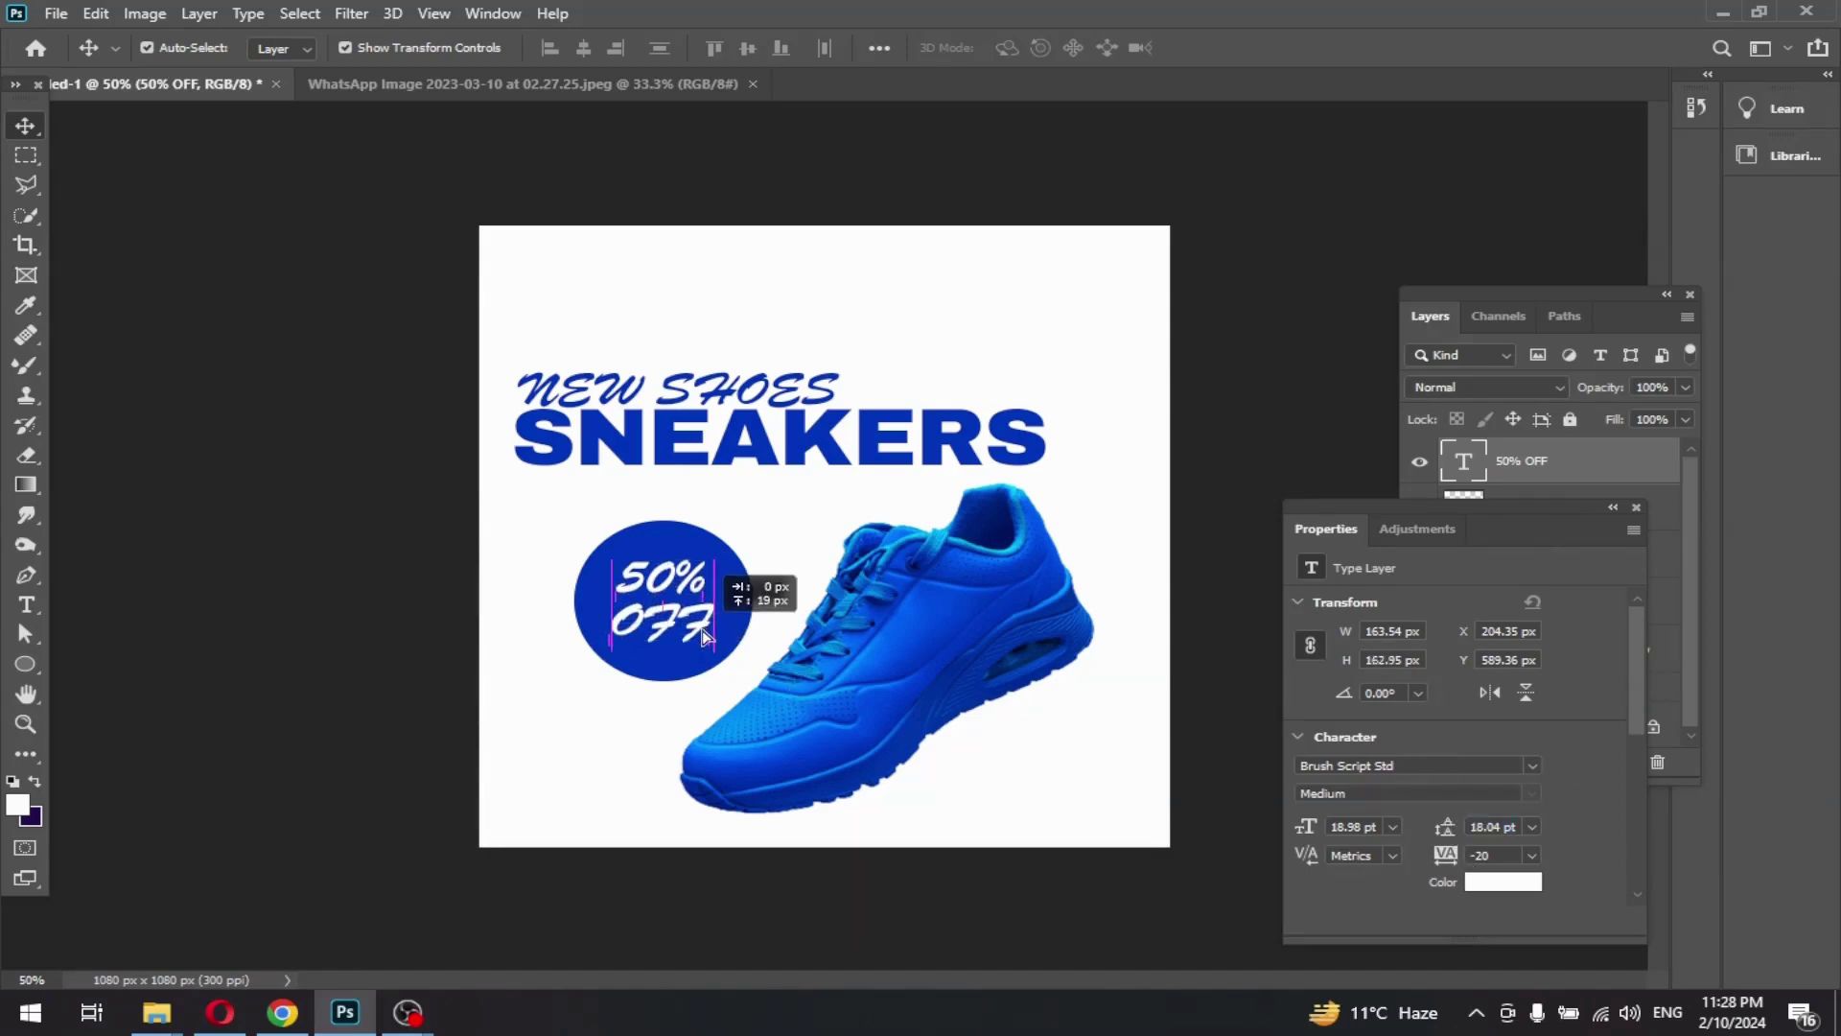
{"action": "left_click_drag", "start_coordinate": [705, 637], "coordinate": [702, 621]}
{"action": "left_click", "coordinate": [590, 575]}
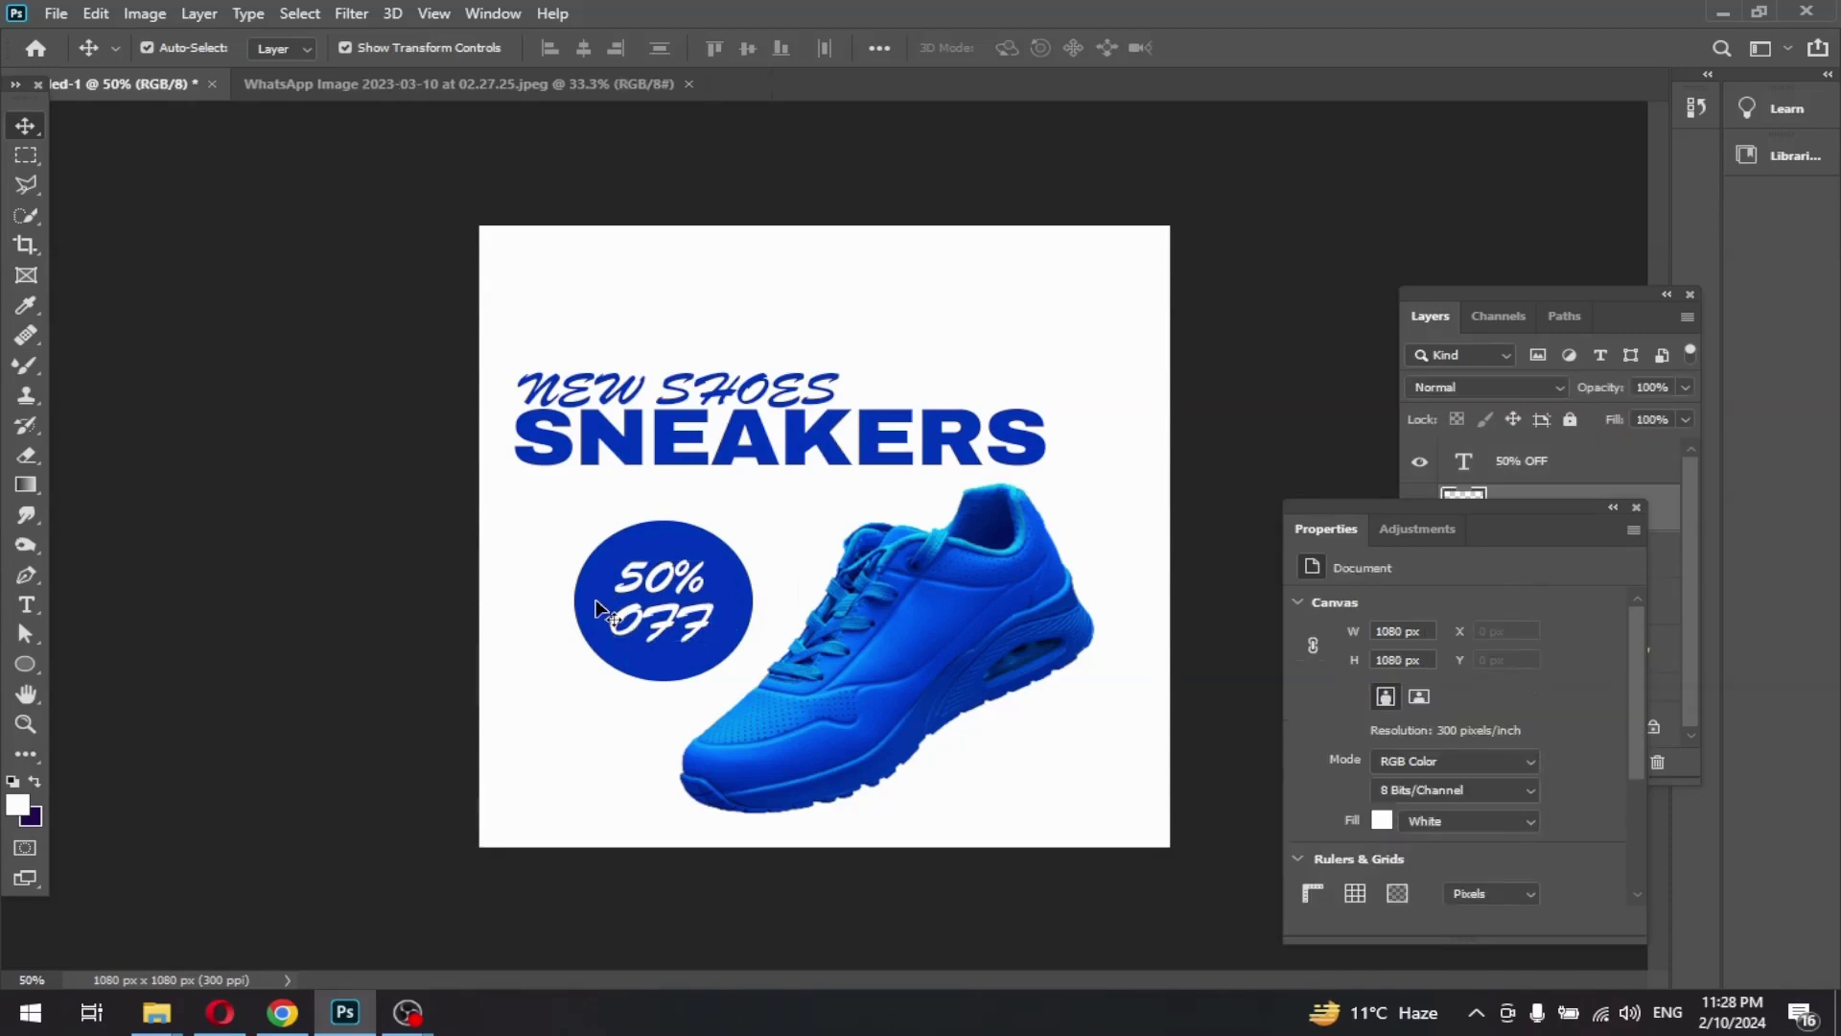
{"action": "left_click_drag", "start_coordinate": [1643, 499], "coordinate": [1840, 503]}
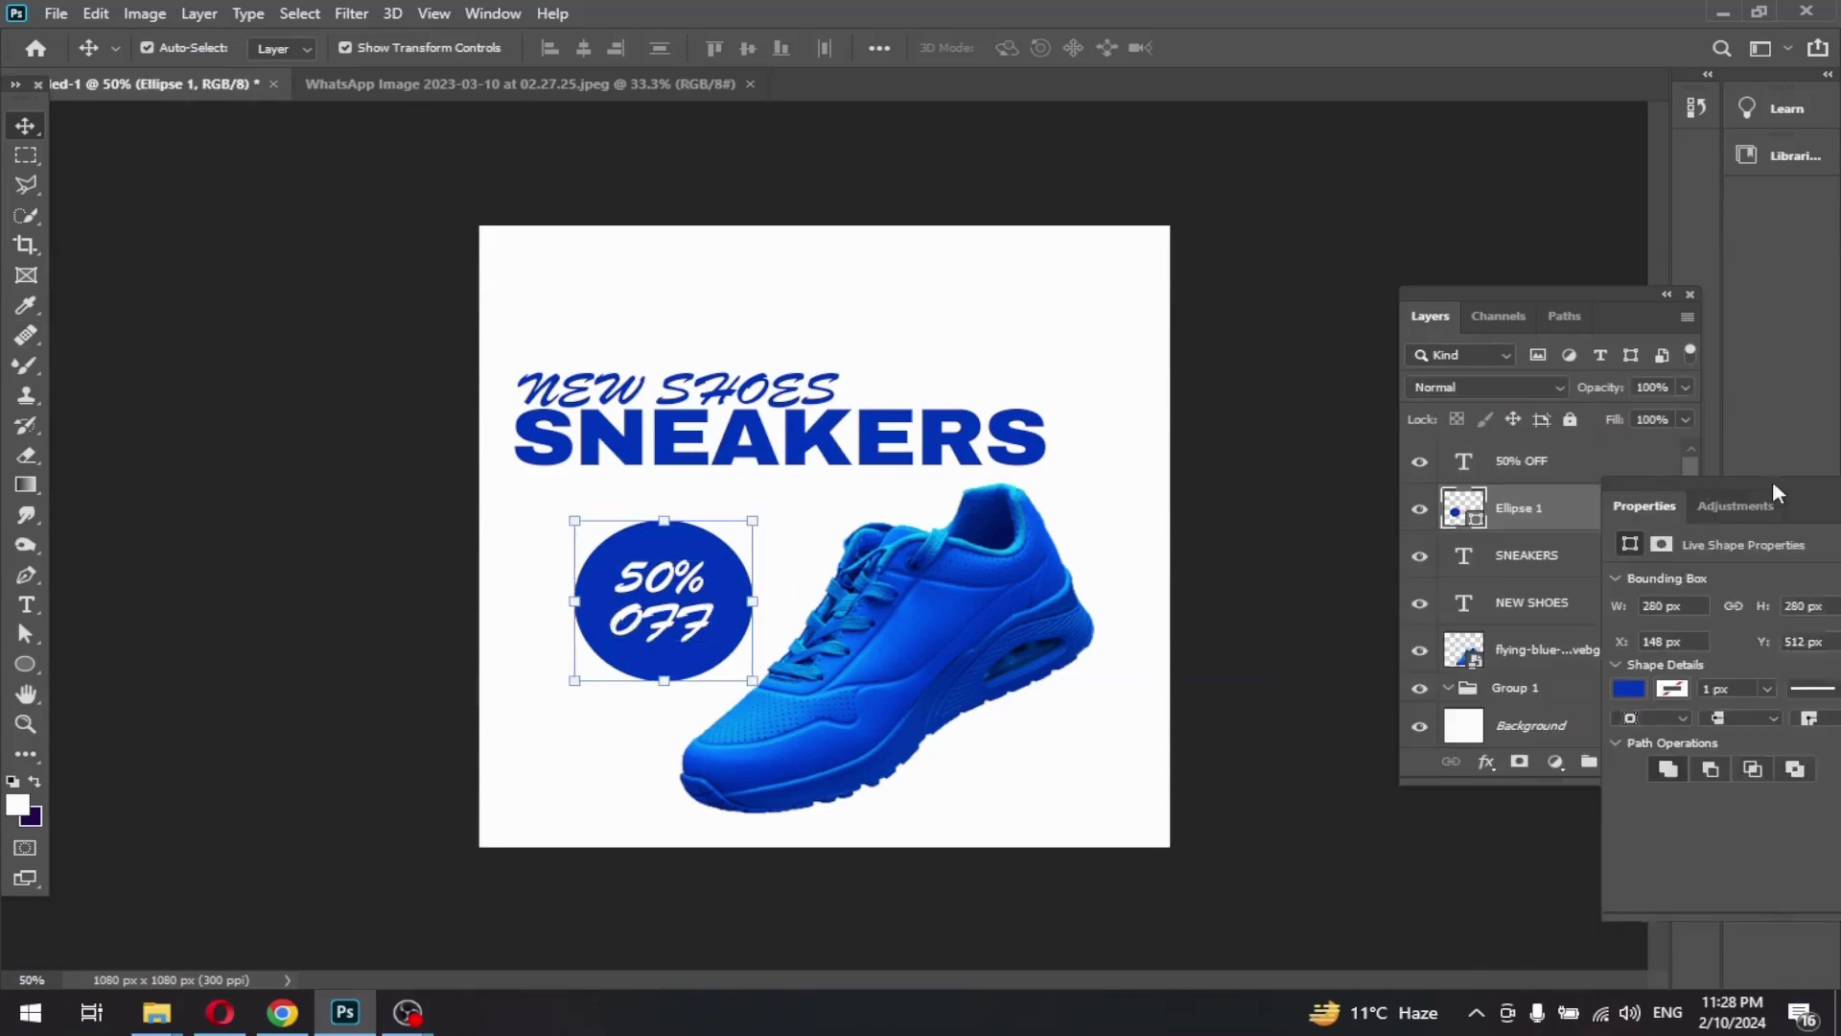
Give the blue circle a Multiply drop shadow: 51% opacity, 5 px distance, 13 px size
{"action": "left_click", "coordinate": [1488, 760]}
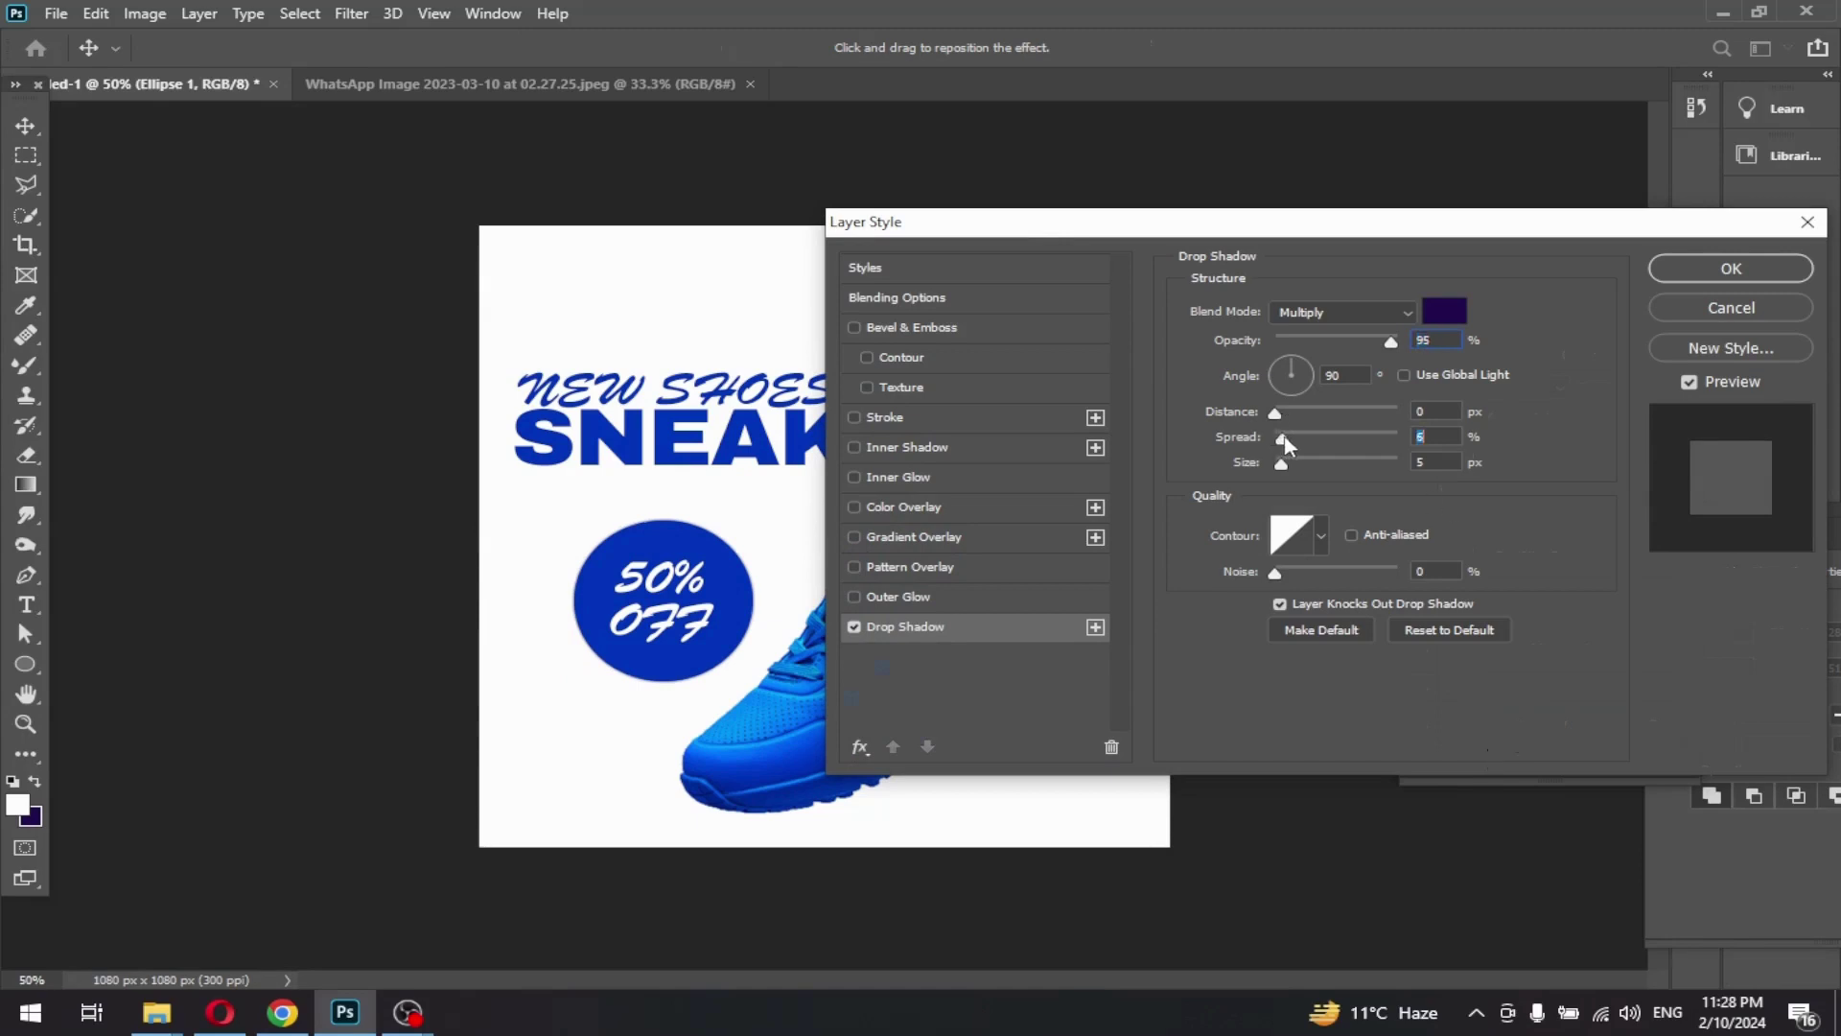
{"action": "left_click_drag", "start_coordinate": [1276, 416], "coordinate": [1282, 416]}
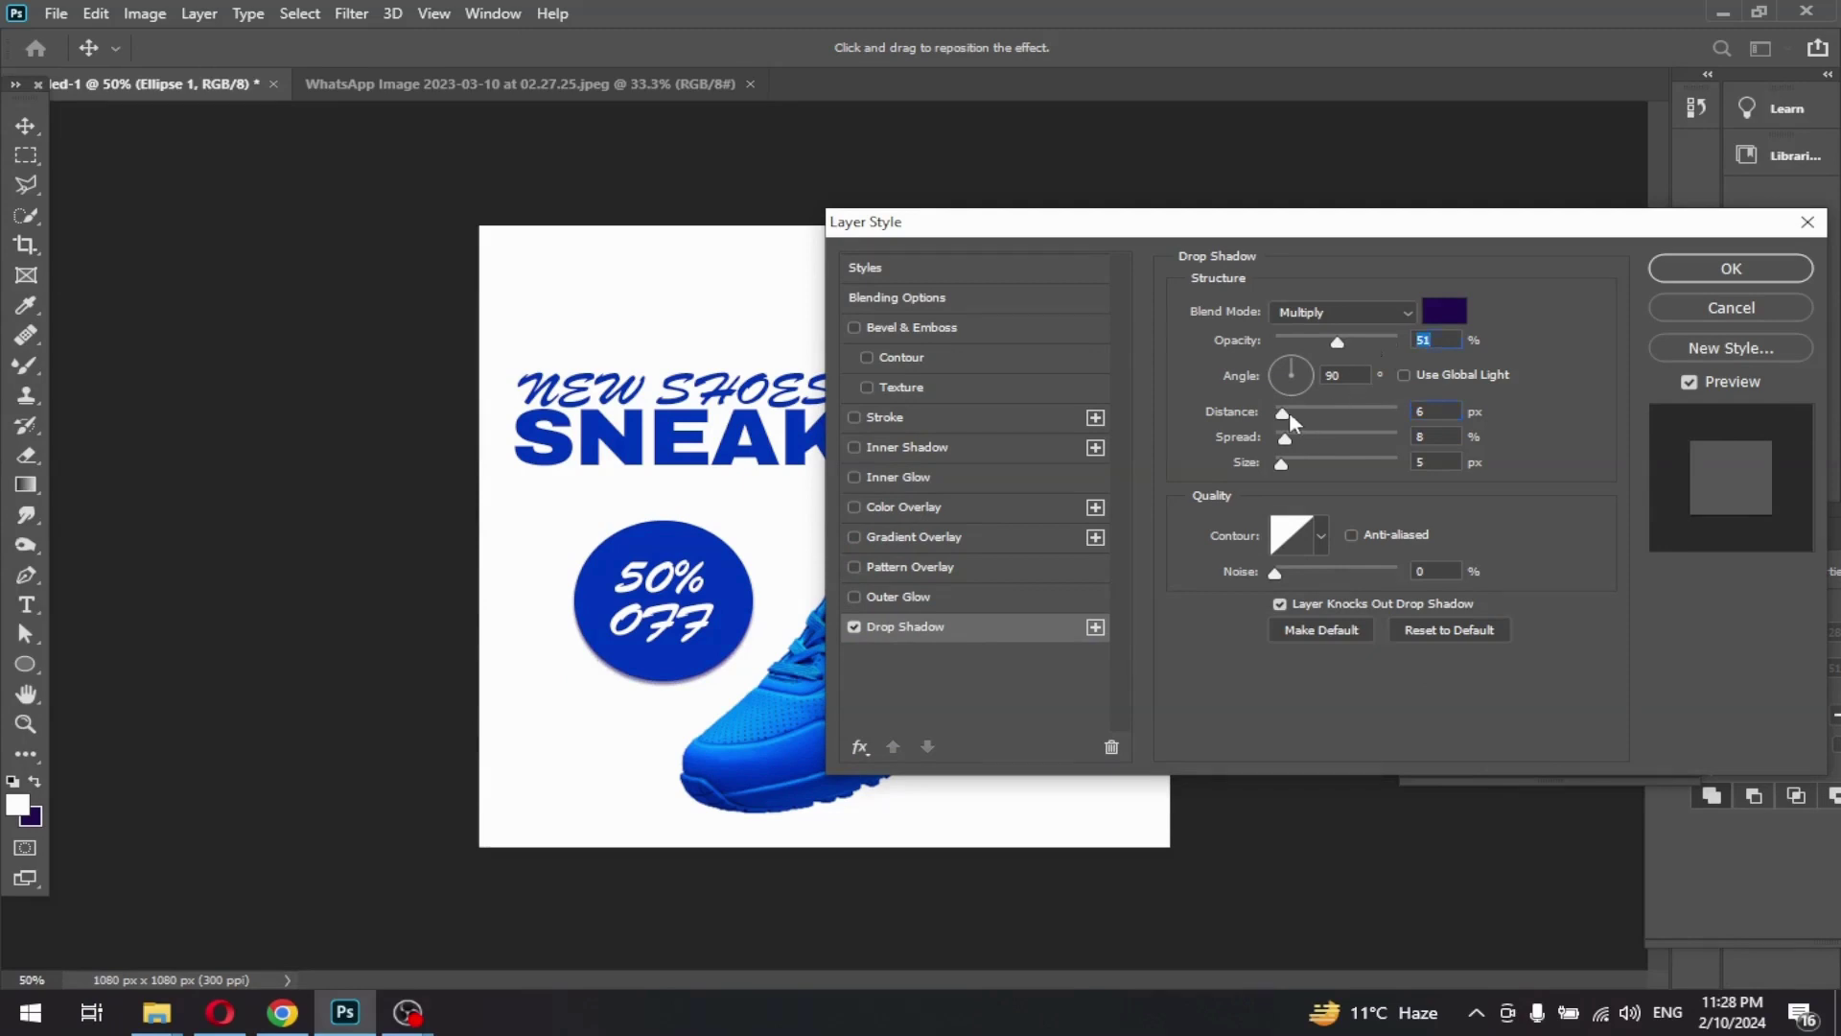
{"action": "mouse_move", "coordinate": [1290, 413]}
{"action": "left_mouse_down"}
{"action": "mouse_move", "coordinate": [1307, 439]}
{"action": "mouse_move", "coordinate": [1293, 472]}
{"action": "mouse_move", "coordinate": [1285, 439]}
{"action": "left_mouse_up"}
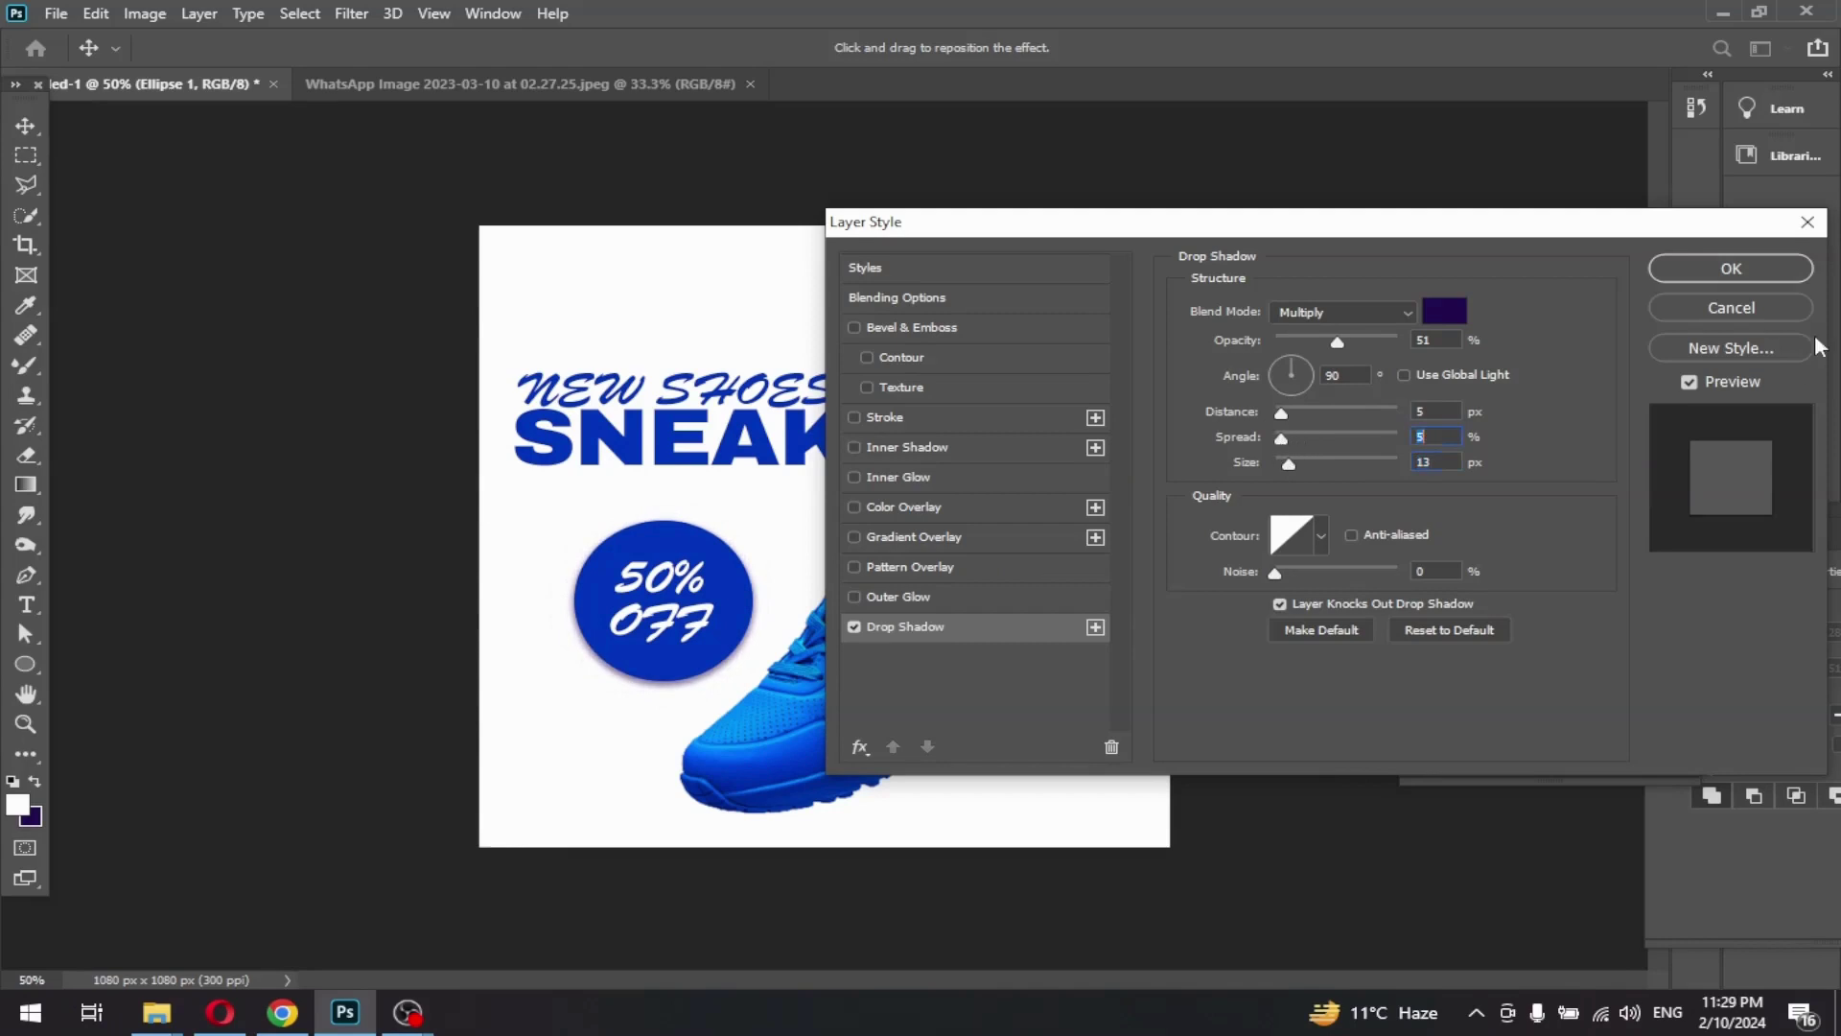
{"action": "left_click", "coordinate": [1731, 269]}
{"action": "left_click_drag", "start_coordinate": [280, 658], "coordinate": [748, 628]}
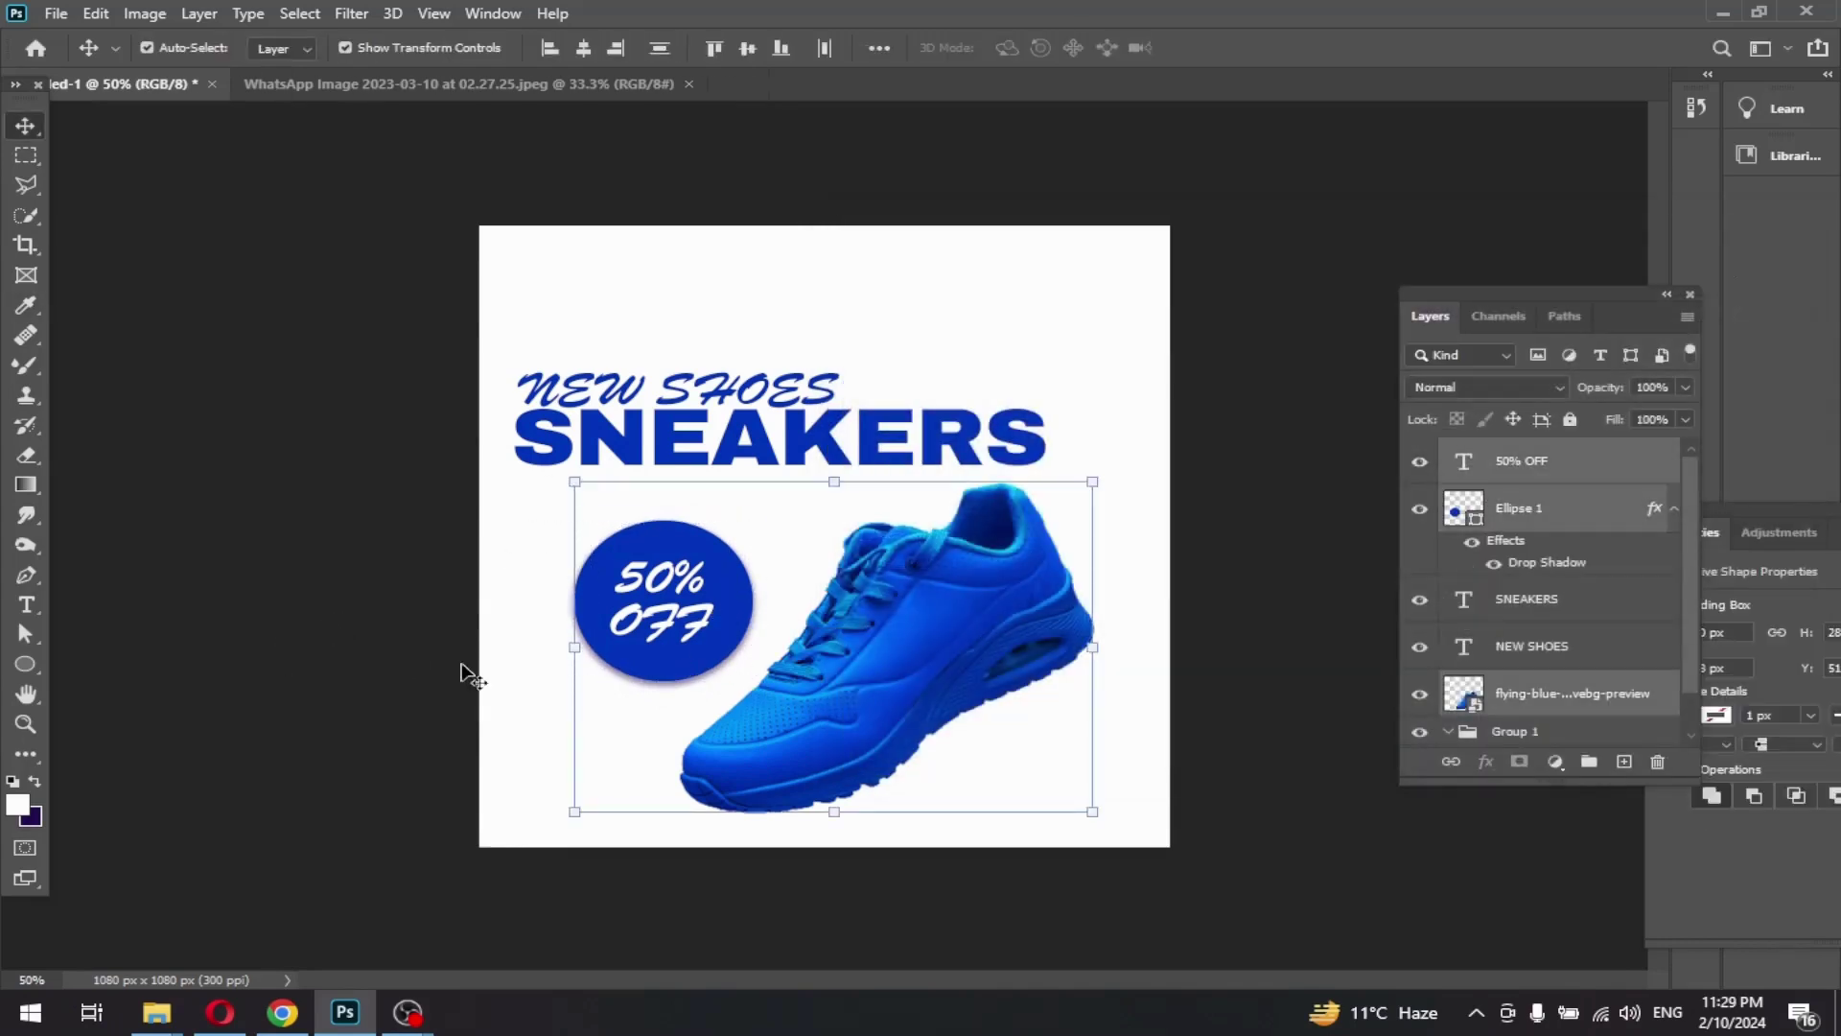
Move the 50% OFF badge and its circle up and right, and shift the shoe slightly right
{"action": "left_click", "coordinate": [652, 623]}
{"action": "key", "text": "ctrl+t"}
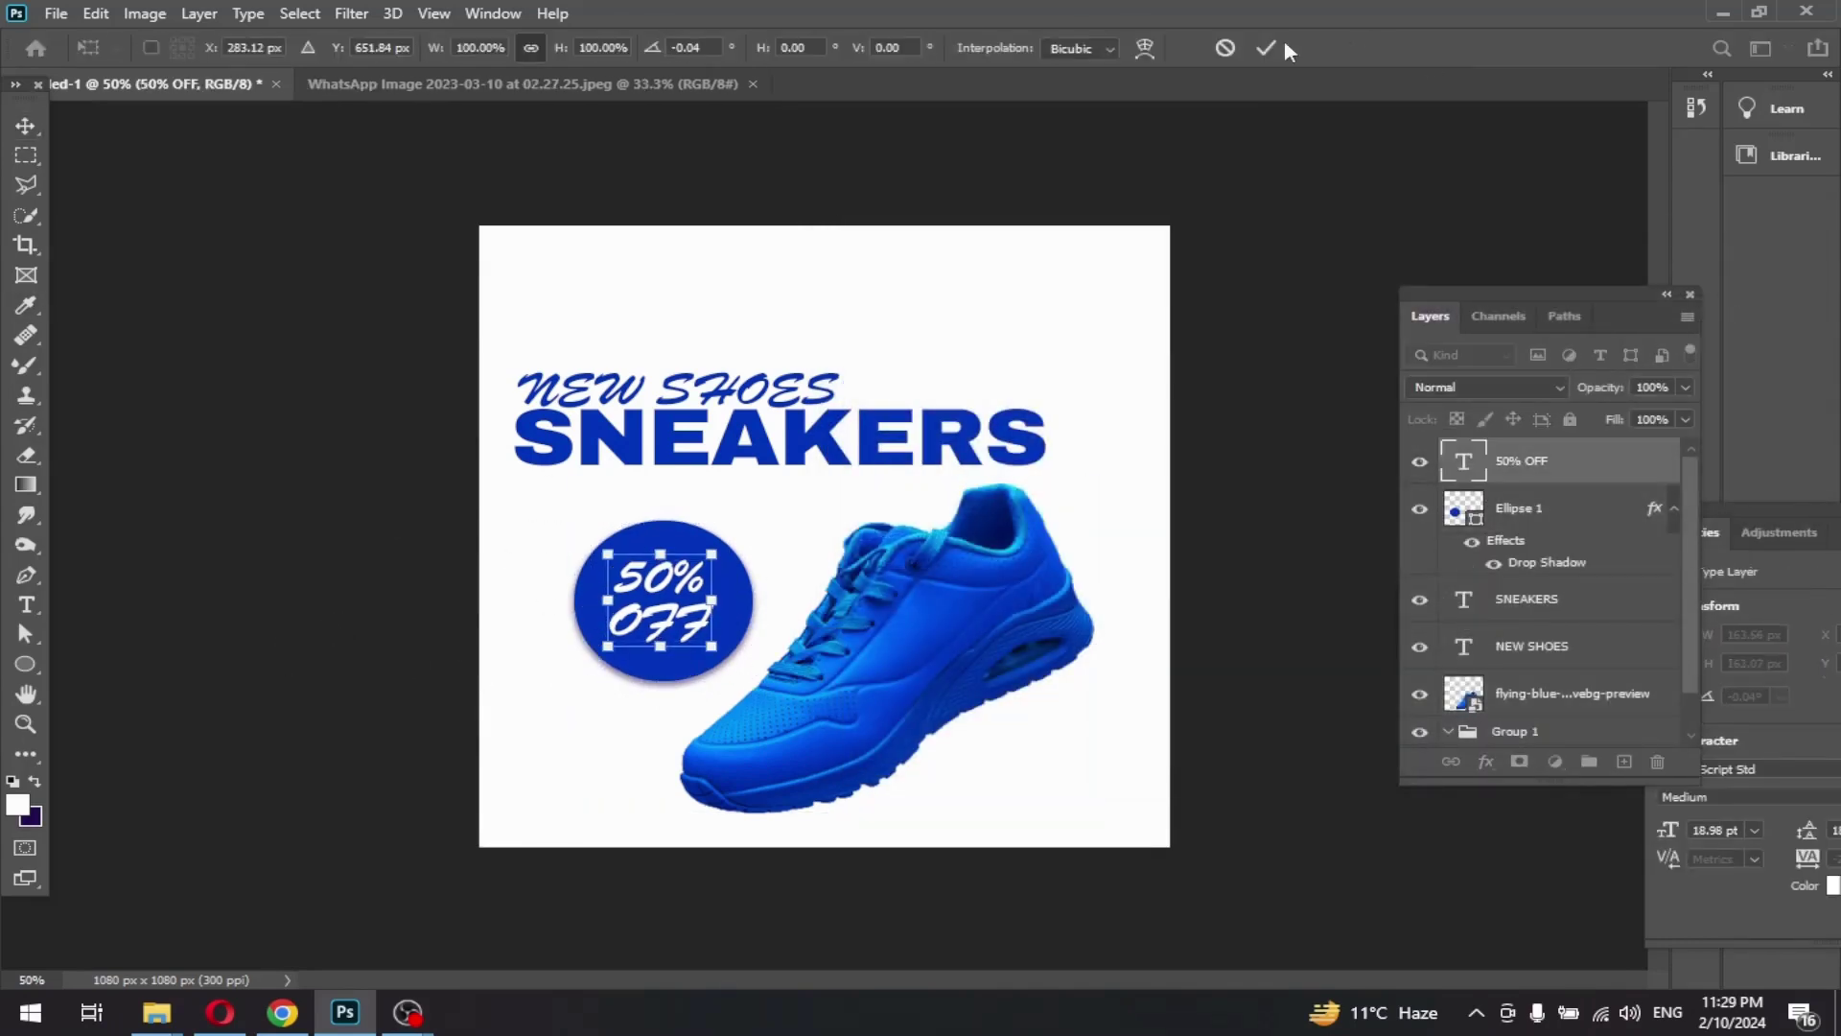
{"action": "left_click", "coordinate": [1265, 48]}
{"action": "left_click", "coordinate": [585, 527]}
{"action": "left_click", "coordinate": [661, 604], "text": "shift"}
{"action": "left_click_drag", "start_coordinate": [670, 615], "coordinate": [676, 586]}
{"action": "left_click_drag", "start_coordinate": [933, 678], "coordinate": [944, 678]}
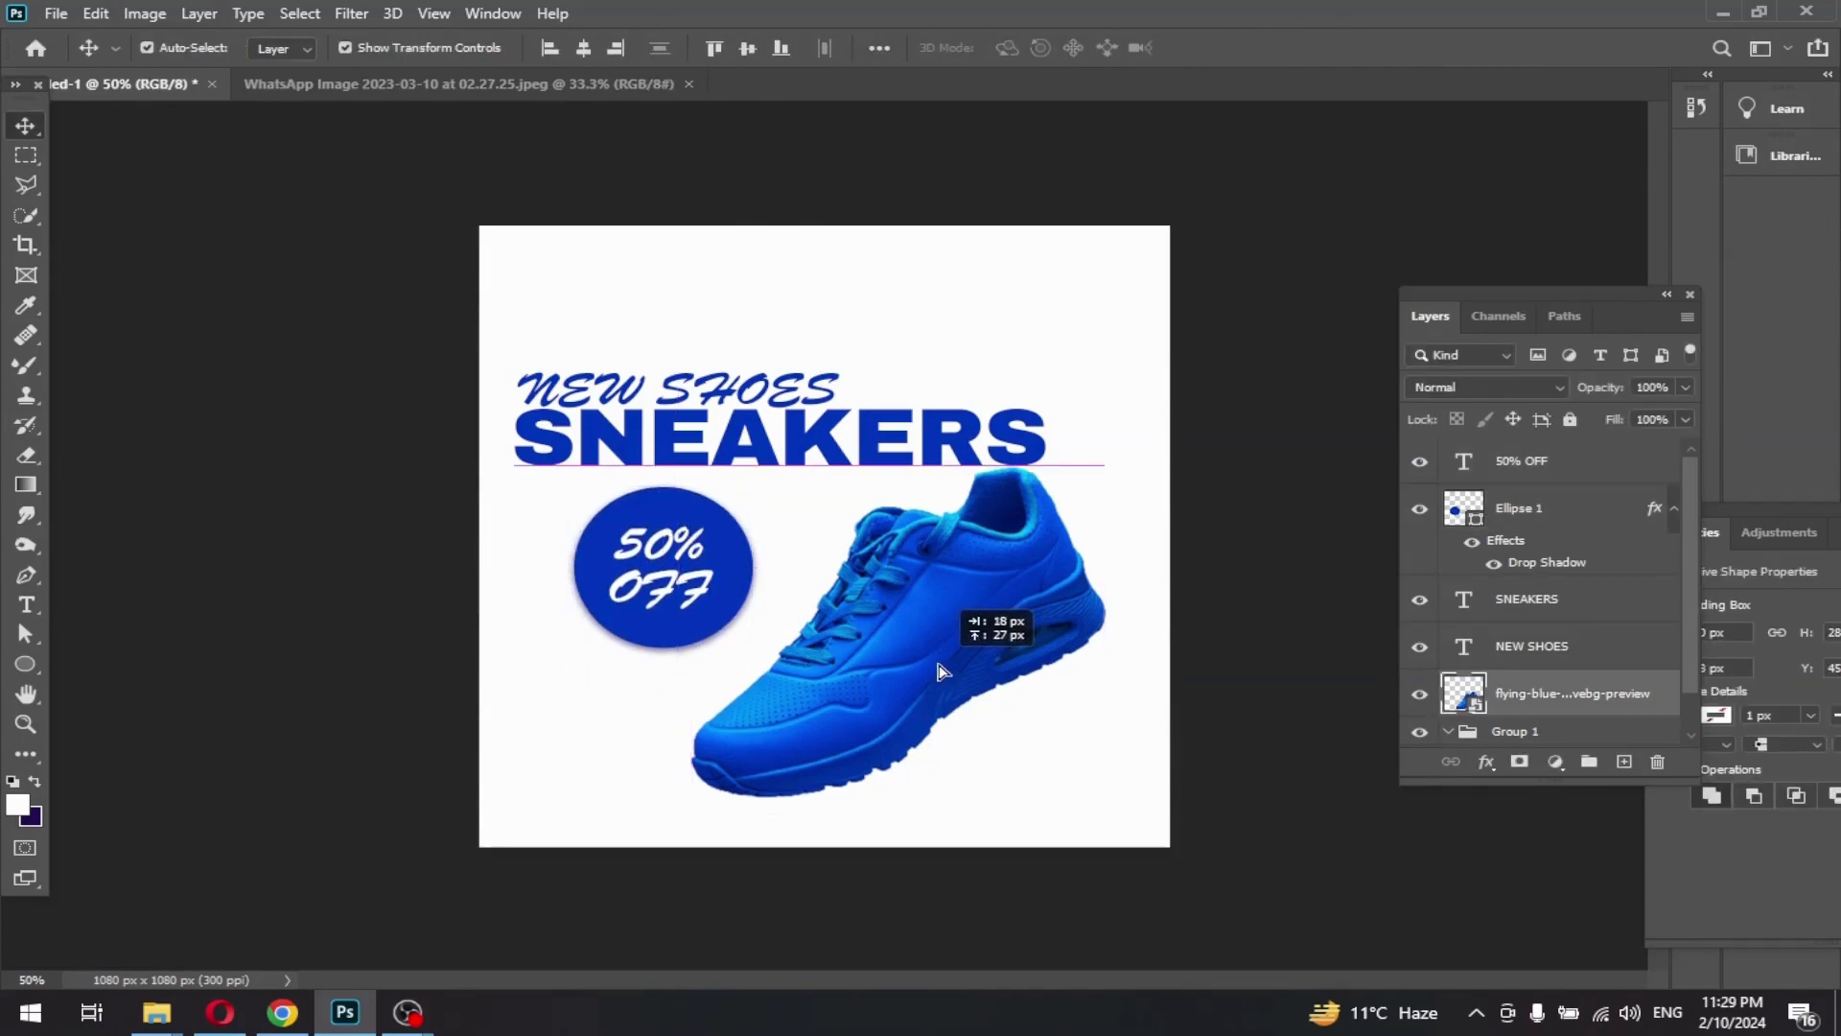
Move the NEW SHOES / SNEAKERS headline right and up, and raise the shoe beneath it
{"action": "left_click", "coordinate": [757, 391]}
{"action": "key", "text": "ctrl+t"}
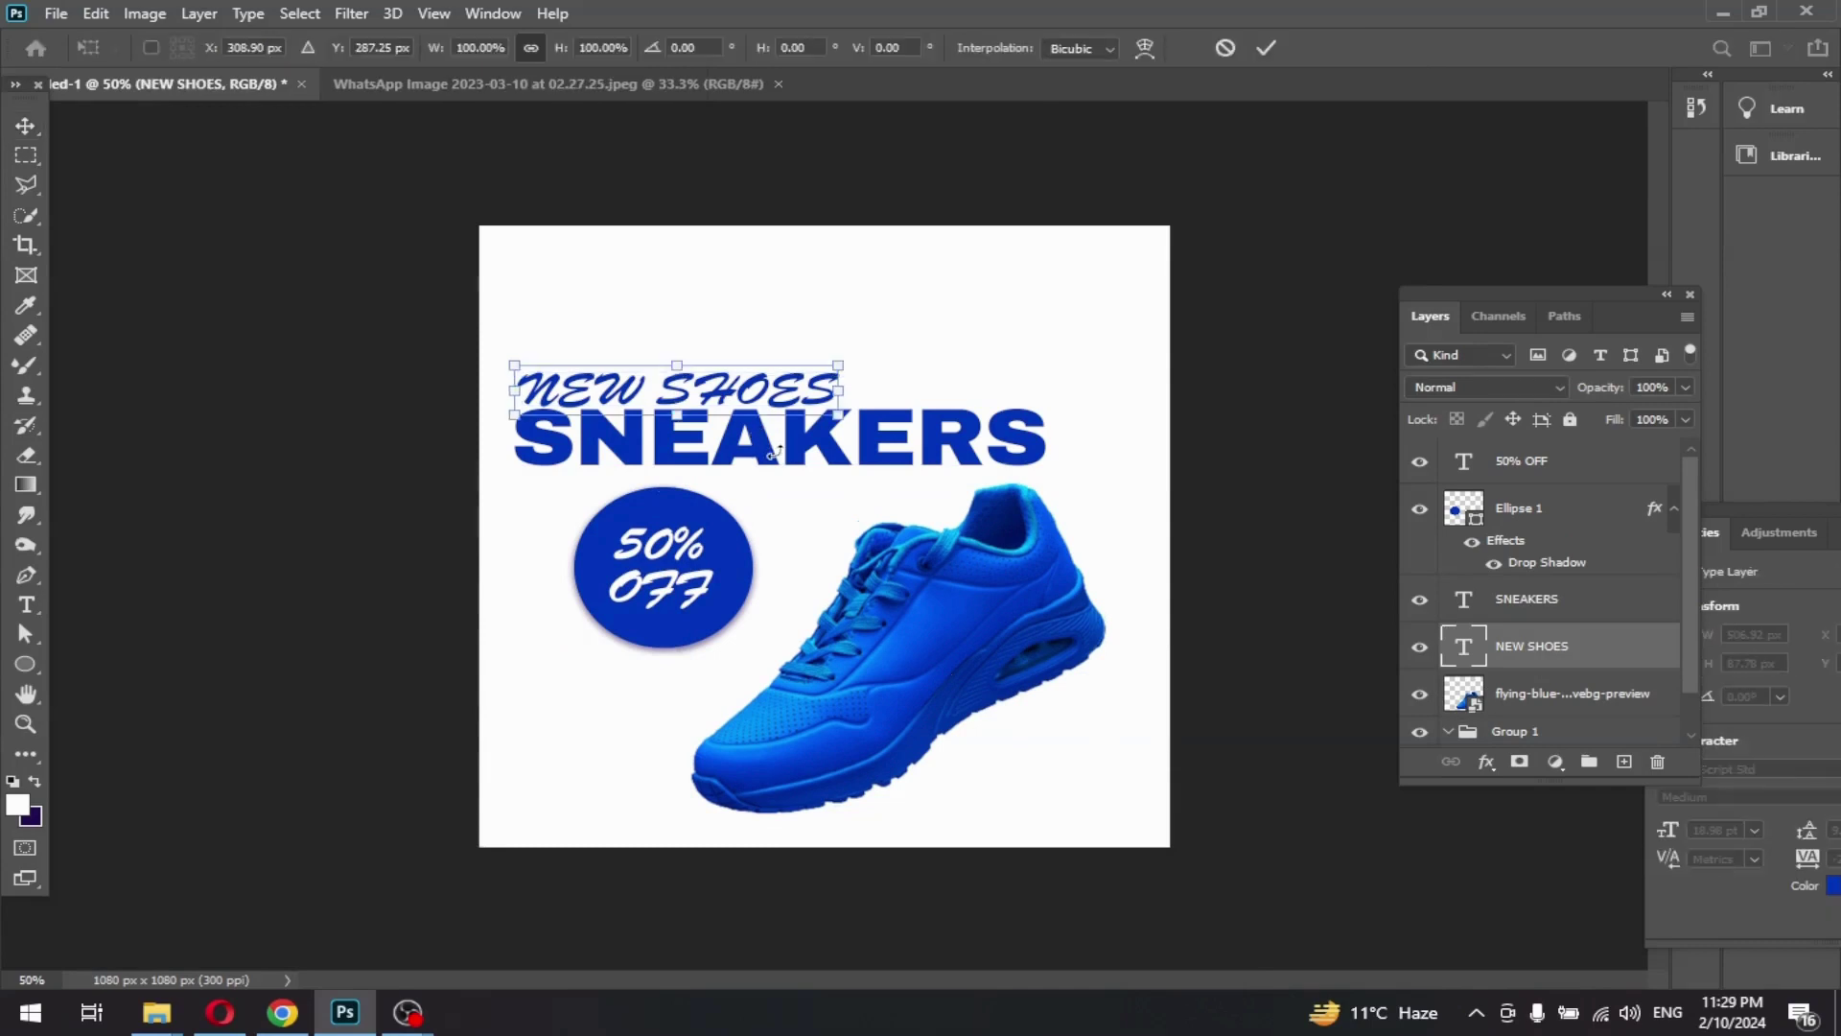
{"action": "left_click", "coordinate": [1526, 599]}
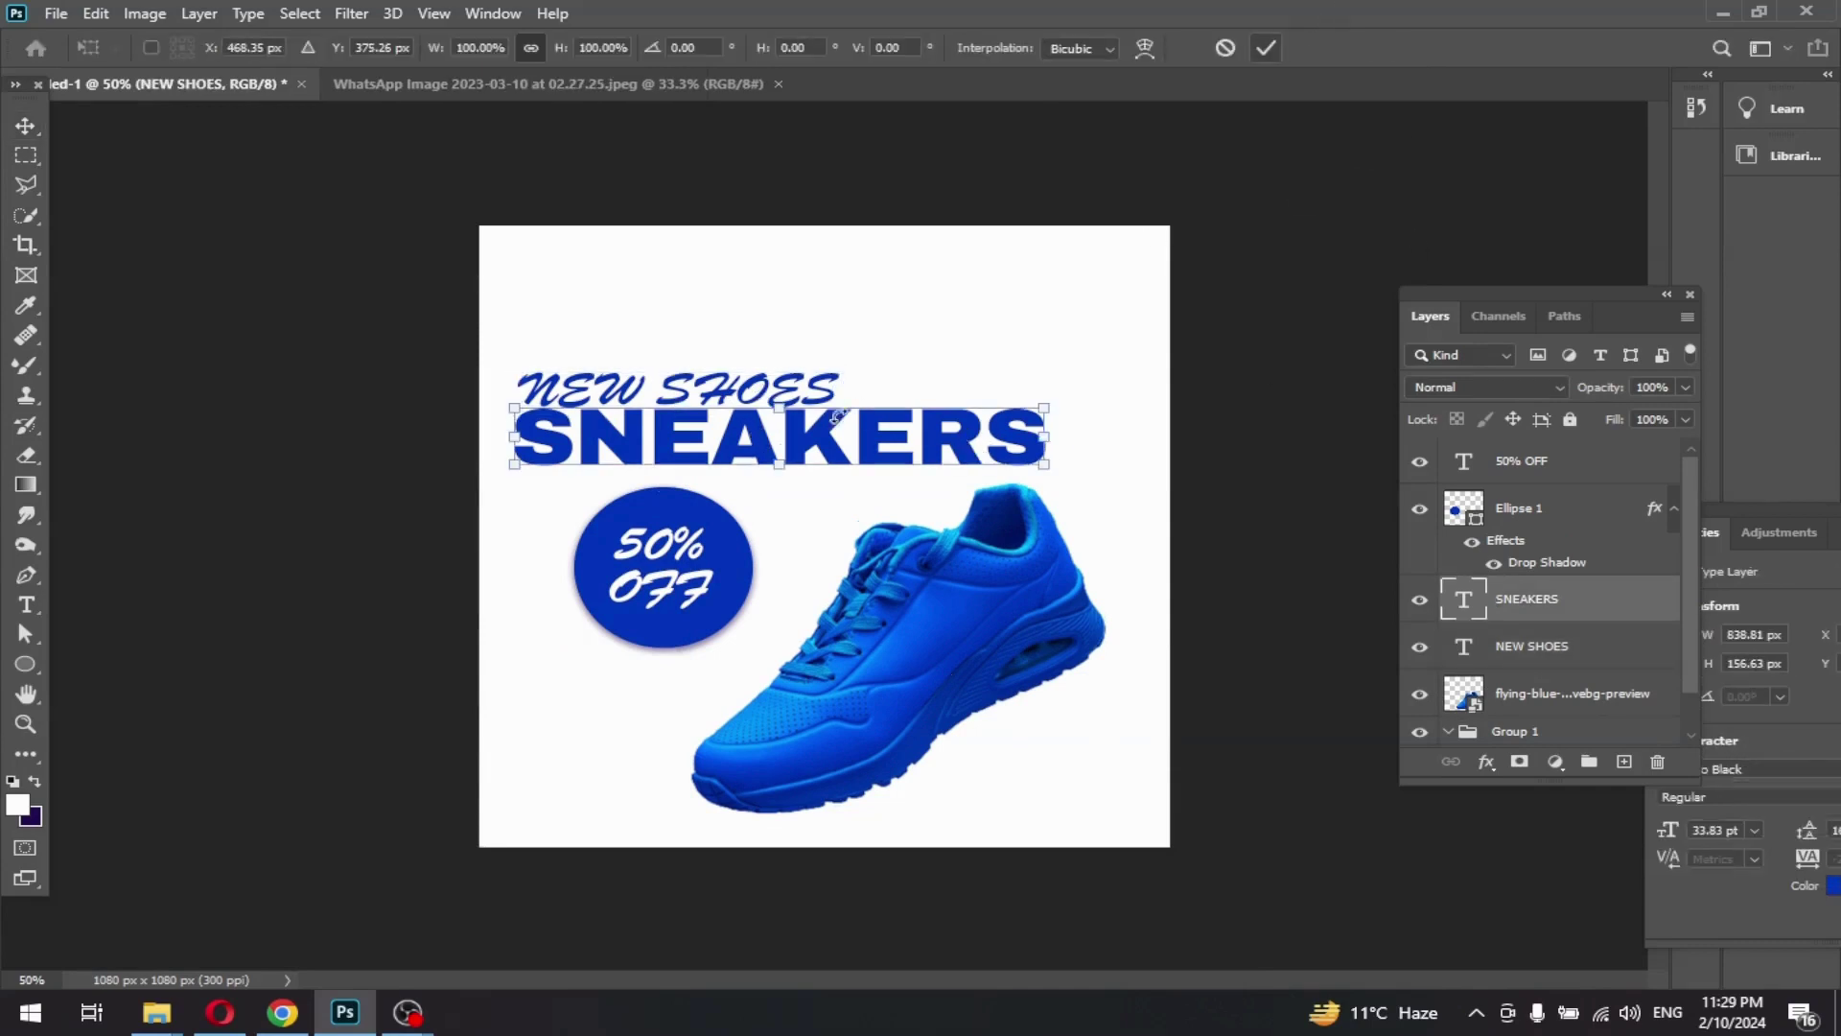
{"action": "key", "text": "ctrl+t"}
{"action": "key", "text": "Return"}
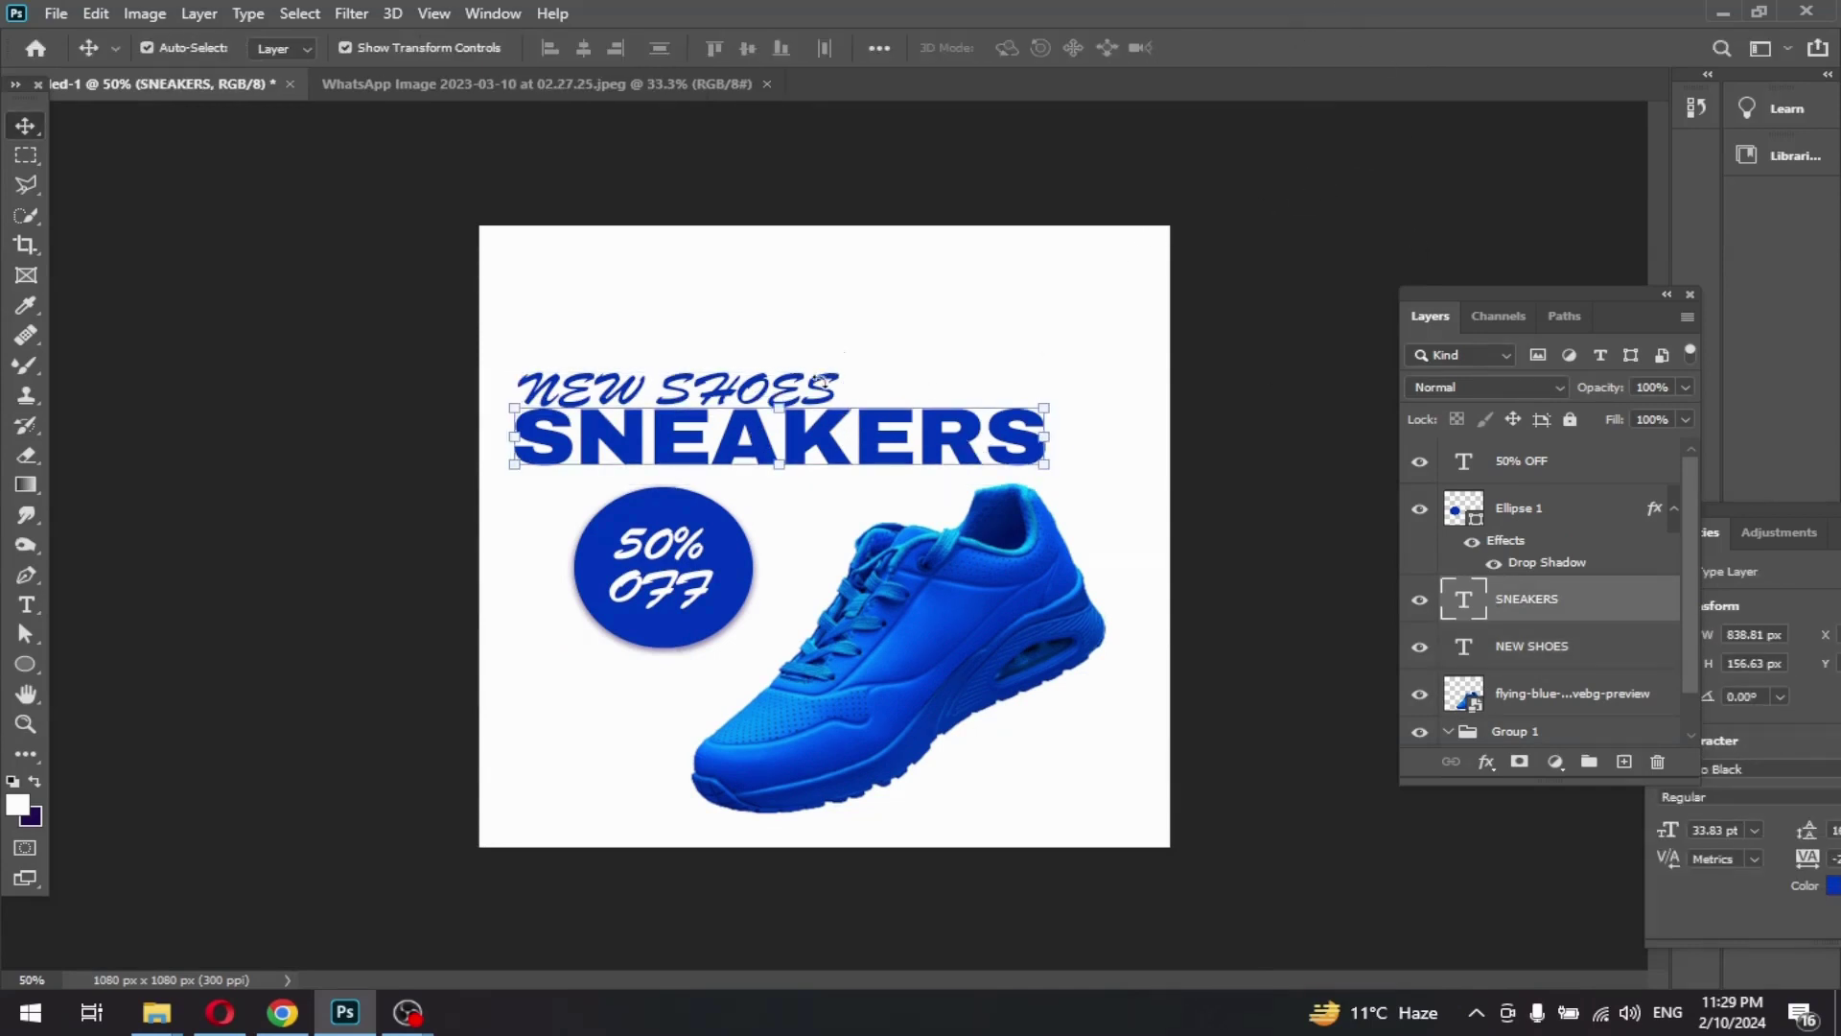
{"action": "key", "text": "ctrl+t"}
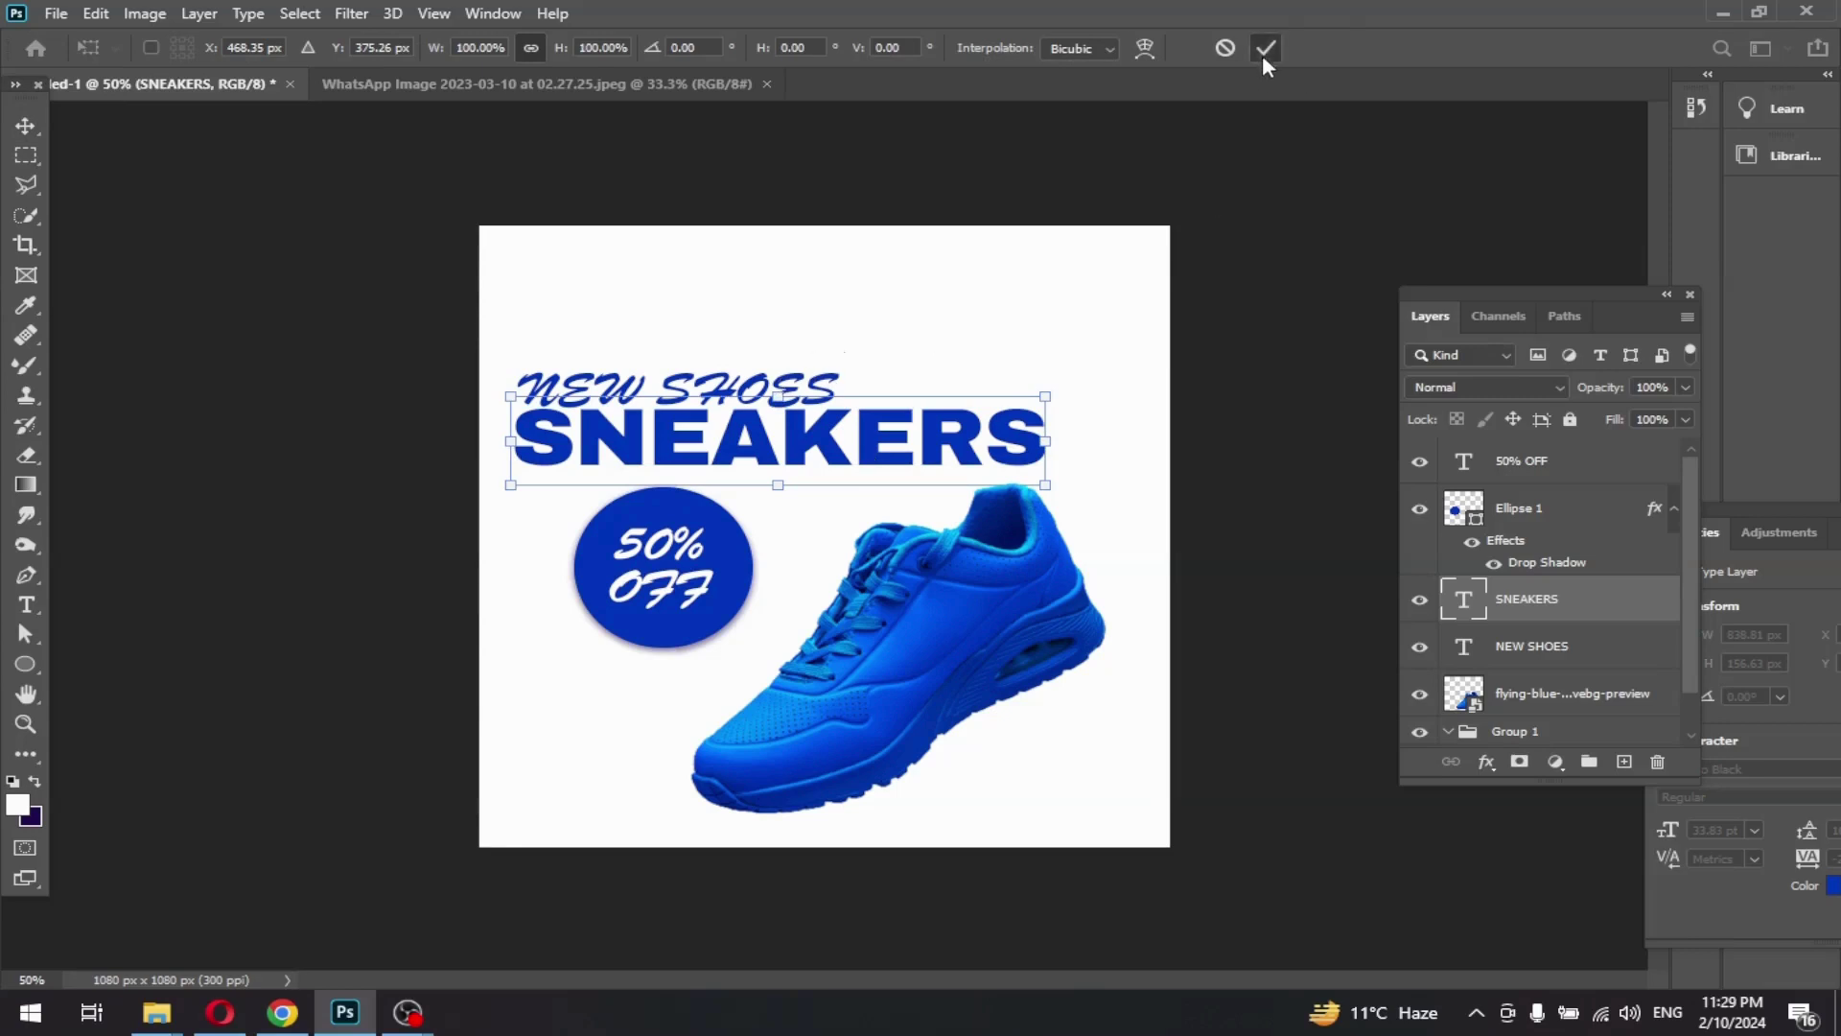
{"action": "left_click", "coordinate": [1264, 53]}
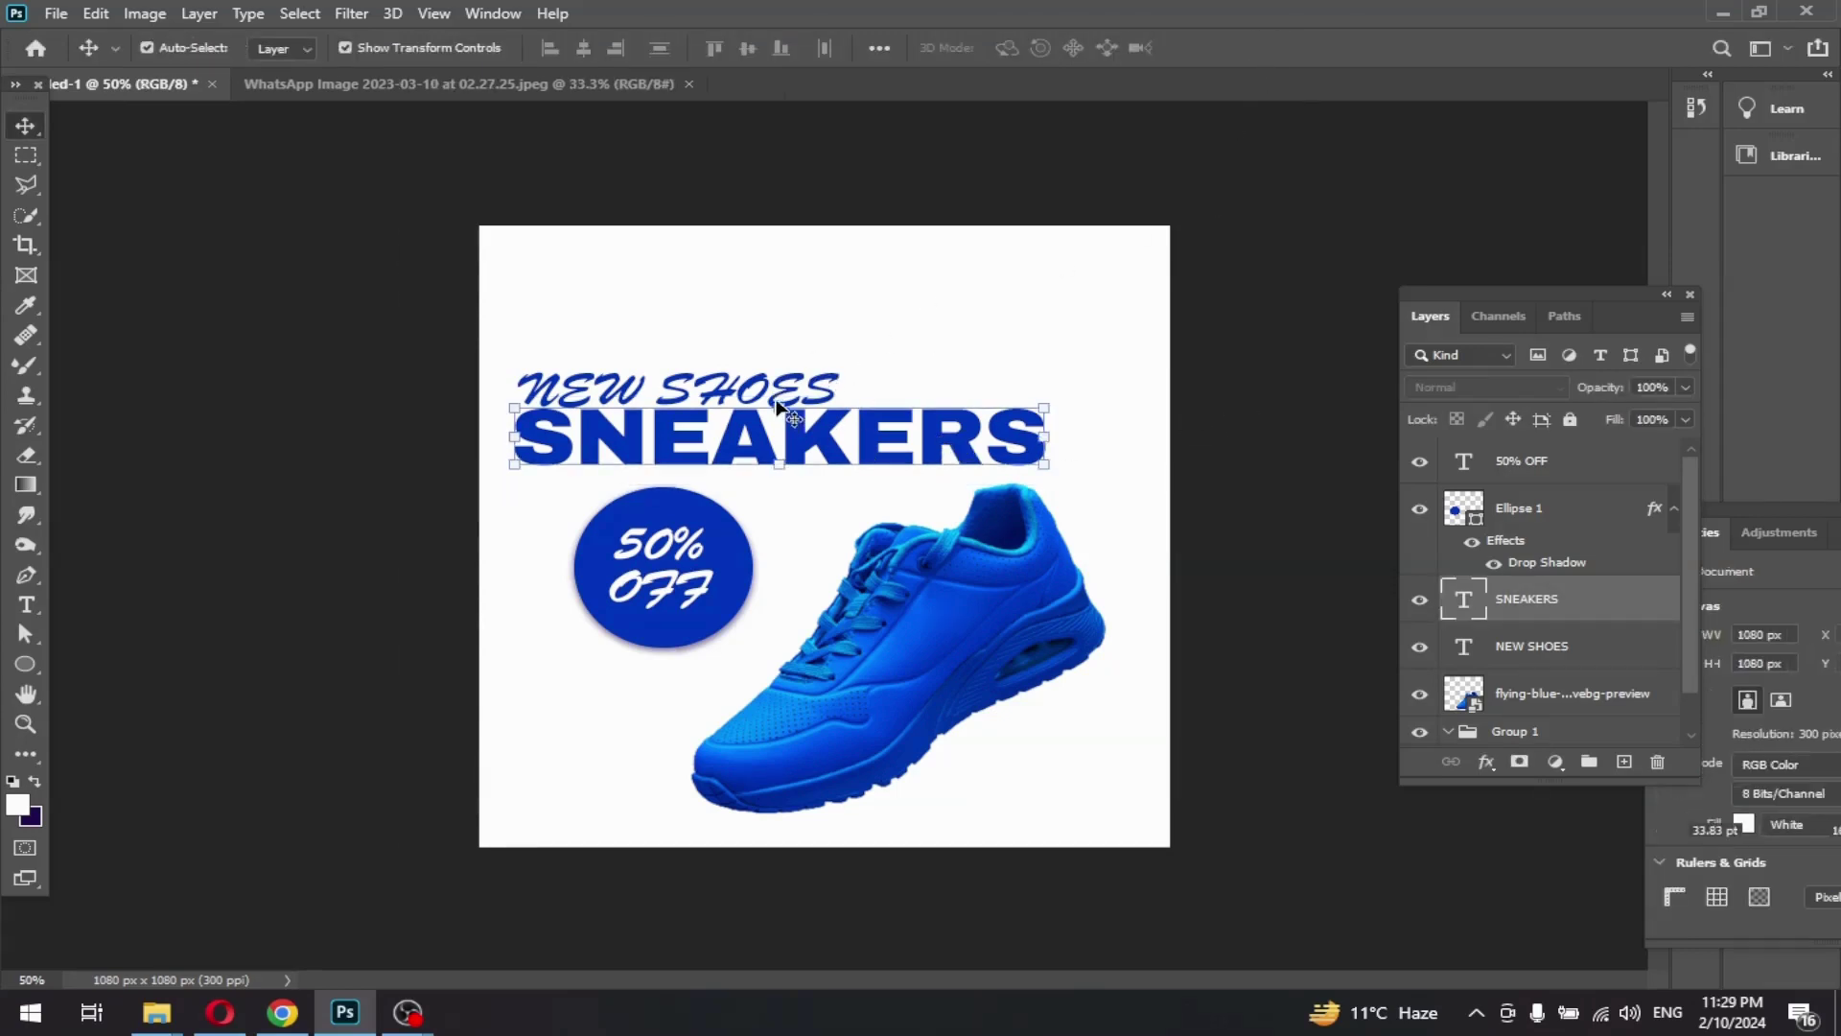
{"action": "left_click", "coordinate": [830, 386], "text": "shift"}
{"action": "left_click_drag", "start_coordinate": [831, 431], "coordinate": [875, 402]}
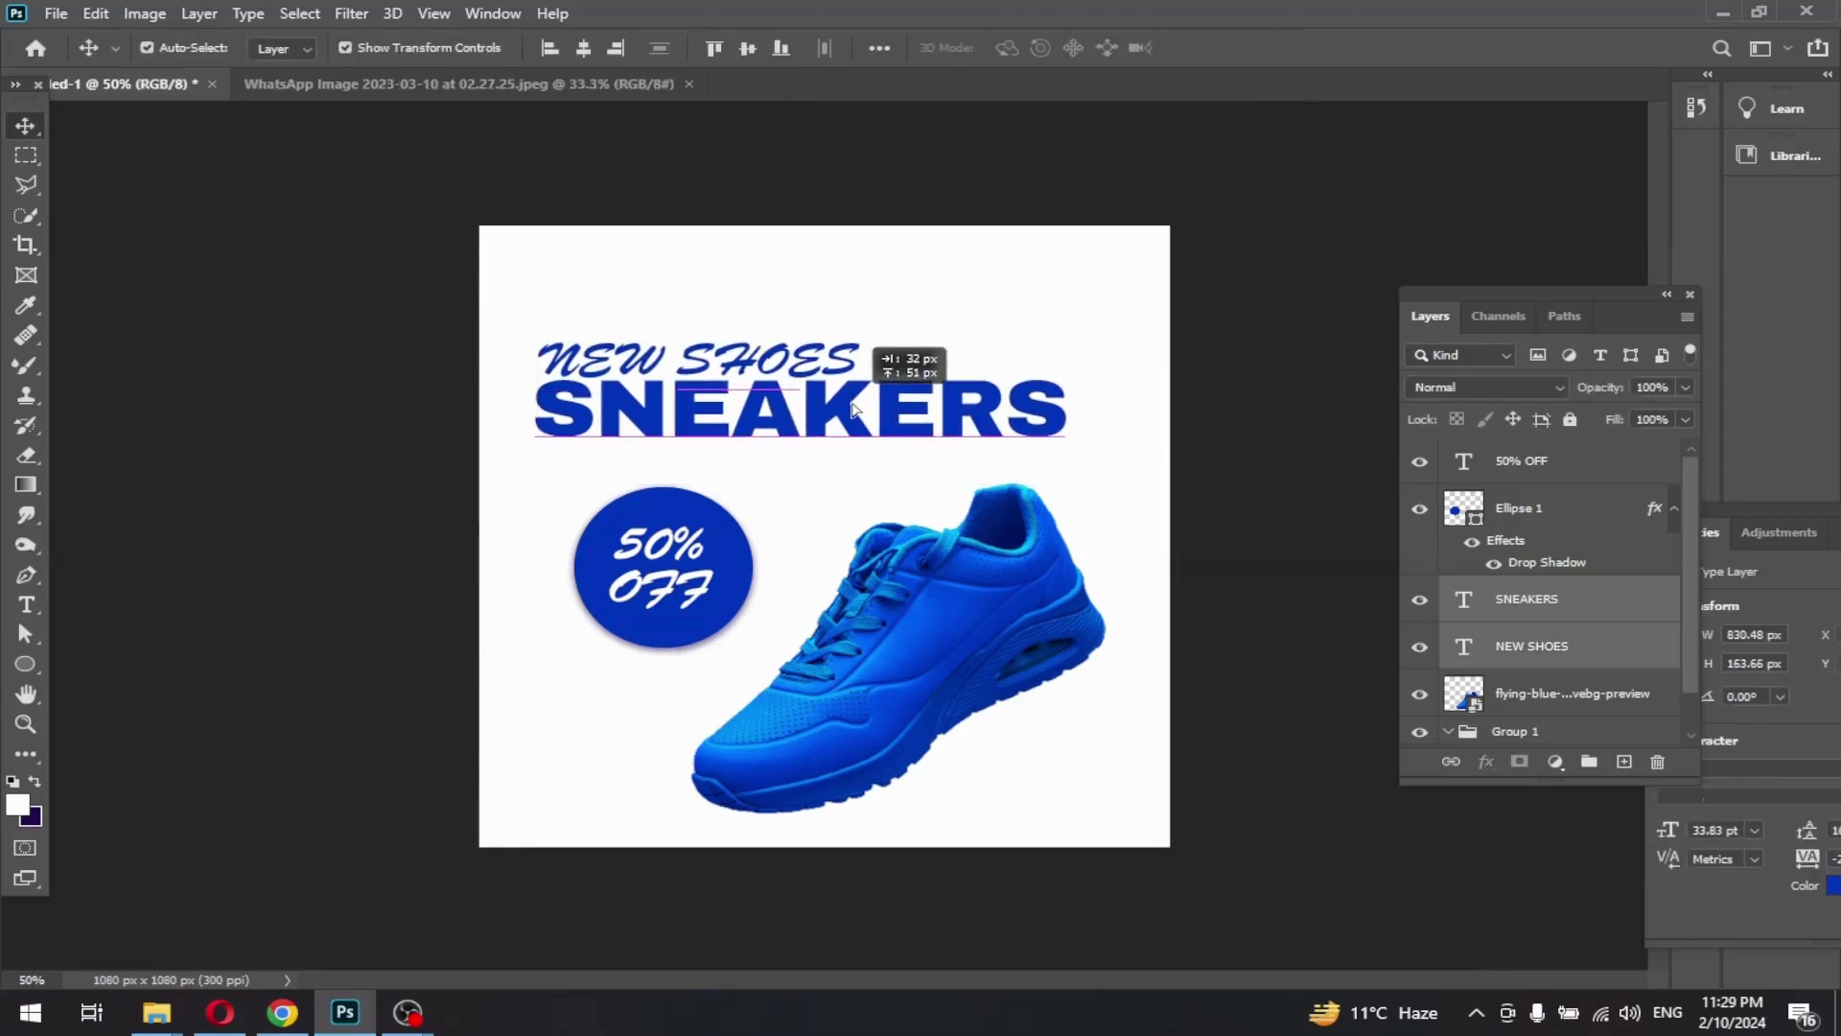
{"action": "left_click_drag", "start_coordinate": [840, 766], "coordinate": [848, 733]}
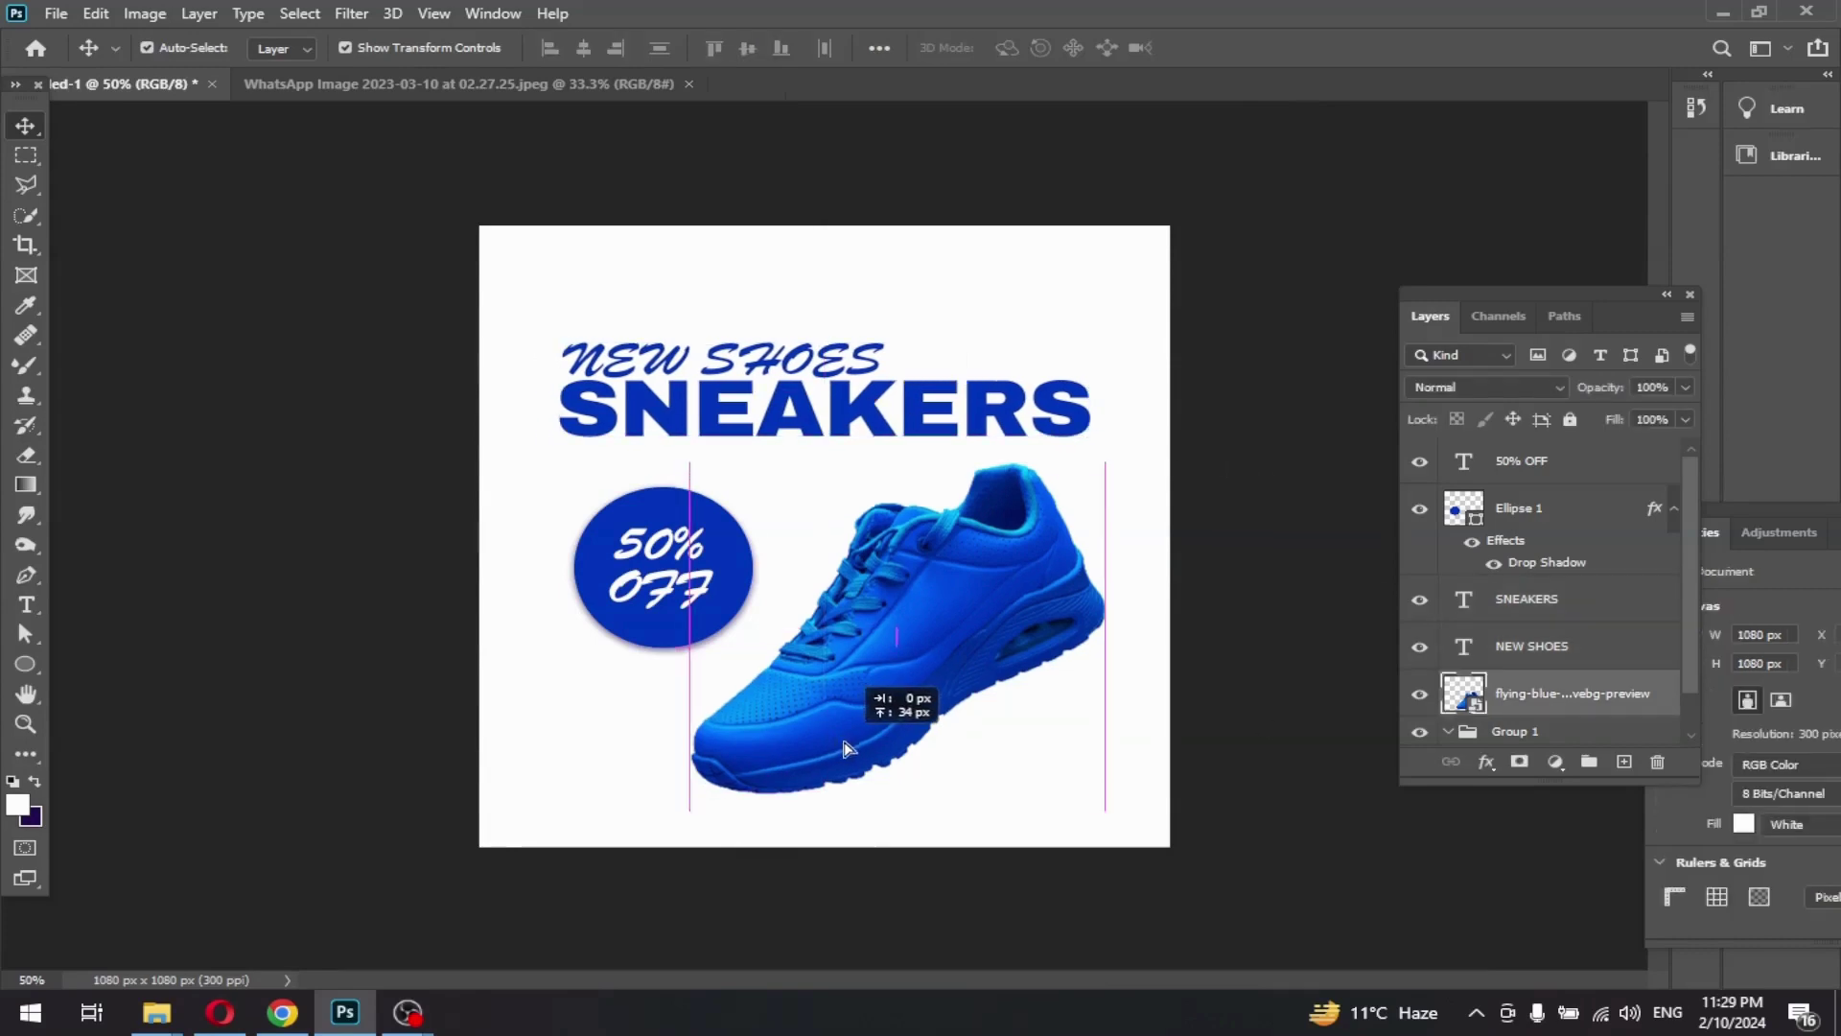
{"action": "left_click", "coordinate": [26, 604]}
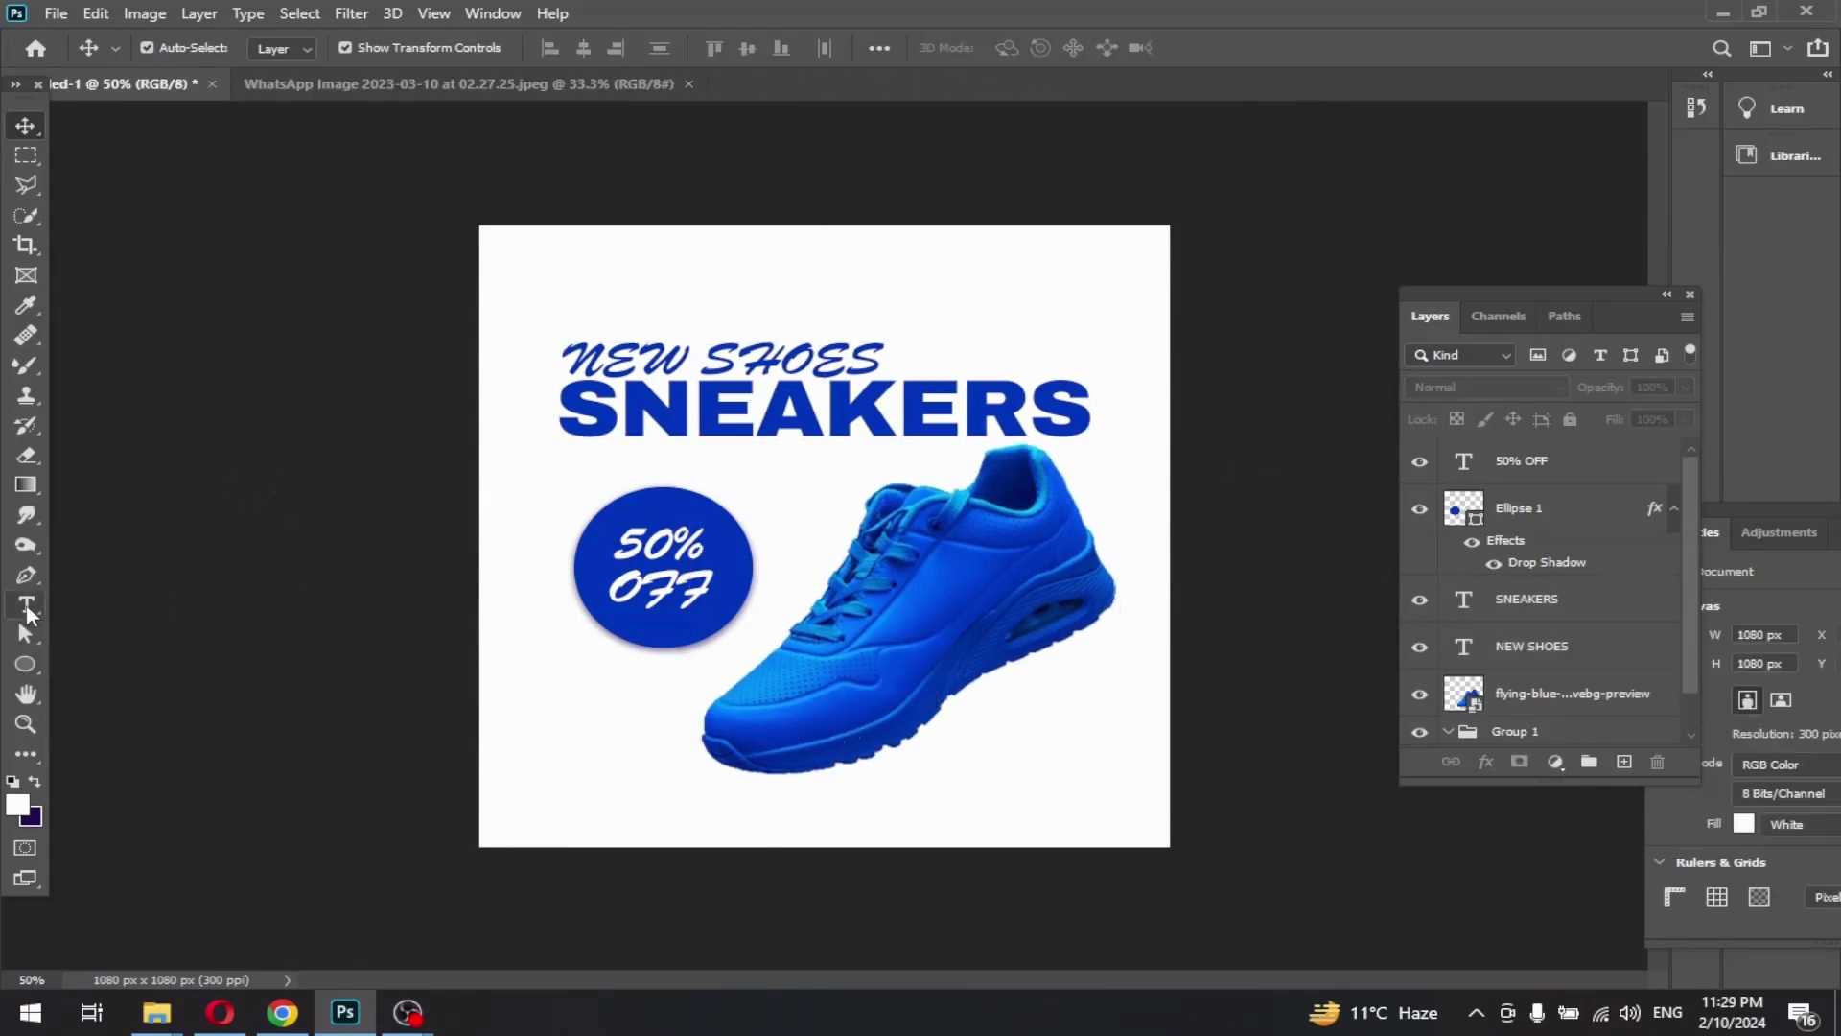
{"action": "left_click", "coordinate": [536, 818]}
{"action": "key", "text": "BackSpace"}
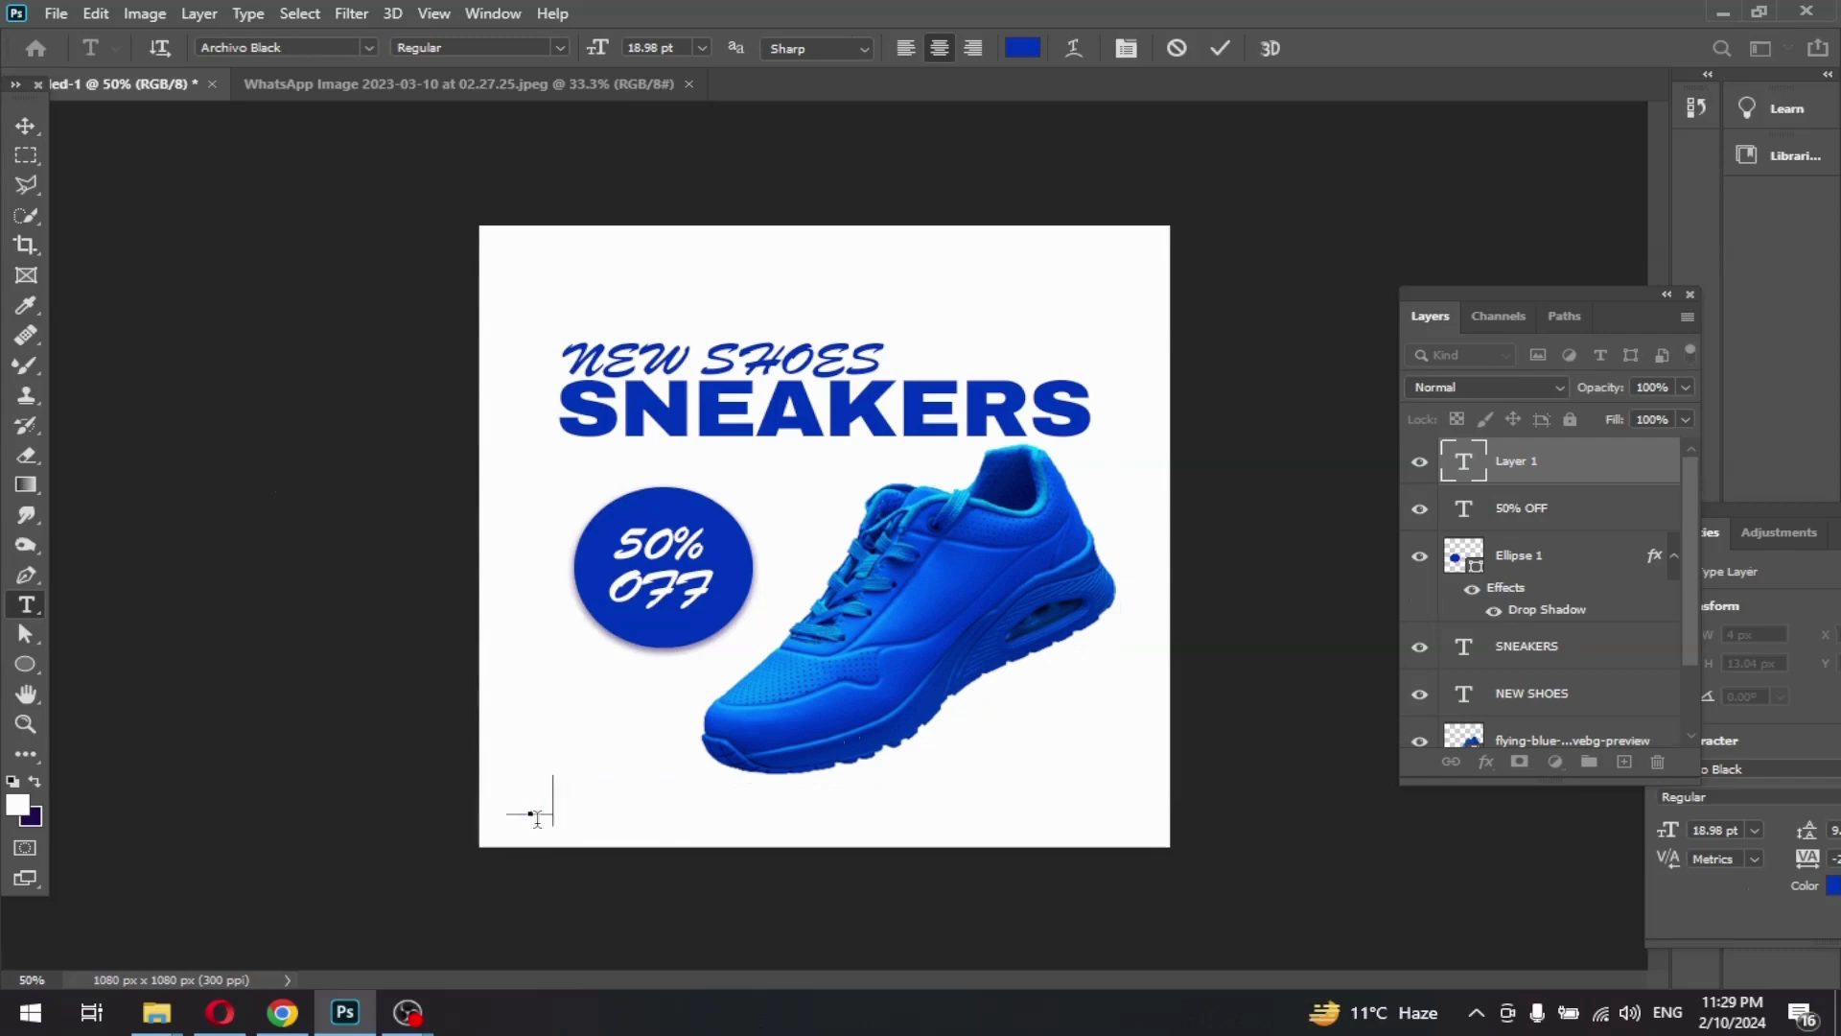
{"action": "type", "text": "www.s"}
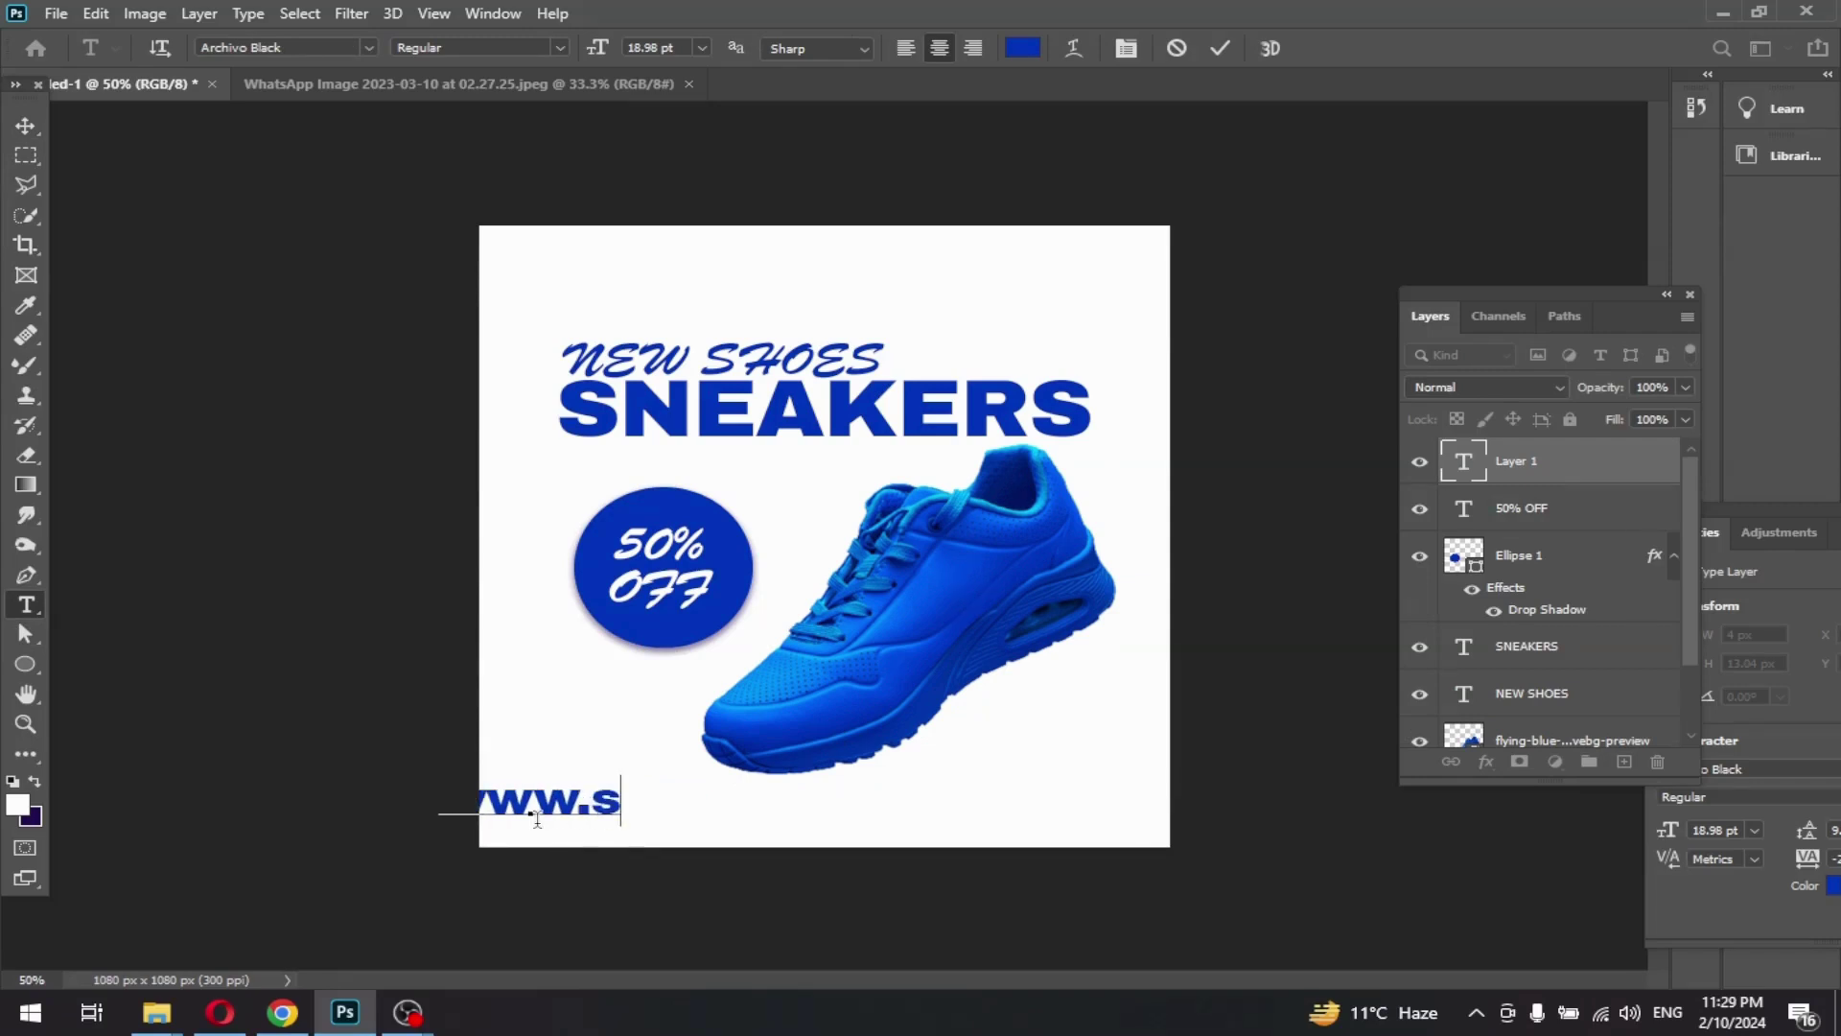
{"action": "type", "text": "H"}
{"action": "key", "text": "BackSpace"}
{"action": "type", "text": "h"}
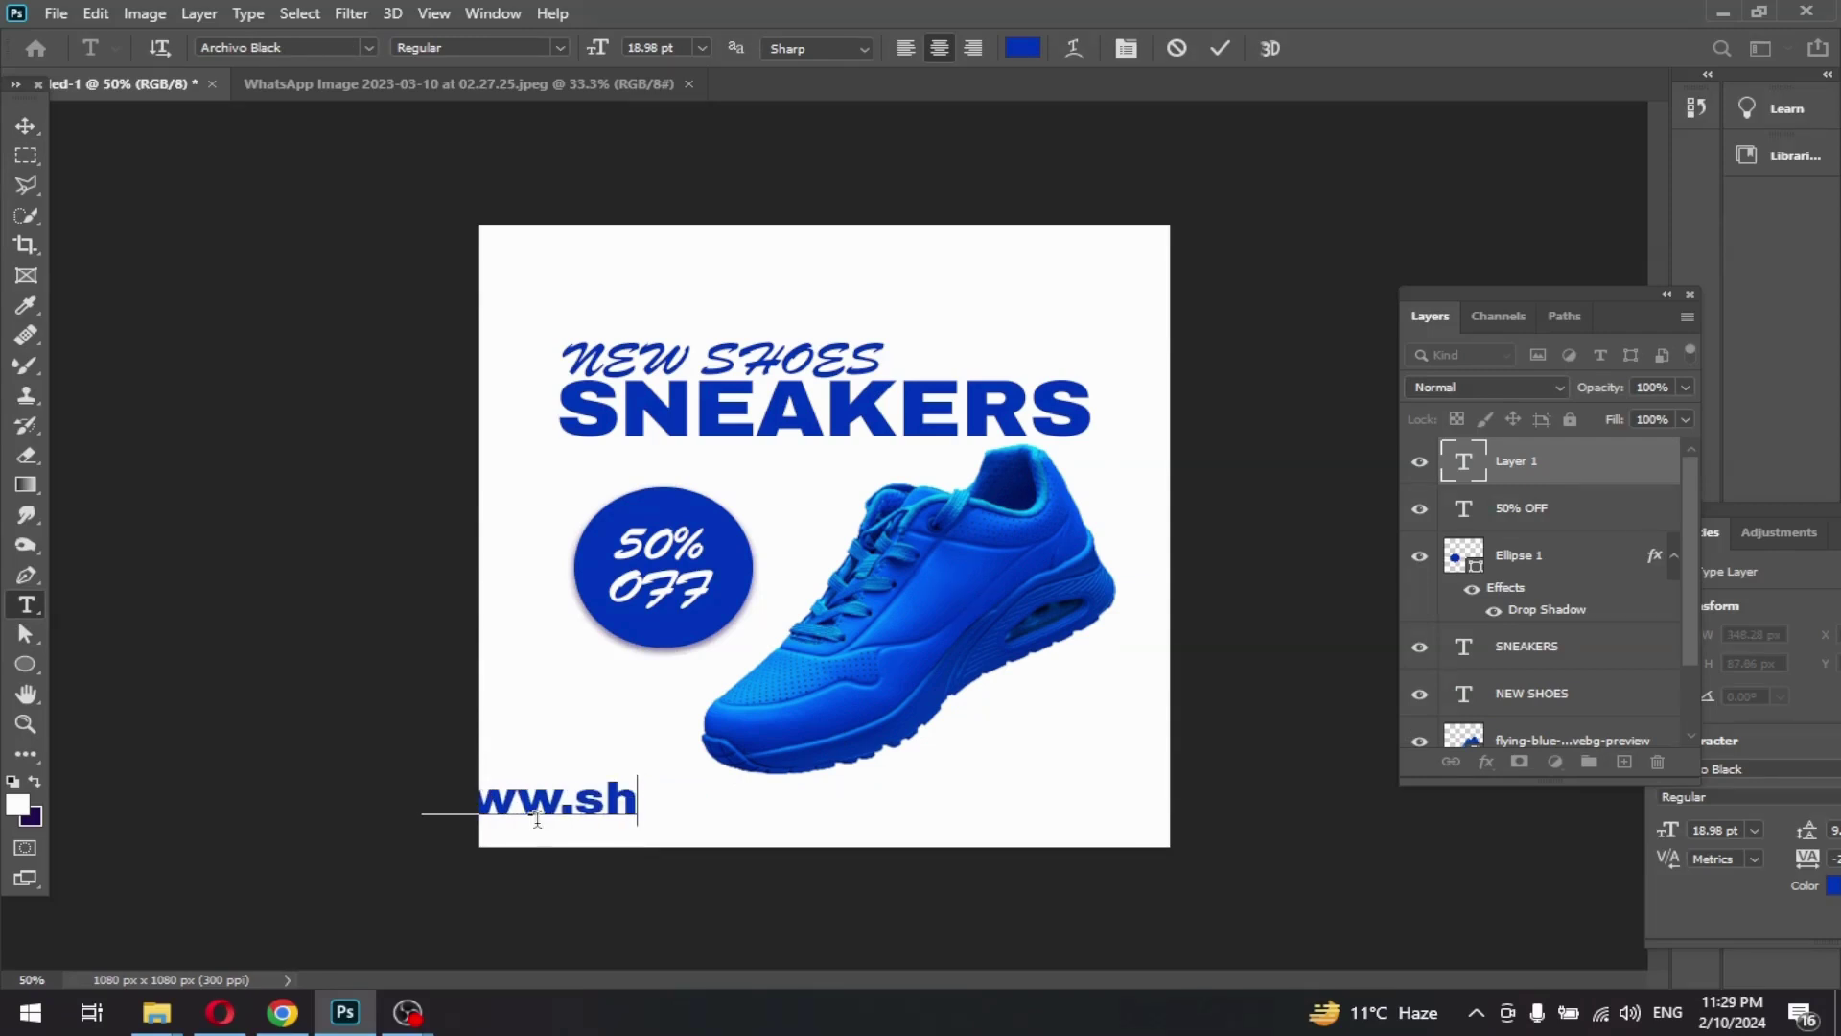
{"action": "type", "text": "oesc"}
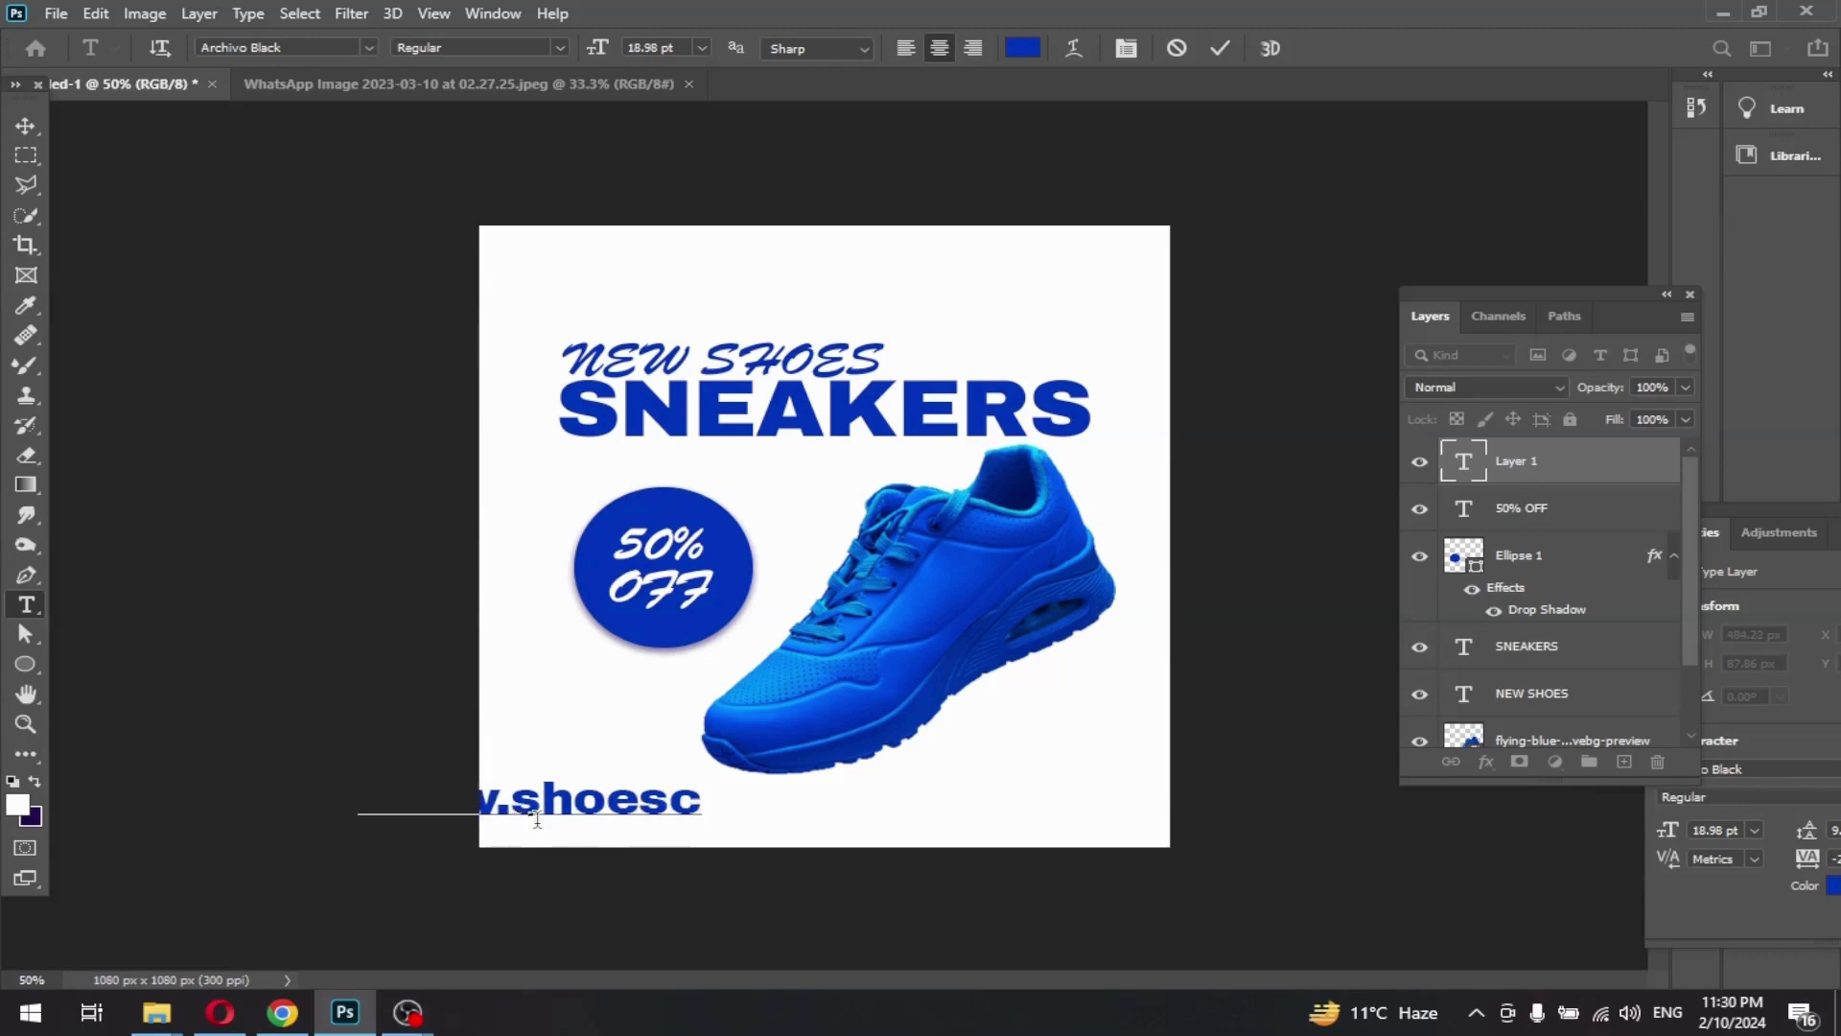
{"action": "type", "text": "om"}
{"action": "type", "text": "."}
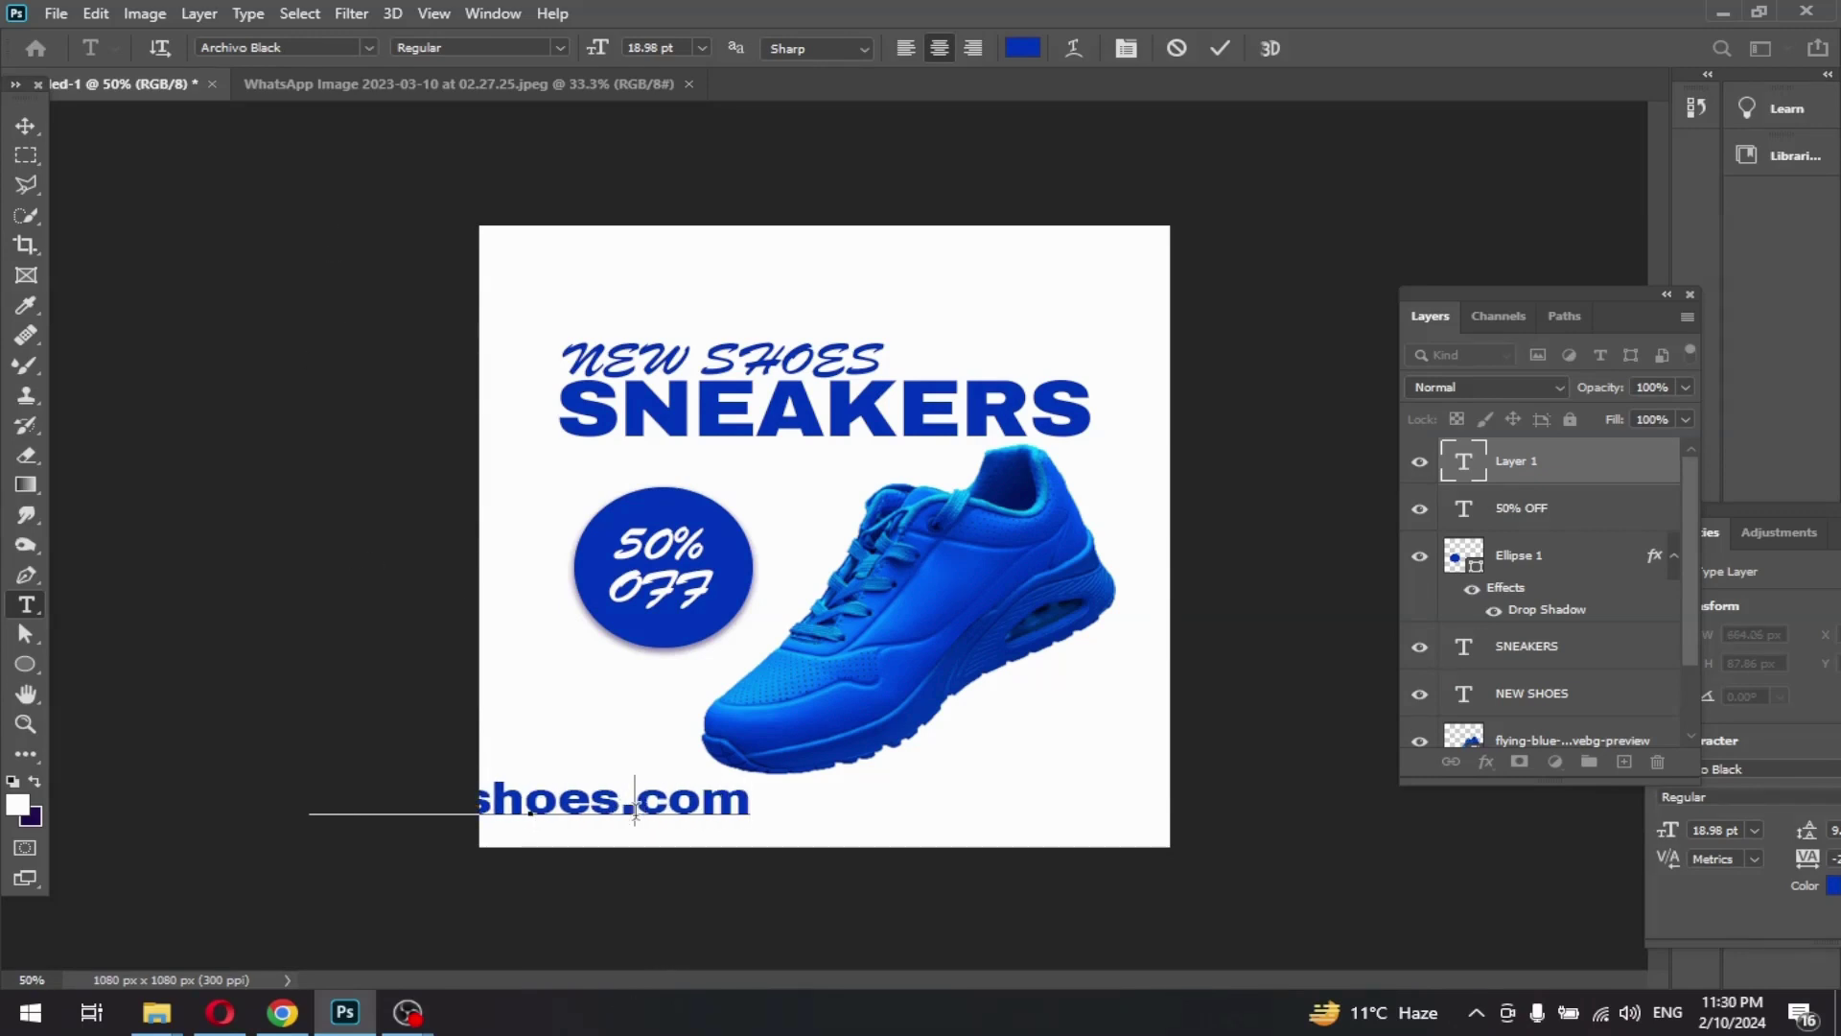
{"action": "left_click", "coordinate": [26, 124]}
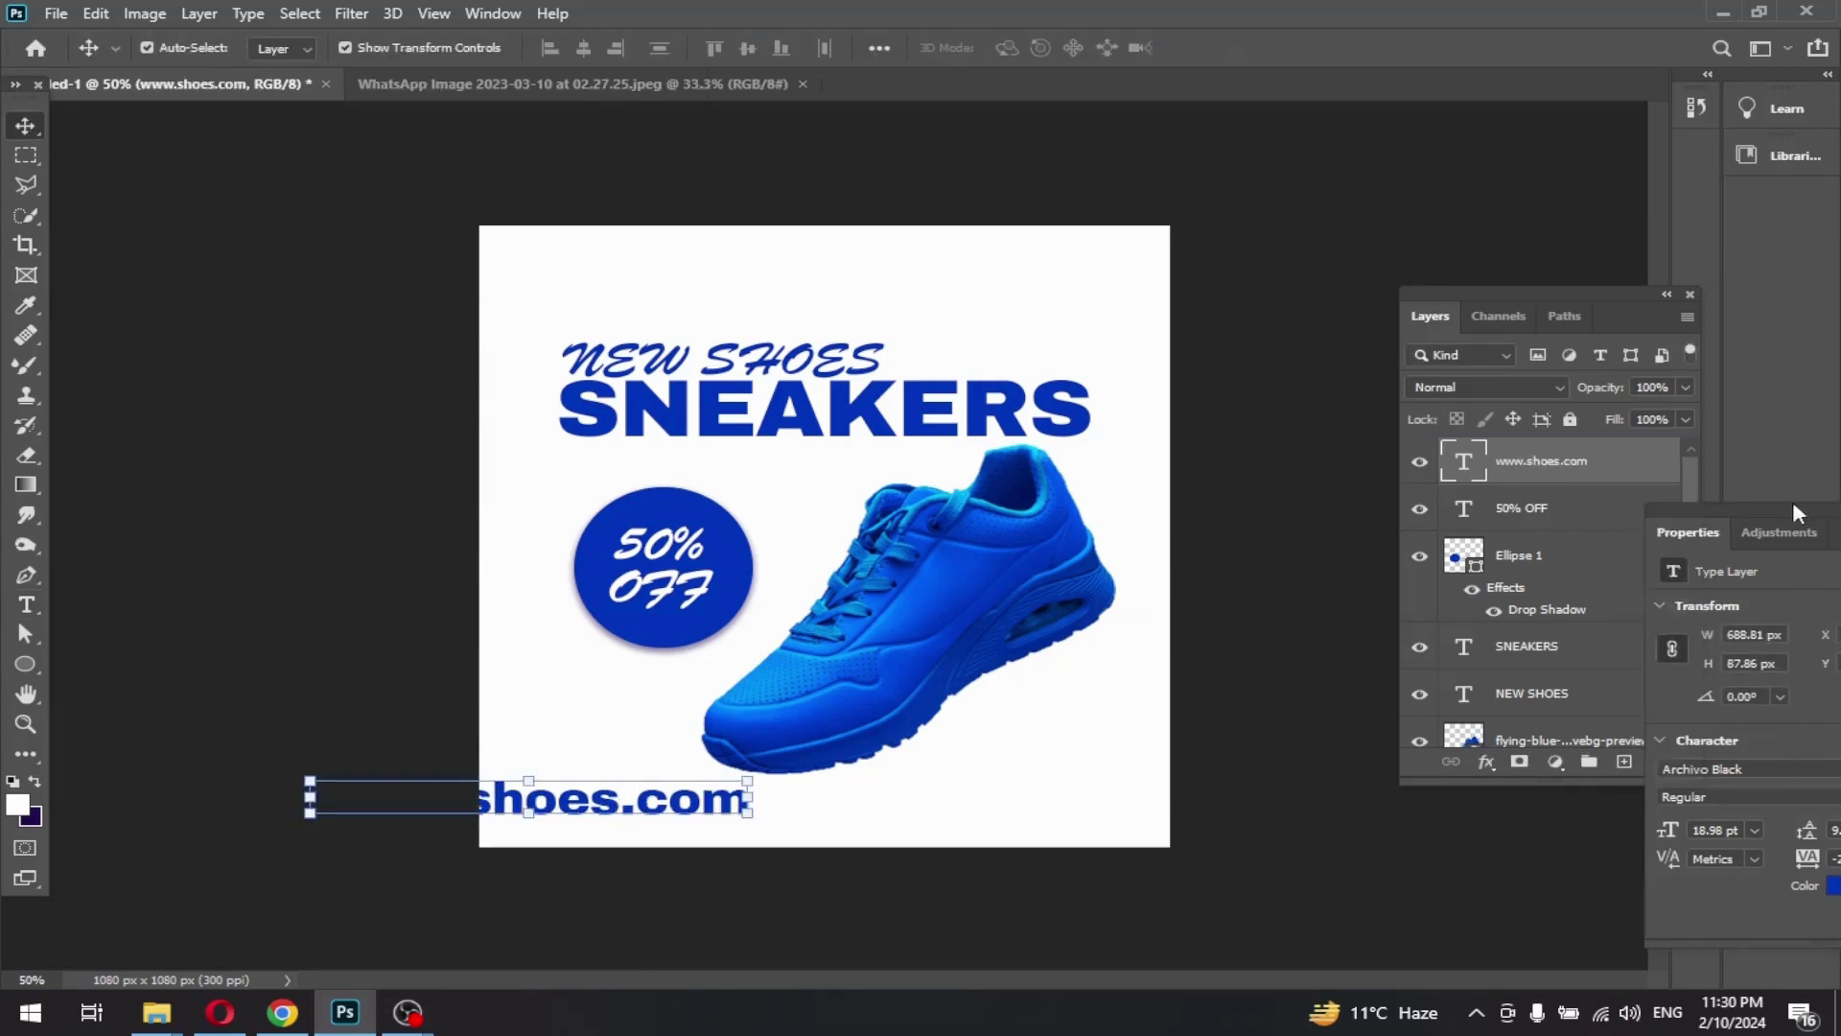
Set the URL in Arial, reduce it to 12.98 pt and centre it at the bottom
{"action": "left_click", "coordinate": [1716, 533]}
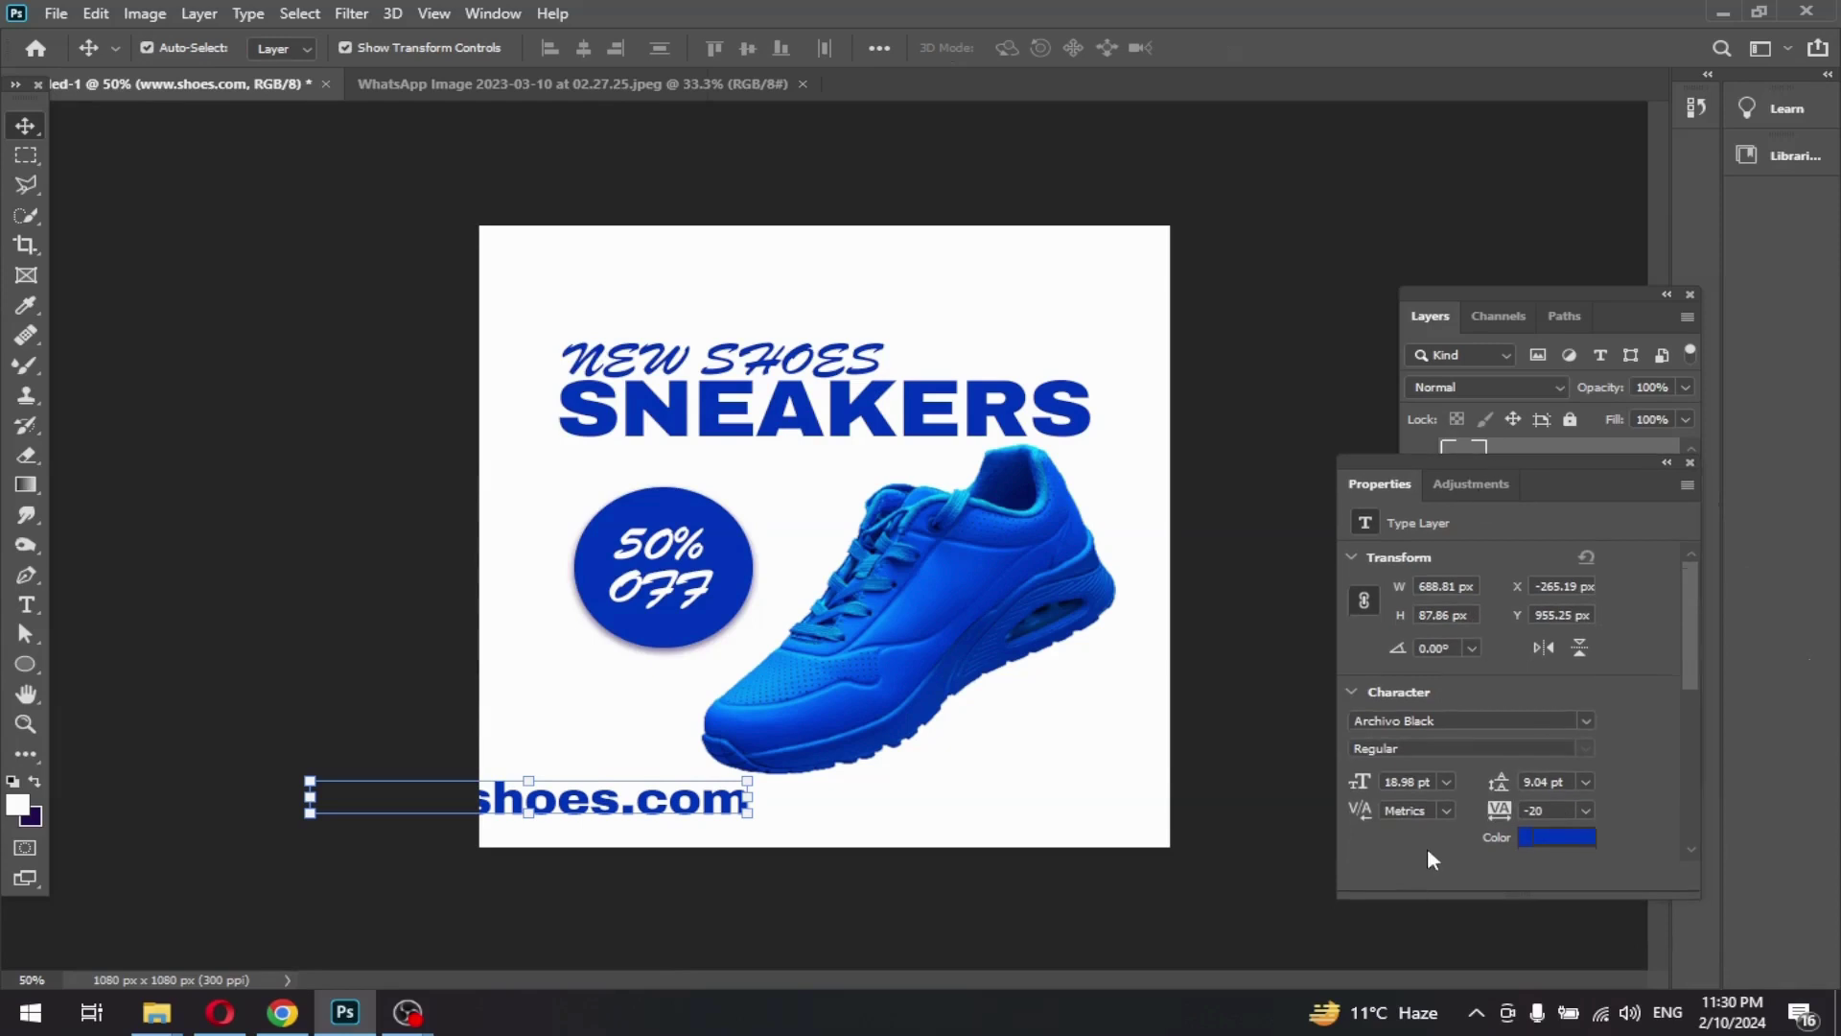
{"action": "left_click", "coordinate": [1586, 719]}
{"action": "left_click", "coordinate": [1459, 492]}
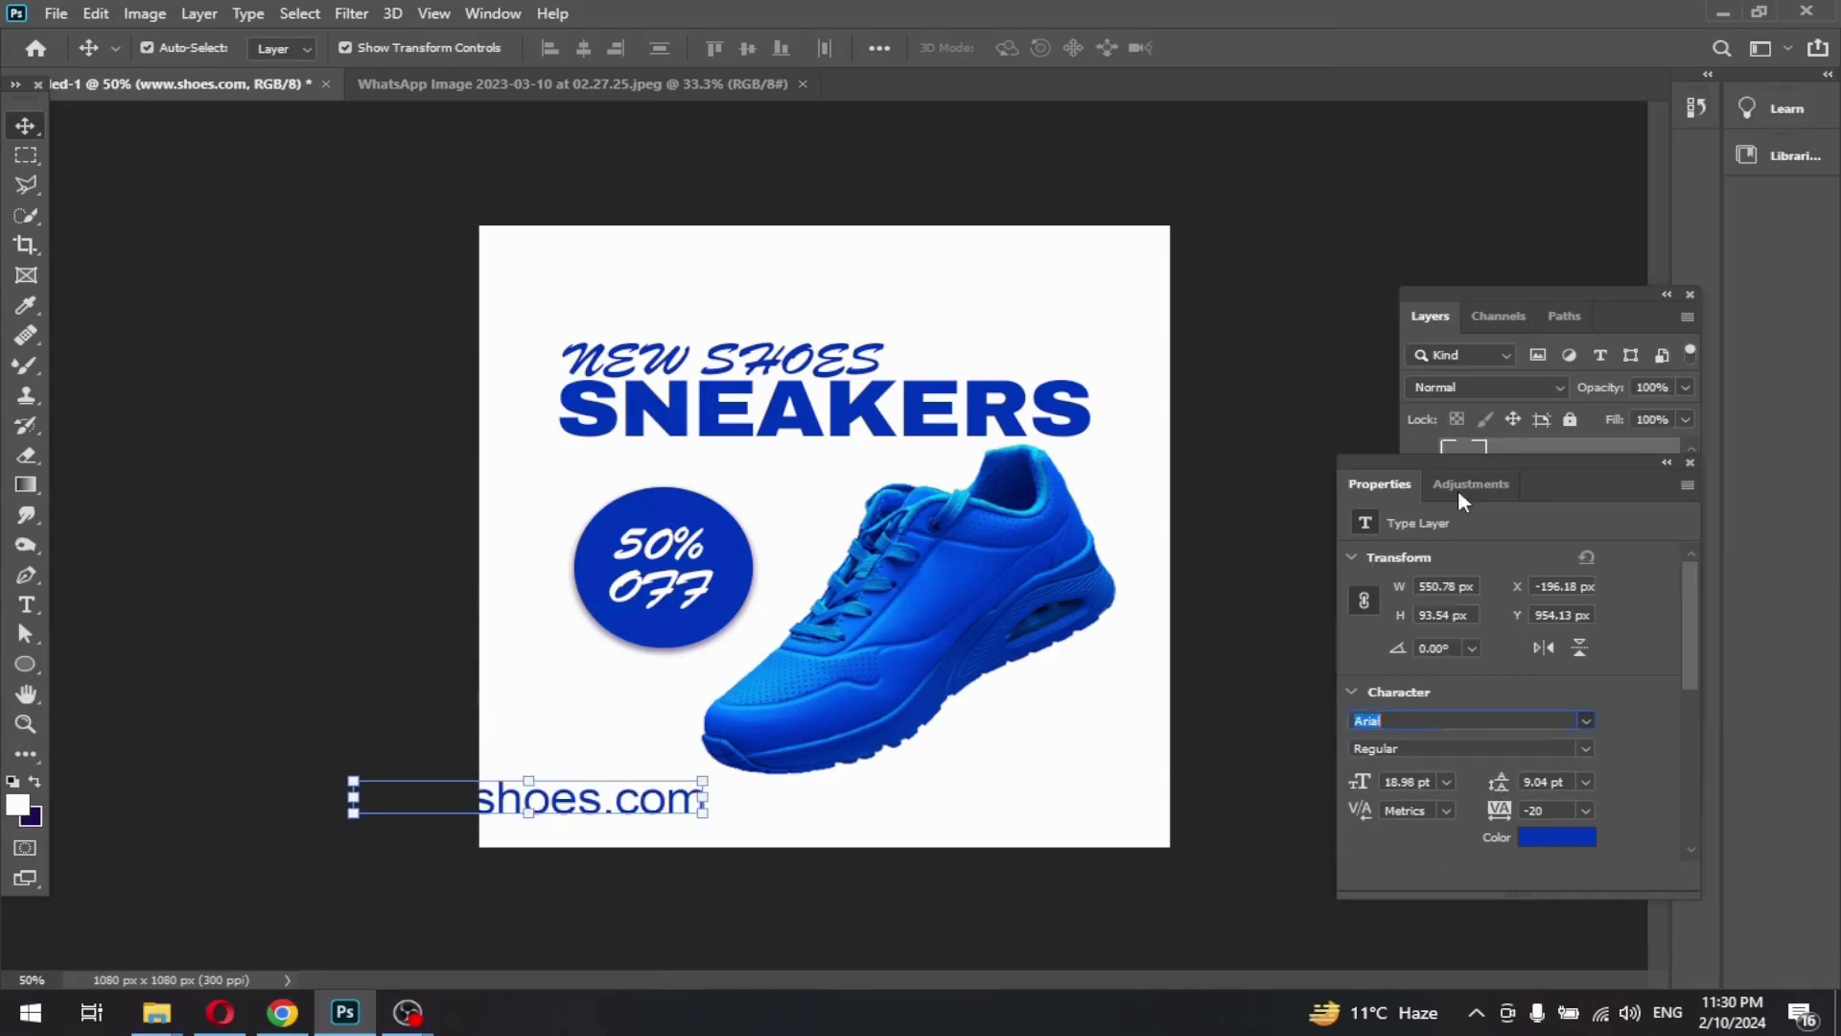
{"action": "left_click", "coordinate": [1586, 748]}
{"action": "left_click", "coordinate": [1494, 807]}
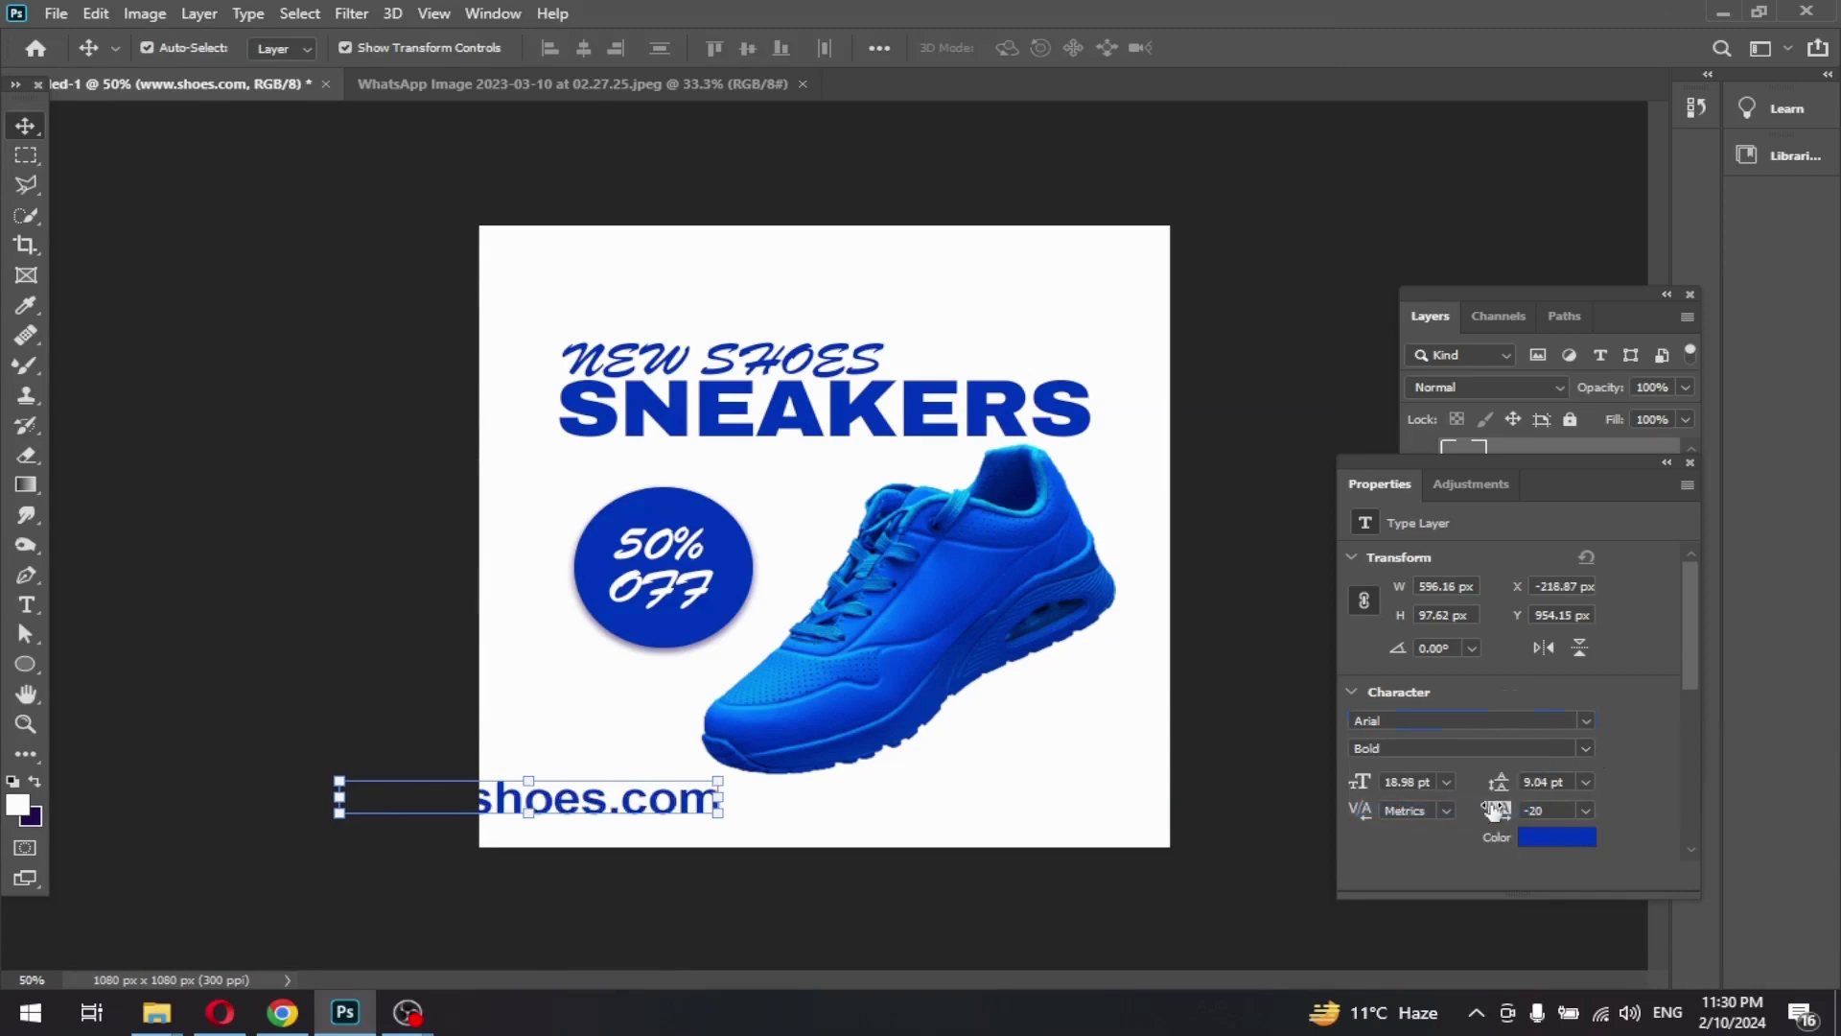
{"action": "left_click_drag", "start_coordinate": [1369, 784], "coordinate": [1348, 785]}
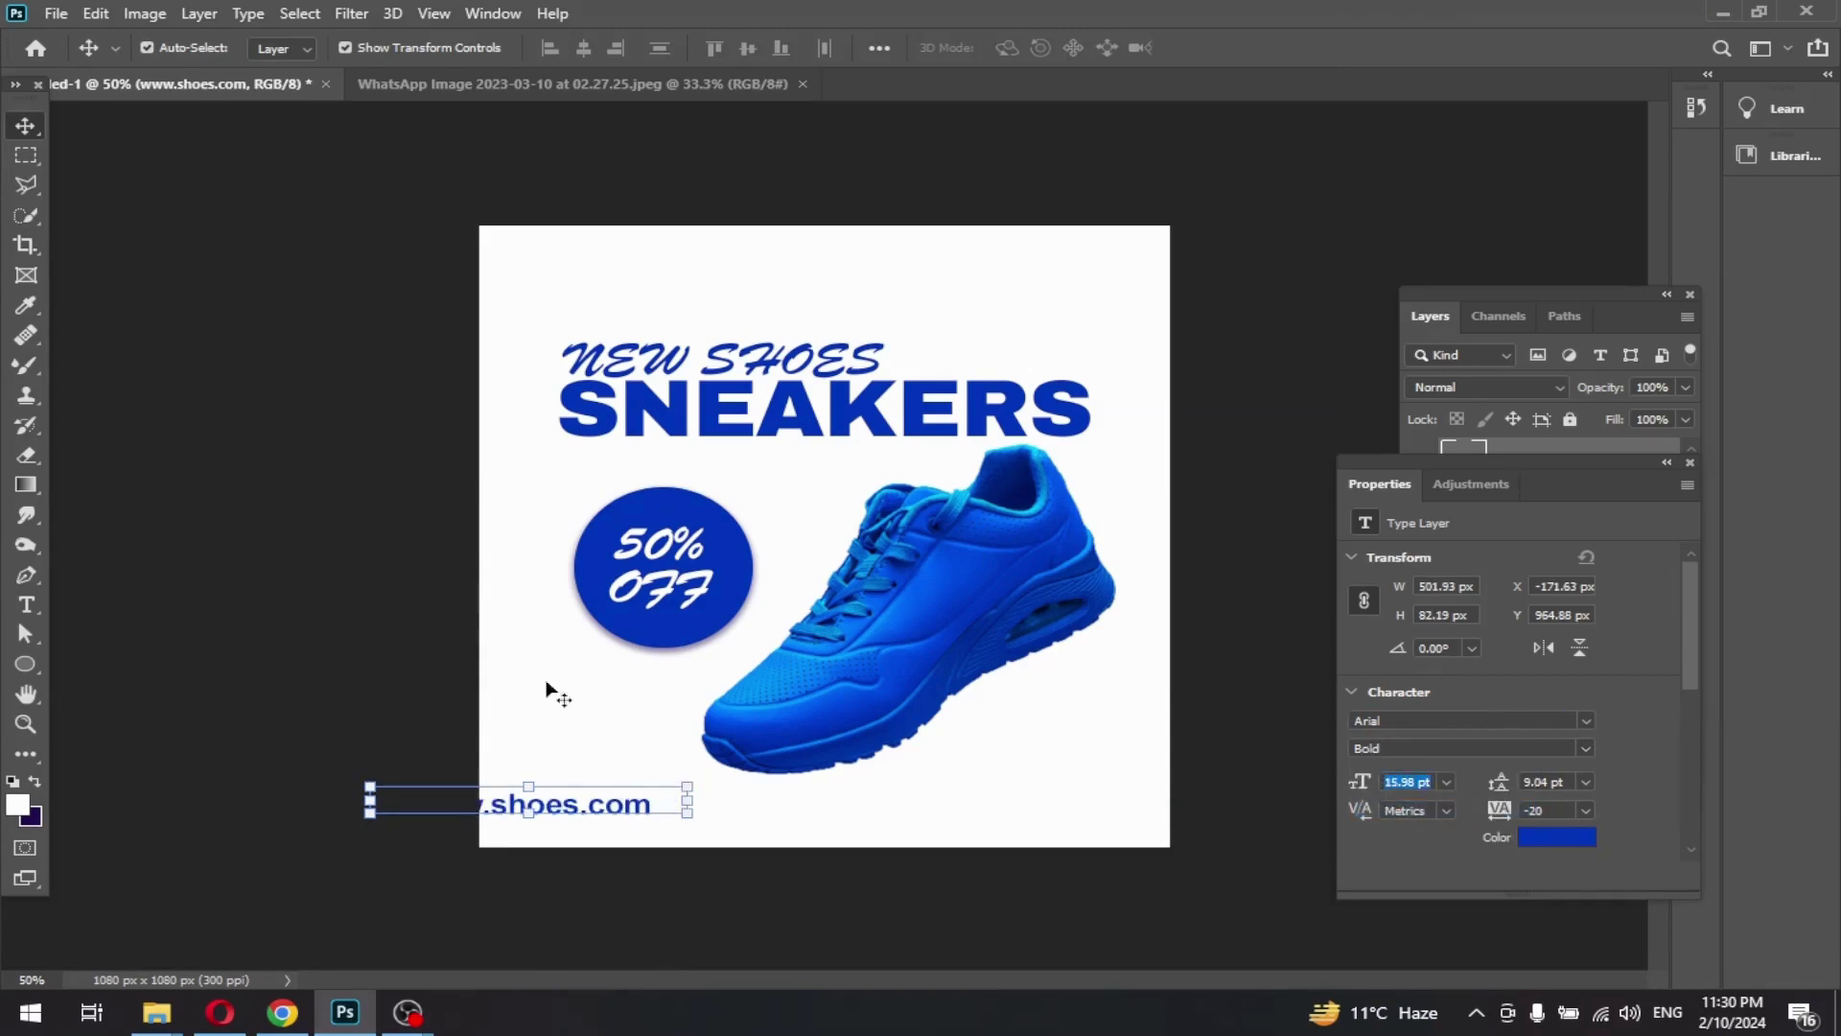
{"action": "mouse_move", "coordinate": [567, 804]}
{"action": "left_mouse_down"}
{"action": "mouse_move", "coordinate": [882, 816]}
{"action": "mouse_move", "coordinate": [856, 815]}
{"action": "left_mouse_up"}
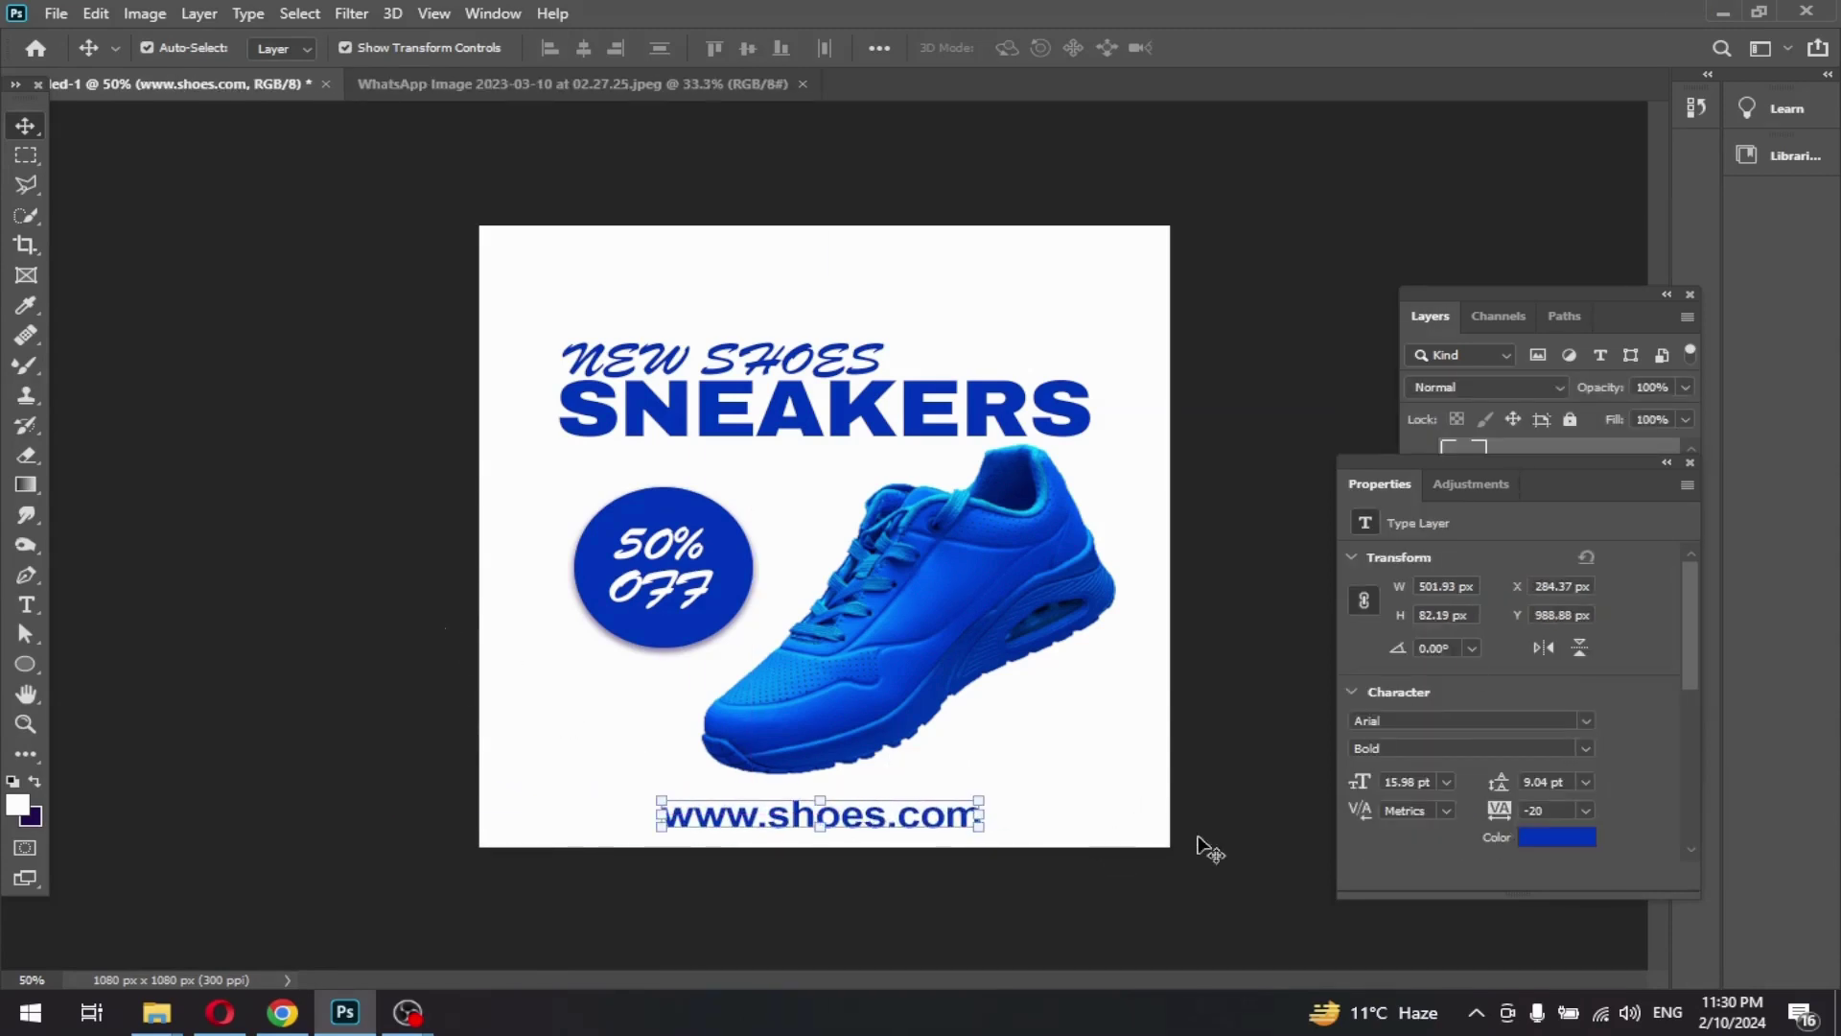
{"action": "left_click_drag", "start_coordinate": [1367, 788], "coordinate": [1363, 788]}
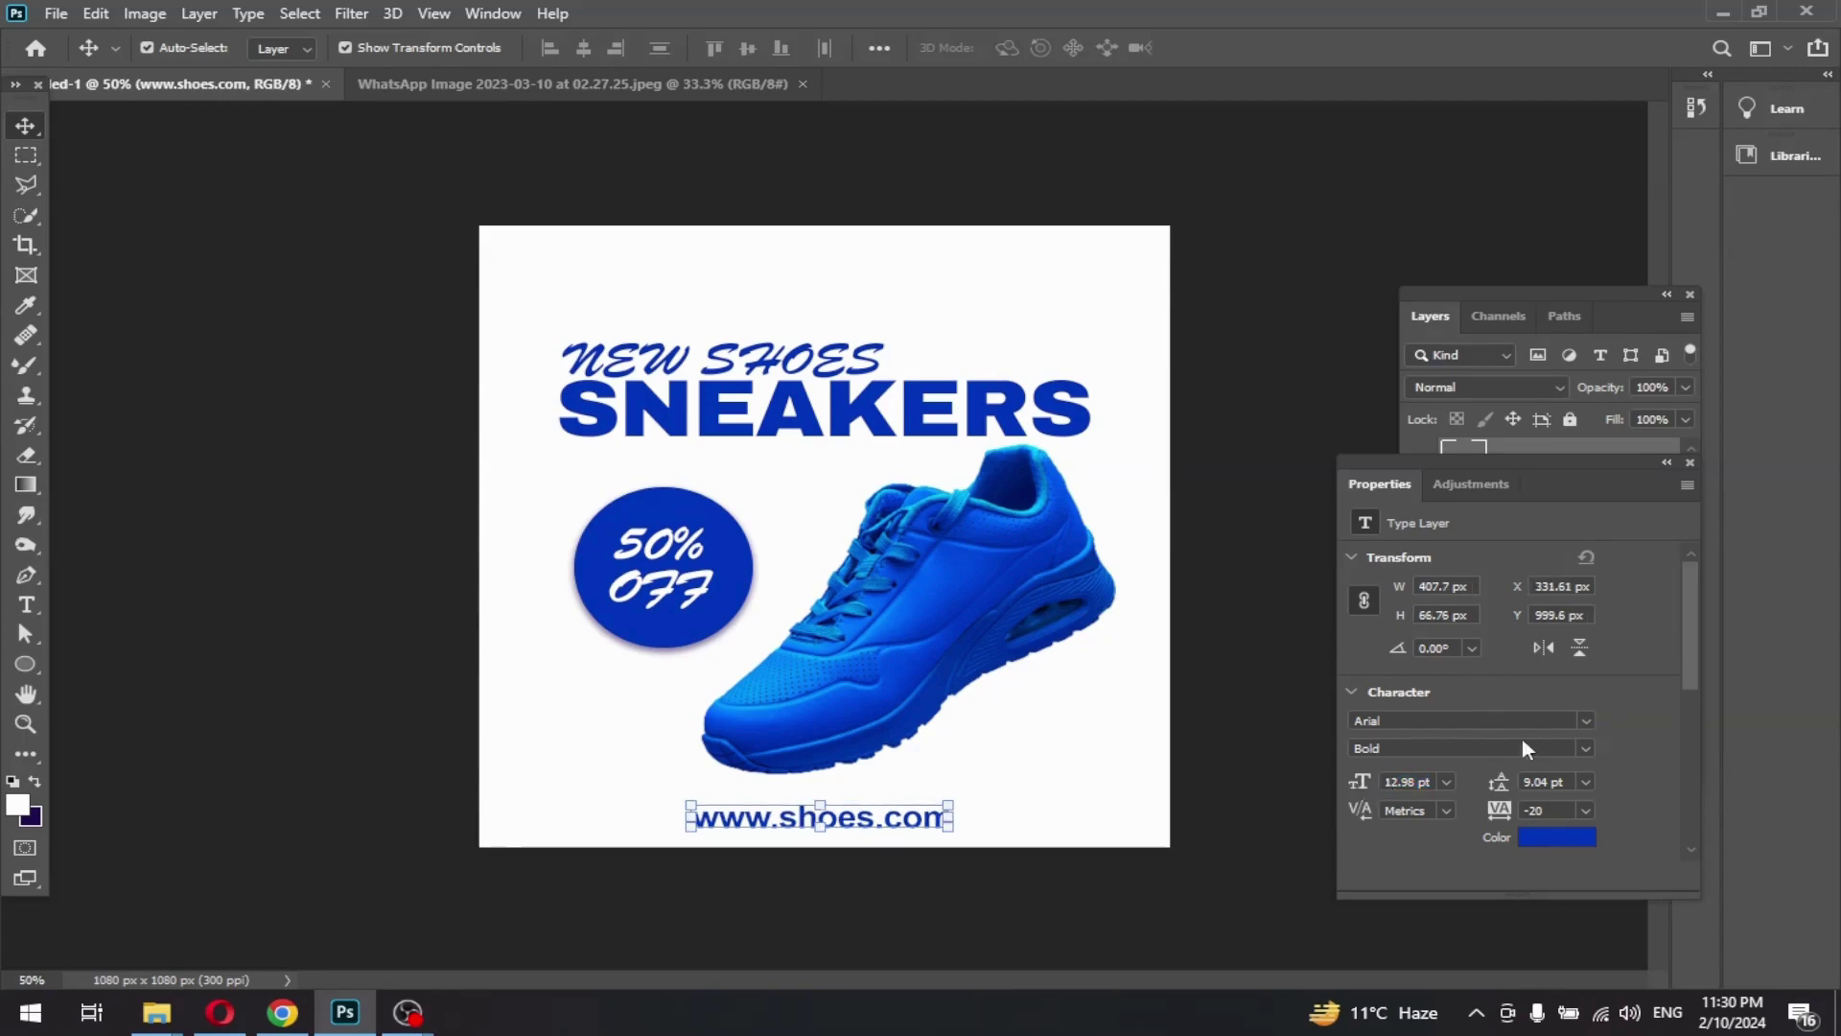
Switch the URL's font style from Bold to Italic
{"action": "left_click", "coordinate": [1584, 748]}
{"action": "left_click", "coordinate": [1381, 806]}
{"action": "left_click", "coordinate": [1585, 748]}
{"action": "left_click", "coordinate": [1381, 784]}
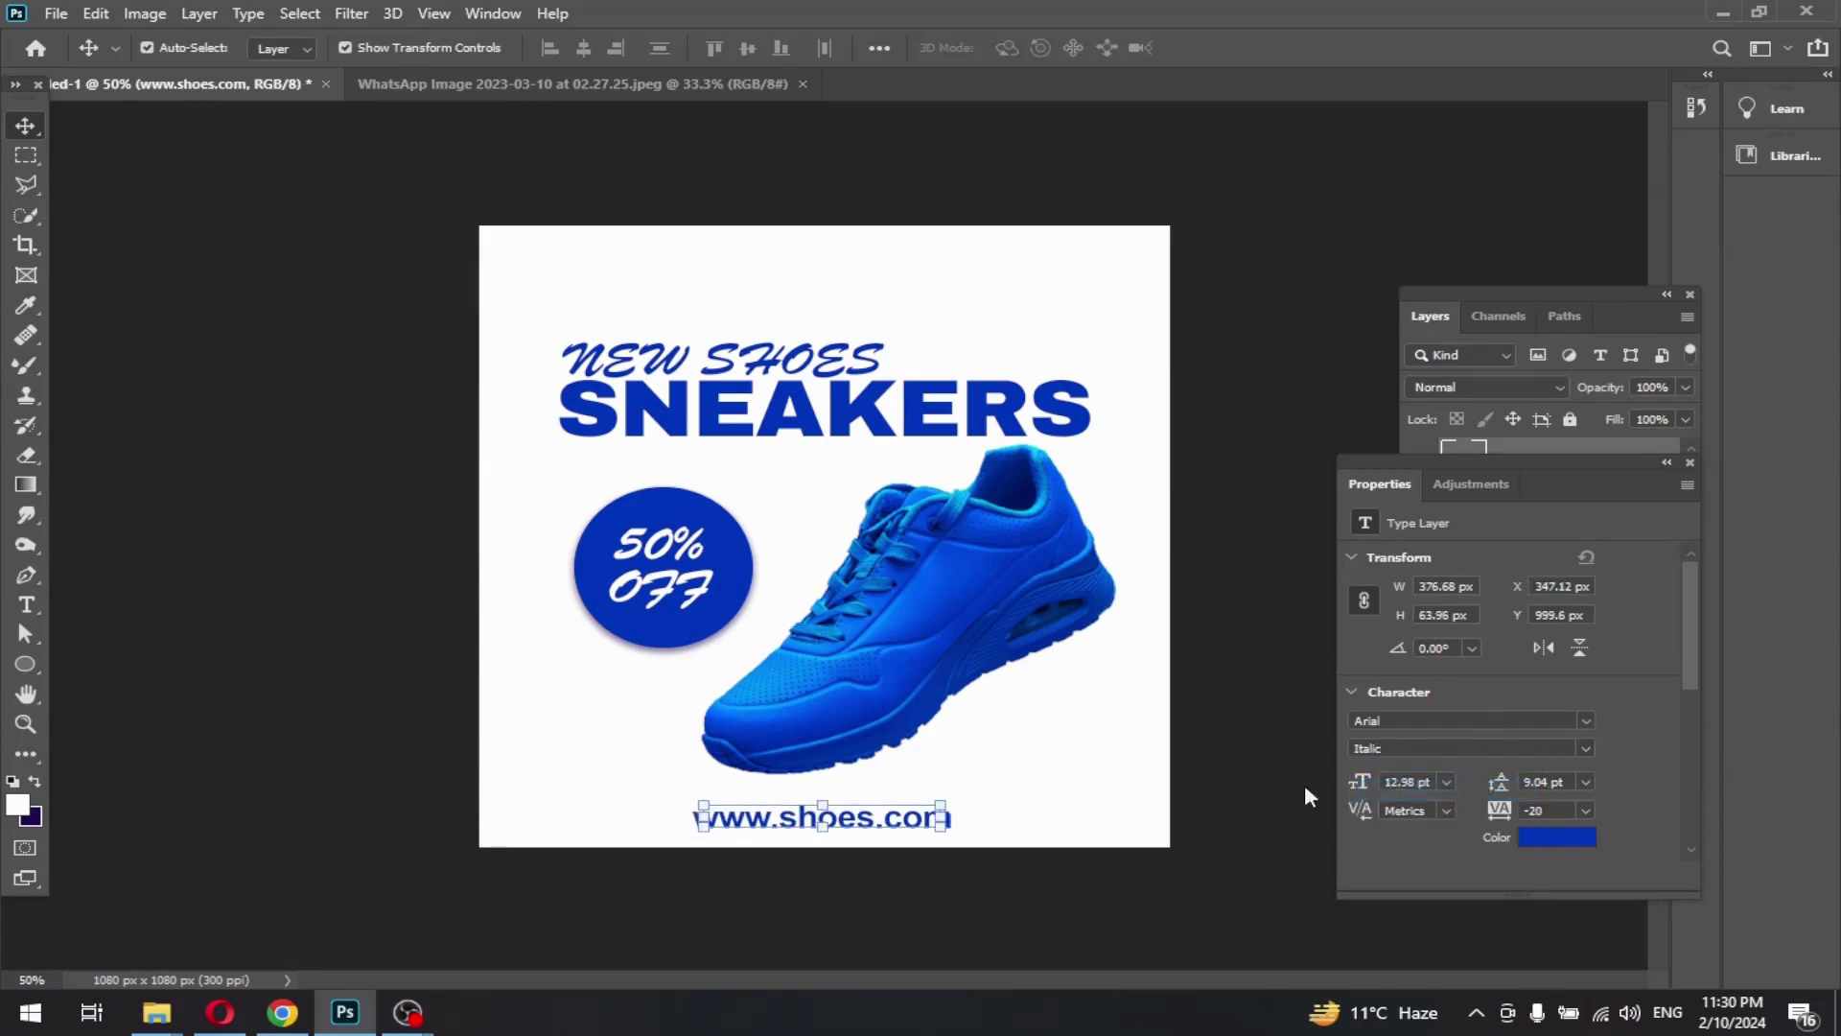
{"action": "left_click", "coordinate": [1251, 848]}
Draw a blue ellipse and push it into the bottom-left corner as a quarter-circle
{"action": "left_click", "coordinate": [25, 663]}
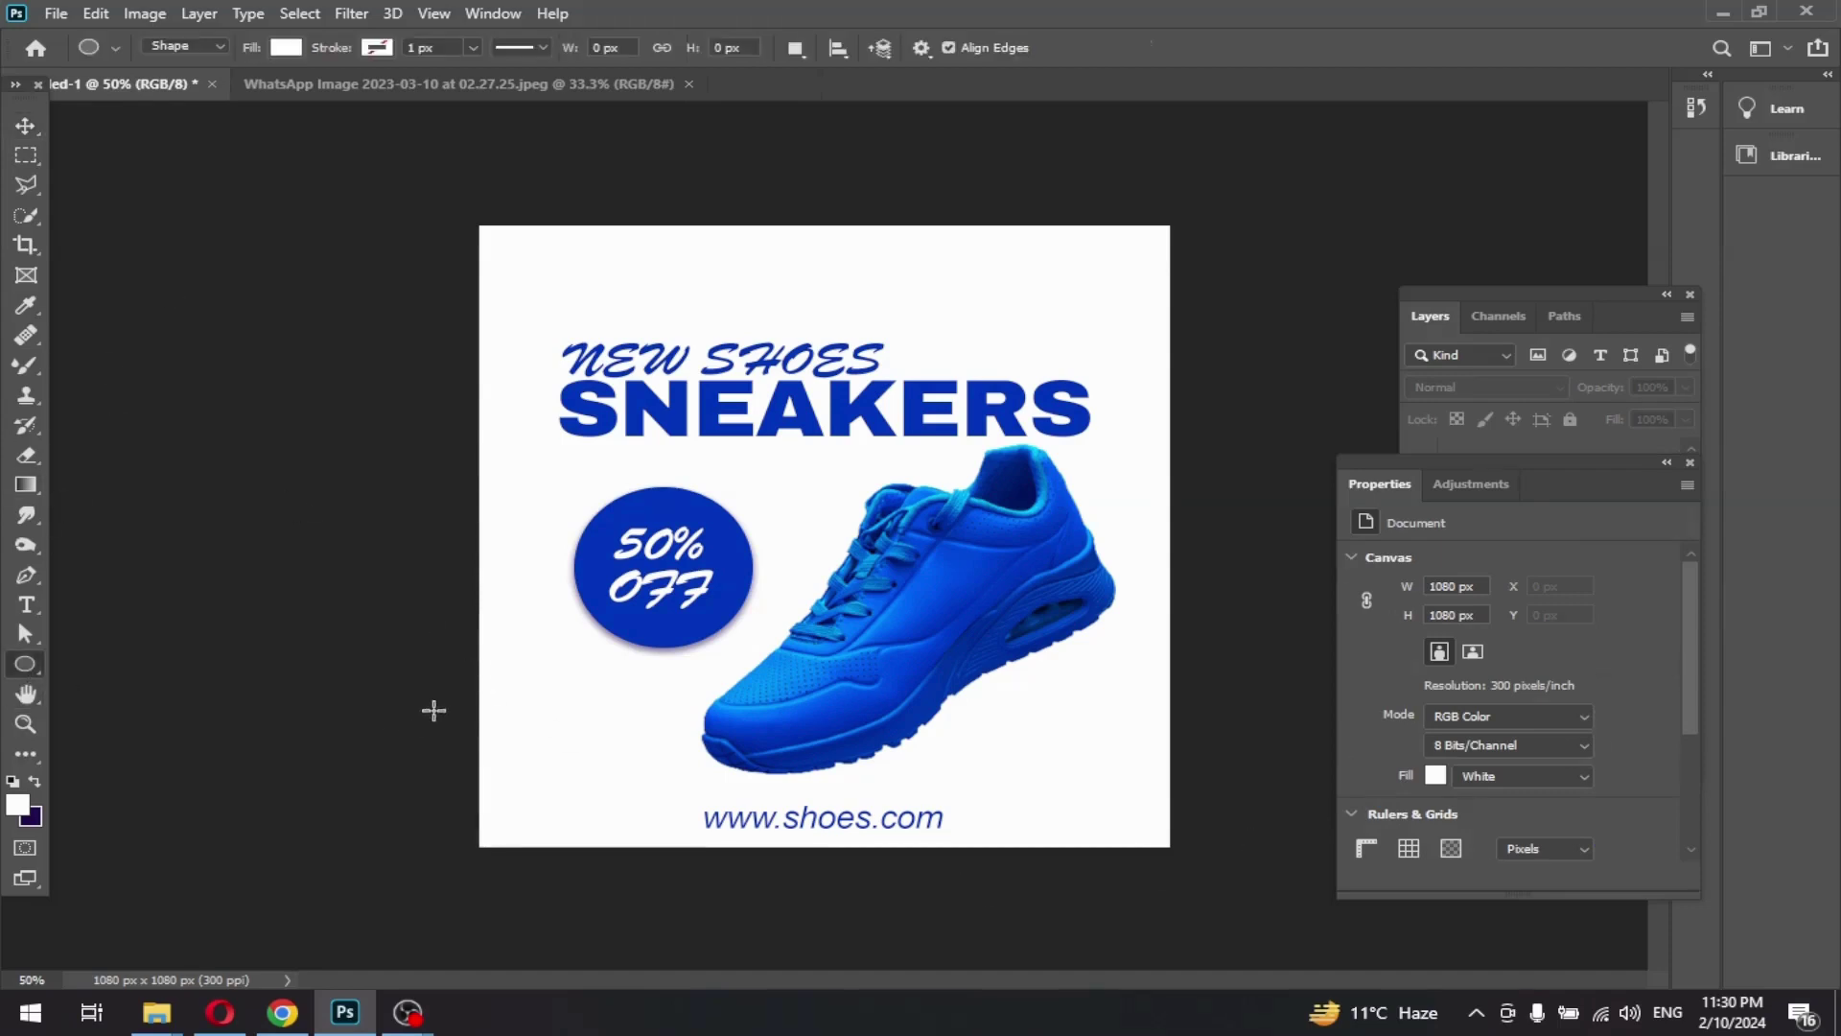
{"action": "left_click_drag", "start_coordinate": [422, 689], "coordinate": [625, 852]}
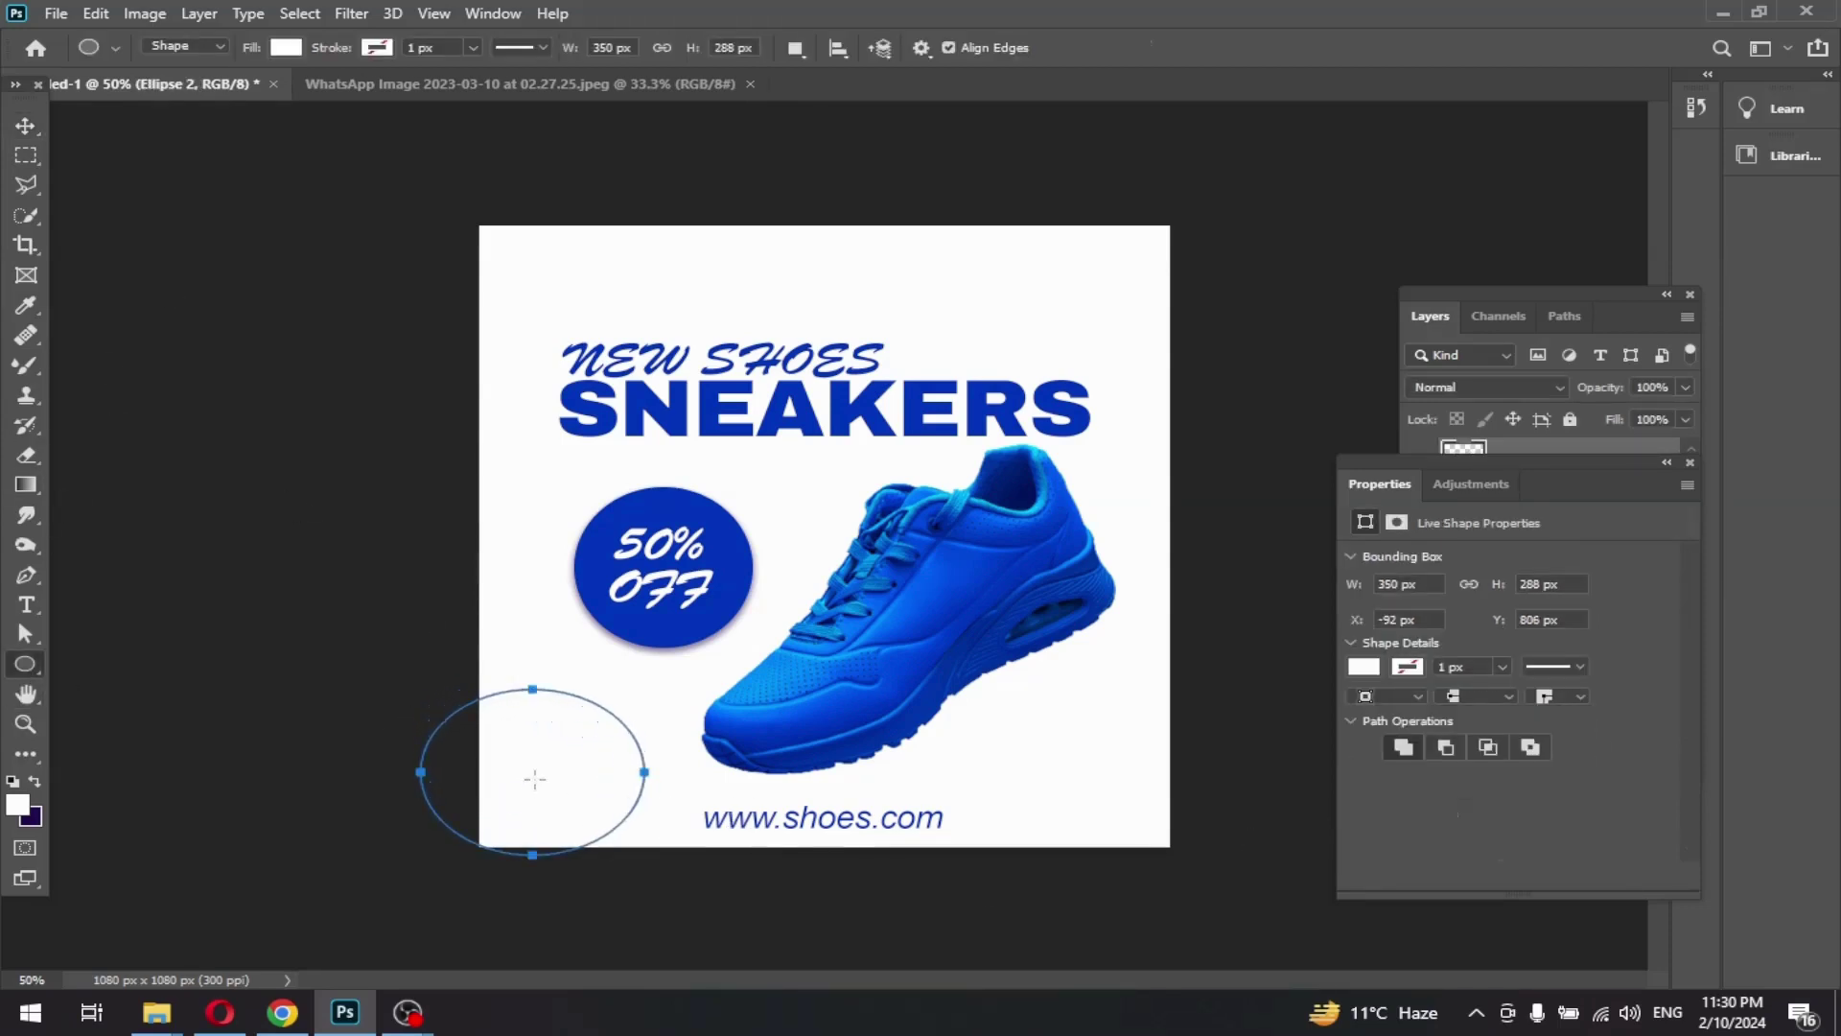
{"action": "left_click", "coordinate": [1365, 667]}
{"action": "left_click", "coordinate": [1367, 720]}
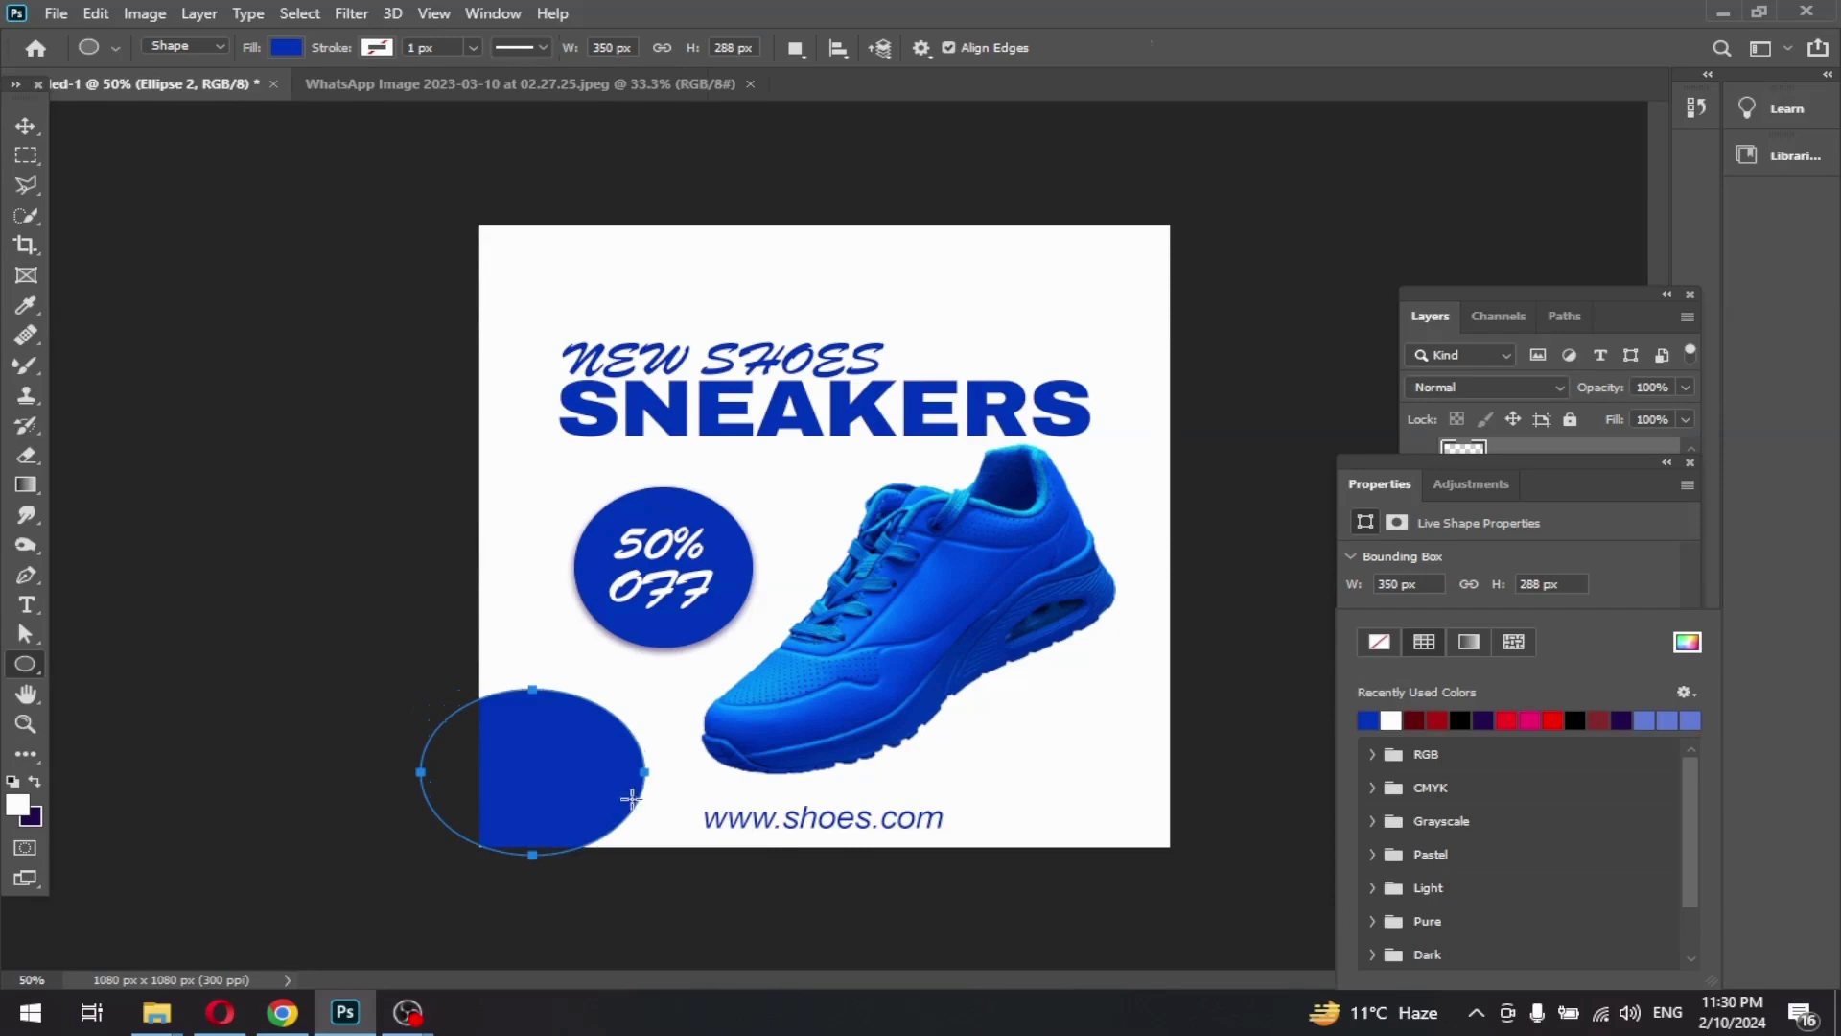
{"action": "left_click", "coordinate": [26, 125]}
{"action": "mouse_move", "coordinate": [572, 745]}
{"action": "left_mouse_down"}
{"action": "mouse_move", "coordinate": [517, 830]}
{"action": "mouse_move", "coordinate": [1224, 198]}
{"action": "mouse_move", "coordinate": [1195, 201]}
{"action": "left_mouse_up"}
Copy the ellipse into the top-right corner and shift the headline, badge and shoe slightly left
{"action": "mouse_move", "coordinate": [537, 295]}
{"action": "left_mouse_down"}
{"action": "mouse_move", "coordinate": [998, 834]}
{"action": "mouse_move", "coordinate": [1052, 754]}
{"action": "left_mouse_up"}
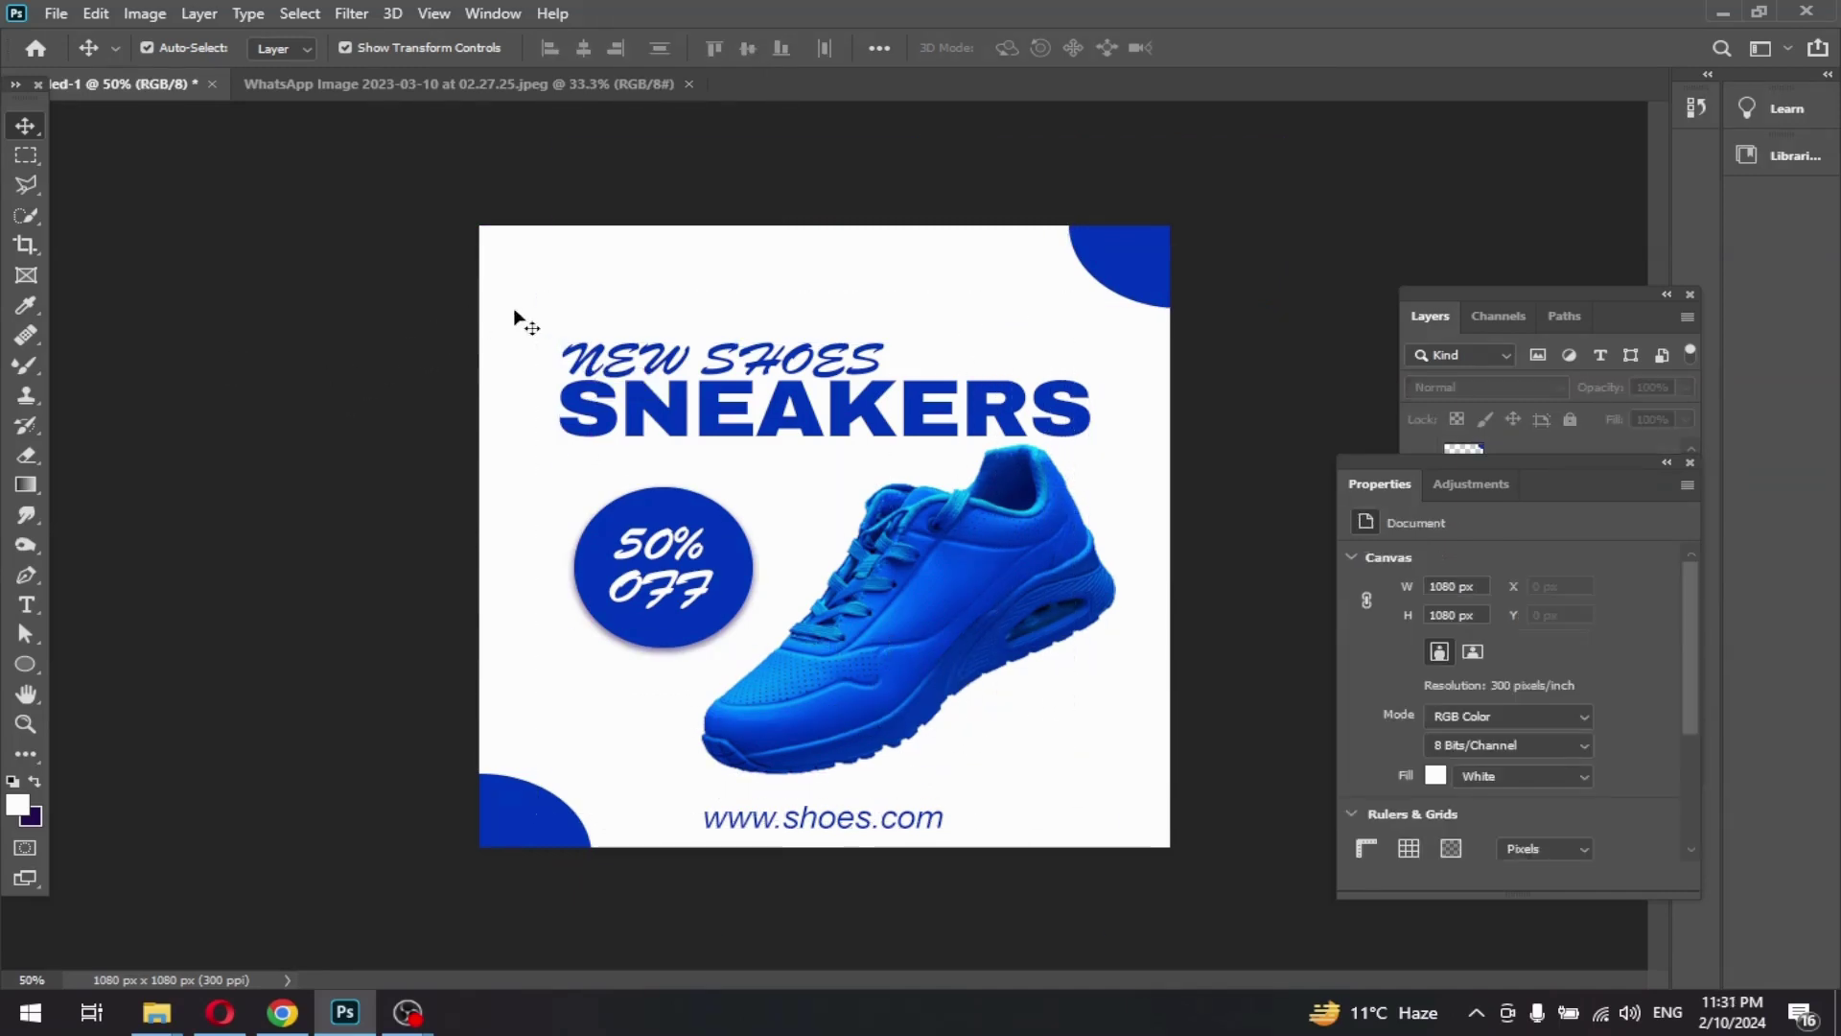
{"action": "mouse_move", "coordinate": [513, 317]}
{"action": "left_mouse_down"}
{"action": "mouse_move", "coordinate": [838, 660]}
{"action": "mouse_move", "coordinate": [873, 664]}
{"action": "left_mouse_up"}
{"action": "left_click", "coordinate": [297, 595]}
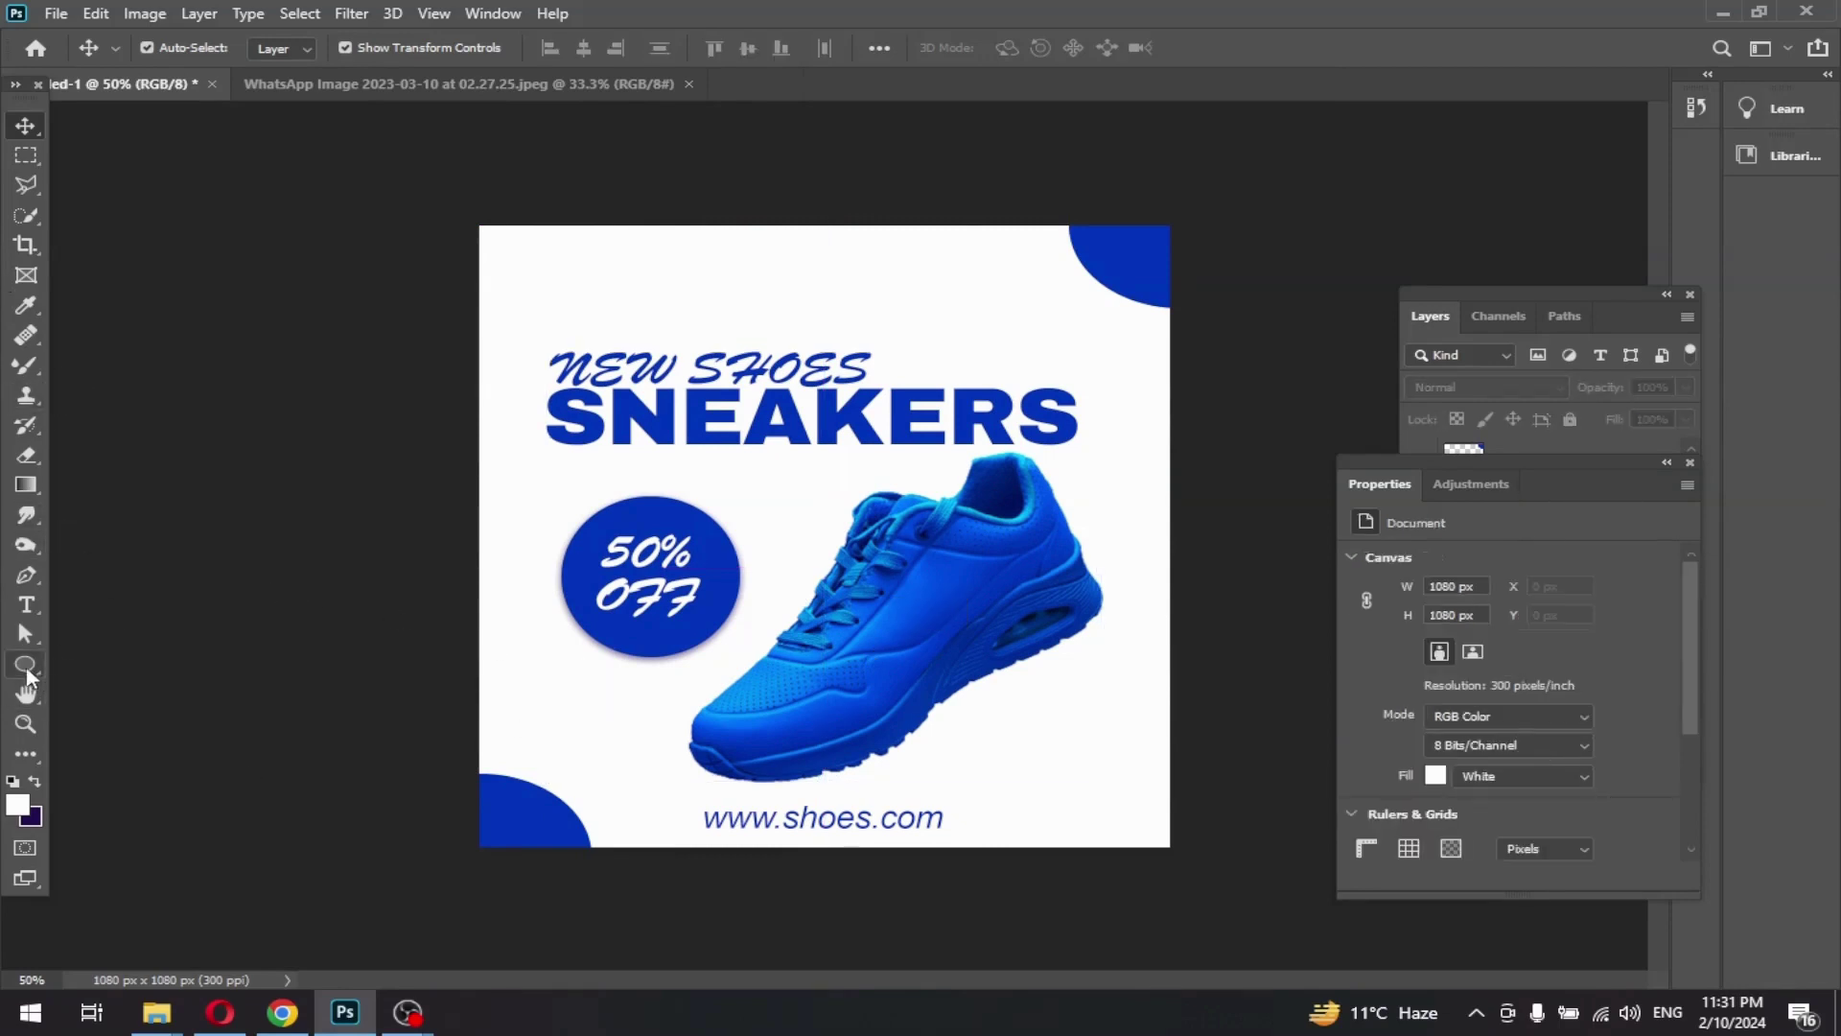
Add a 'your logo' text layer and move it to the poster's top-left
{"action": "left_click", "coordinate": [27, 605]}
{"action": "left_click", "coordinate": [532, 695]}
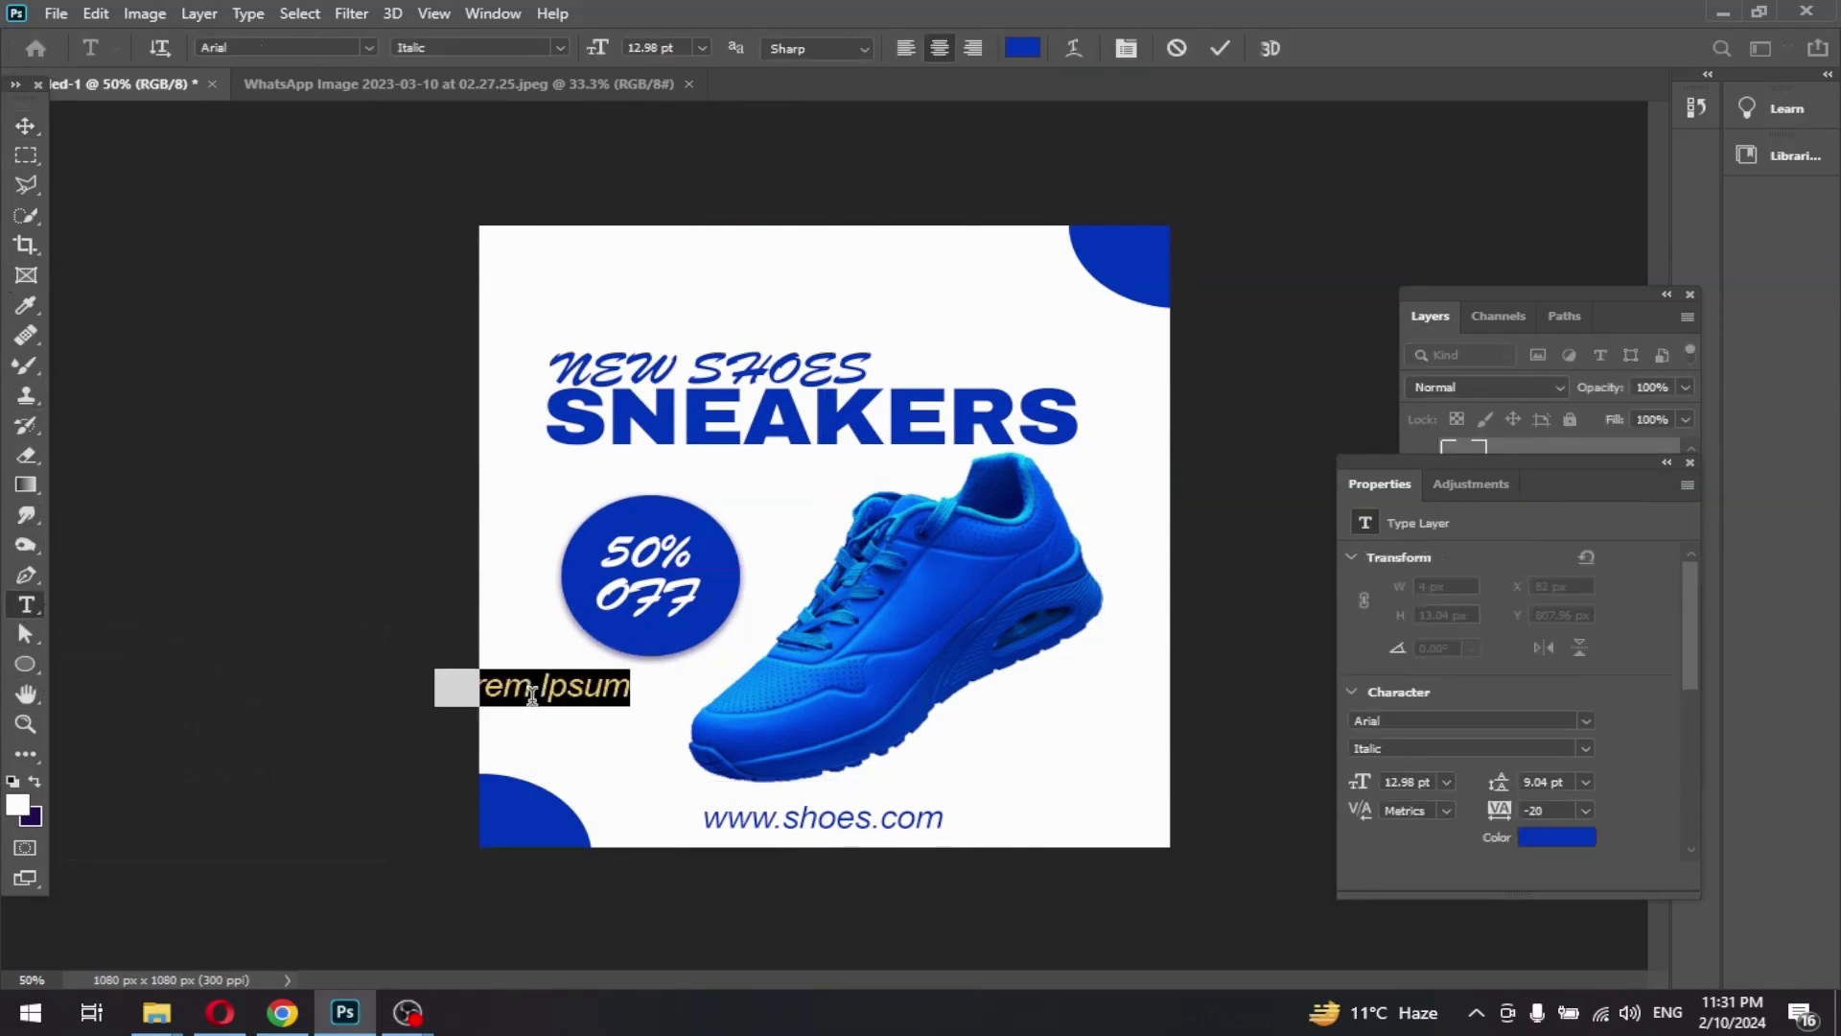
{"action": "key", "text": "BackSpace"}
{"action": "type", "text": "our.logo"}
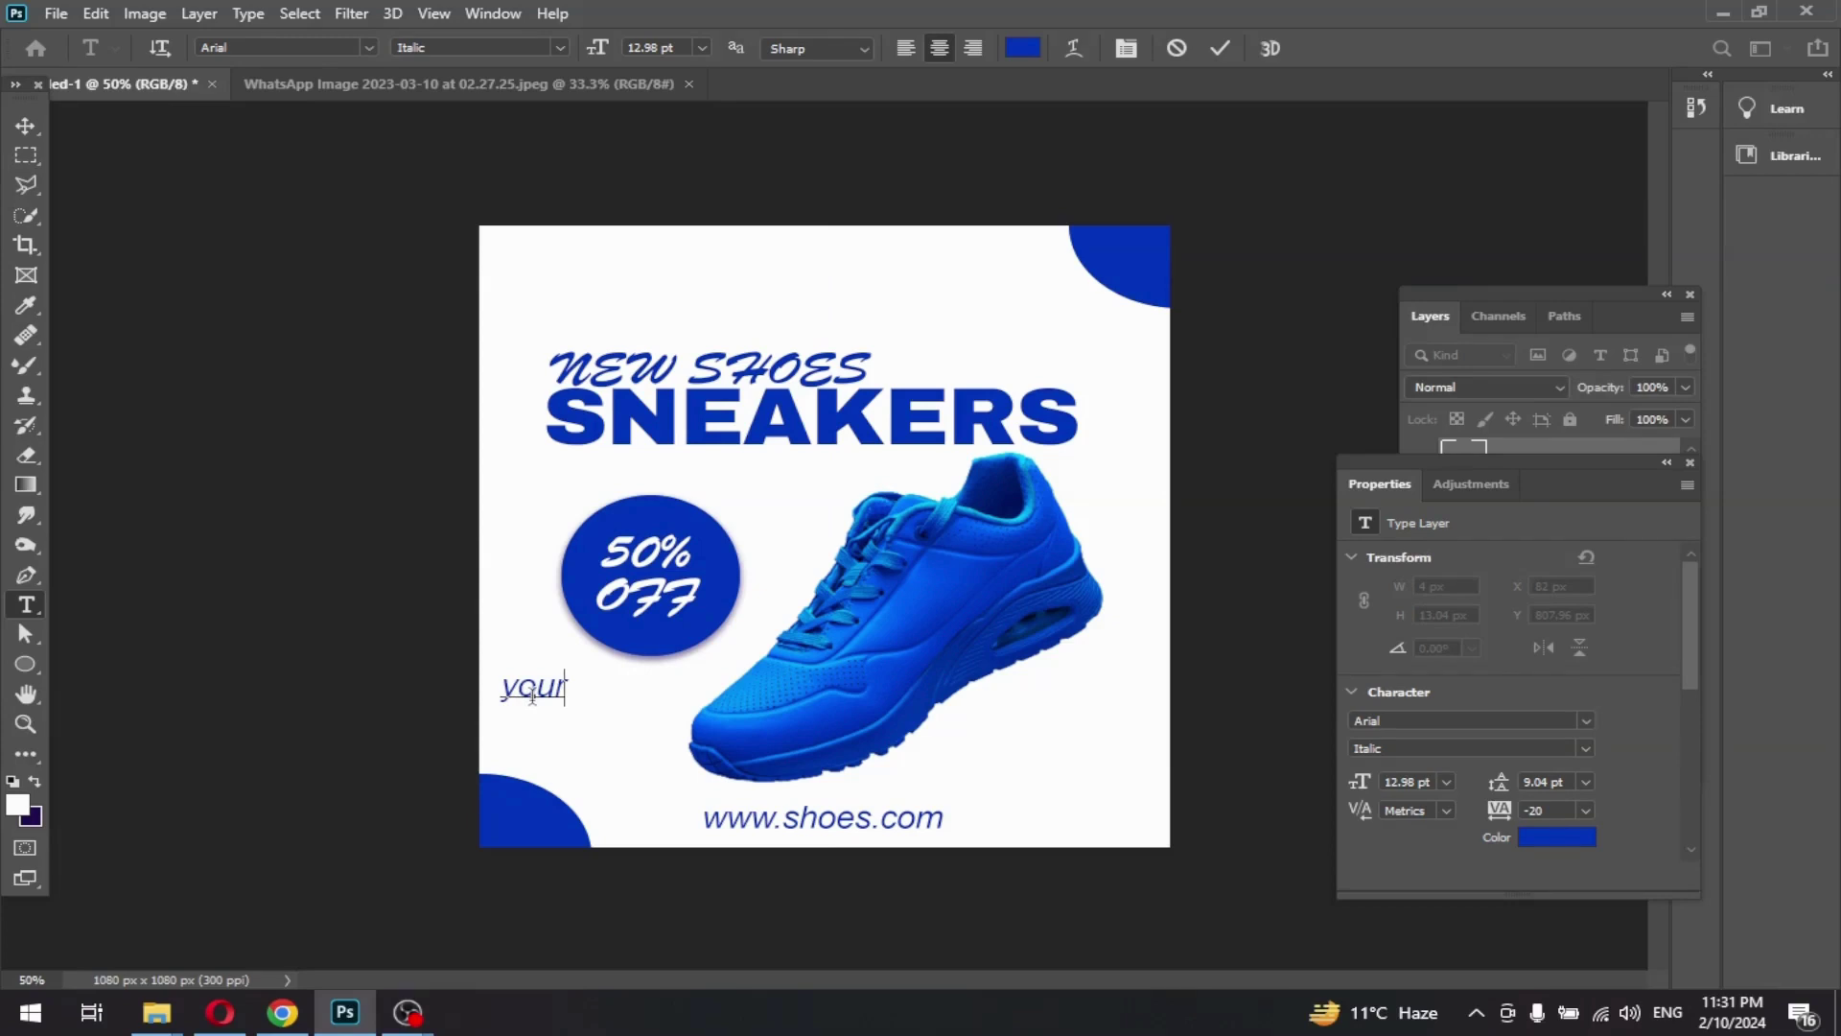
{"action": "left_click", "coordinate": [35, 130]}
{"action": "left_click_drag", "start_coordinate": [579, 694], "coordinate": [658, 316]}
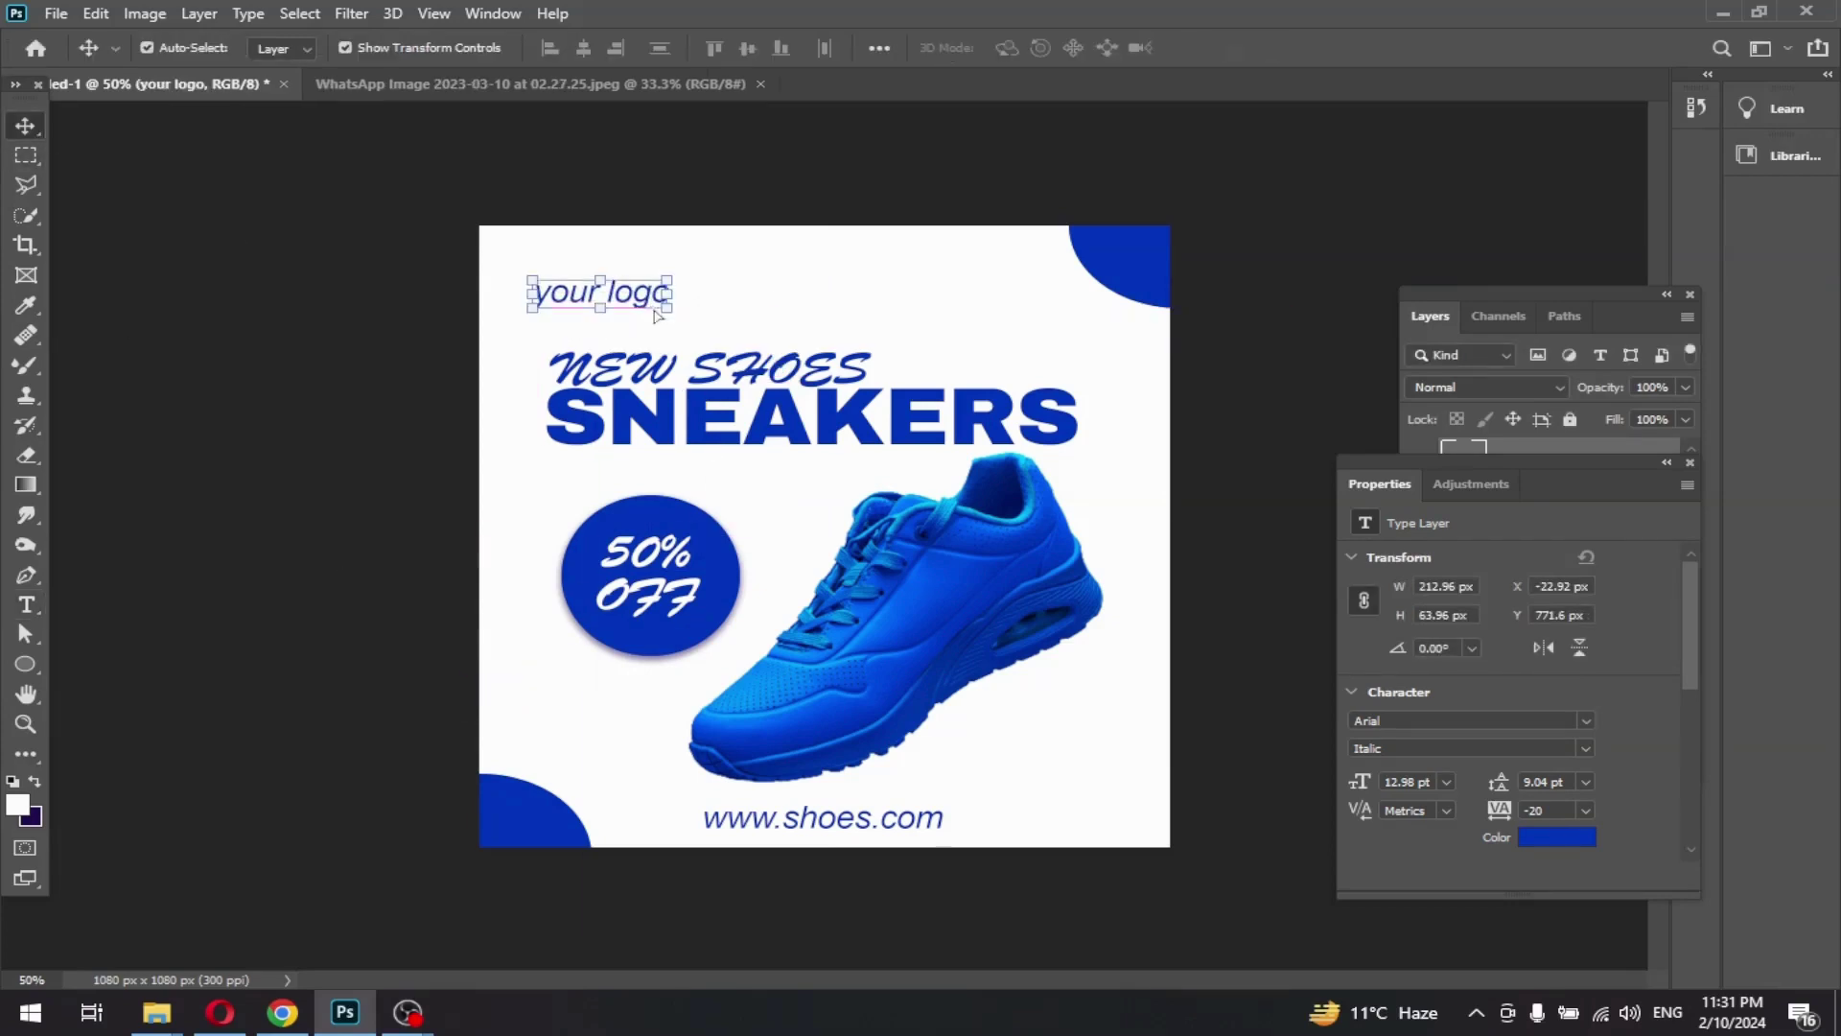
Nudge the headline down 10 px and shift 'your logo' slightly right
{"action": "left_click", "coordinate": [717, 428]}
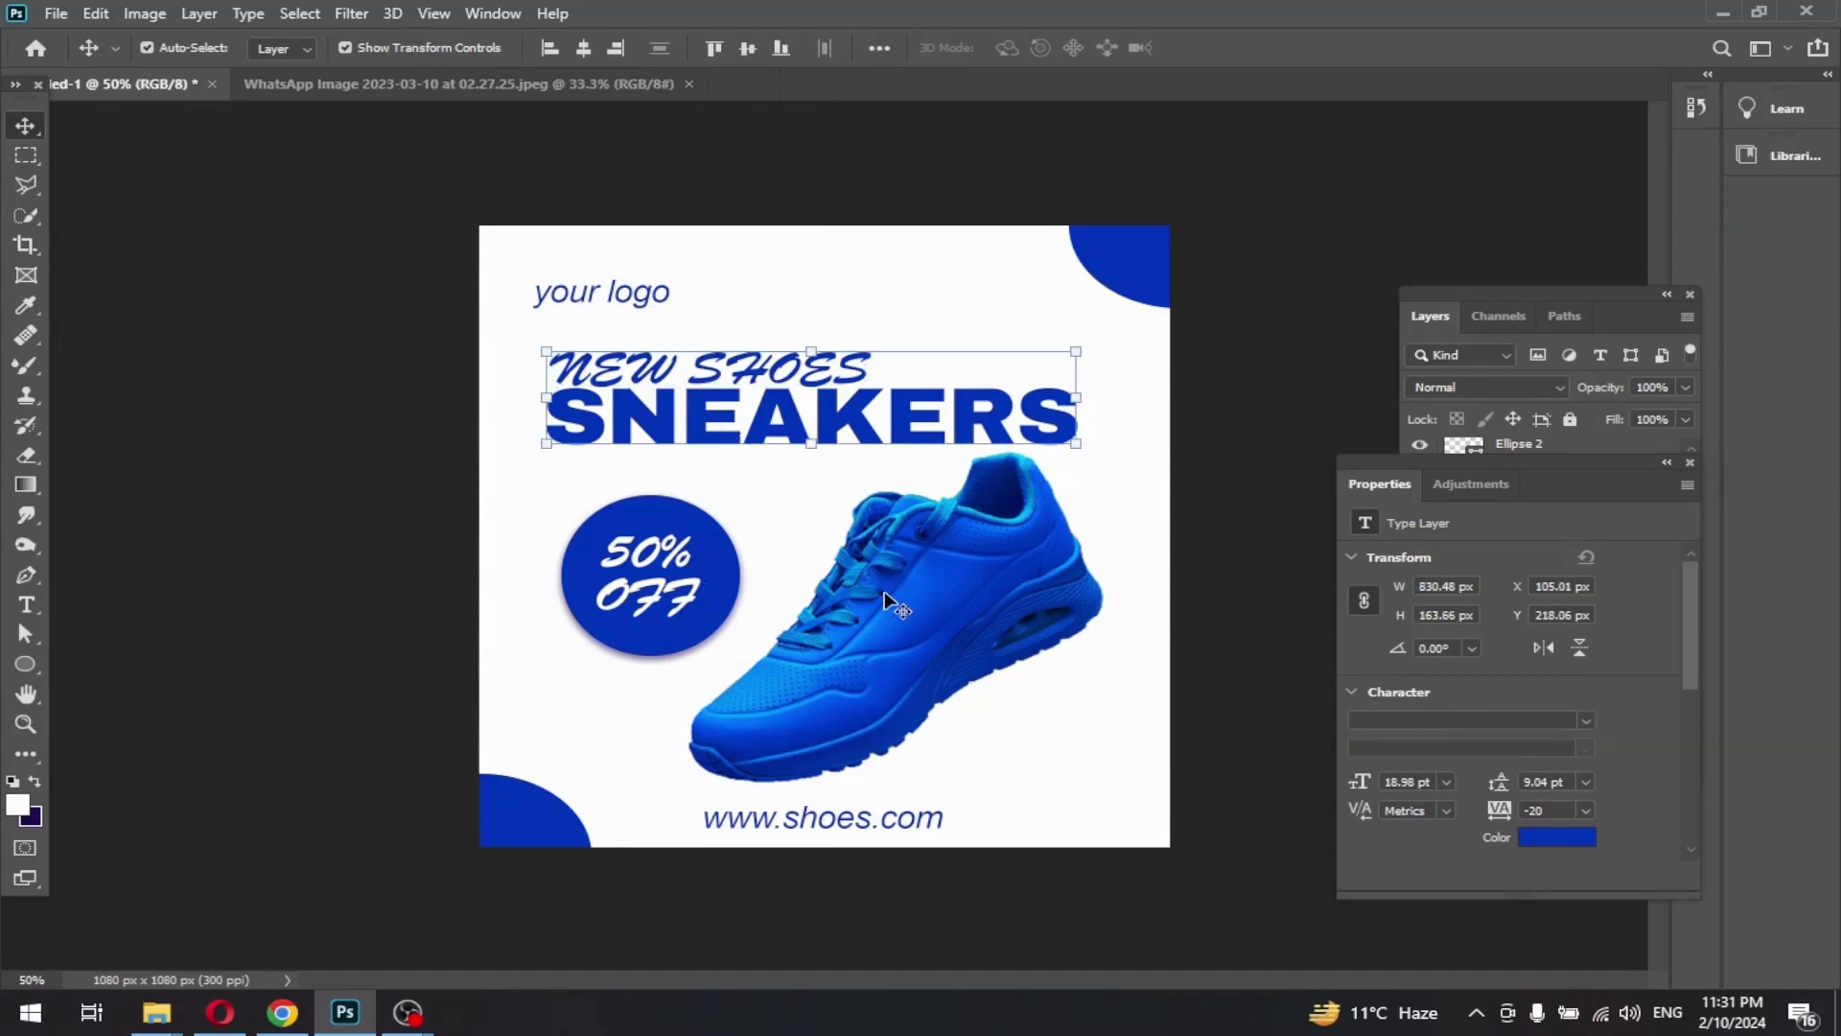
{"action": "key", "text": "shift+Down"}
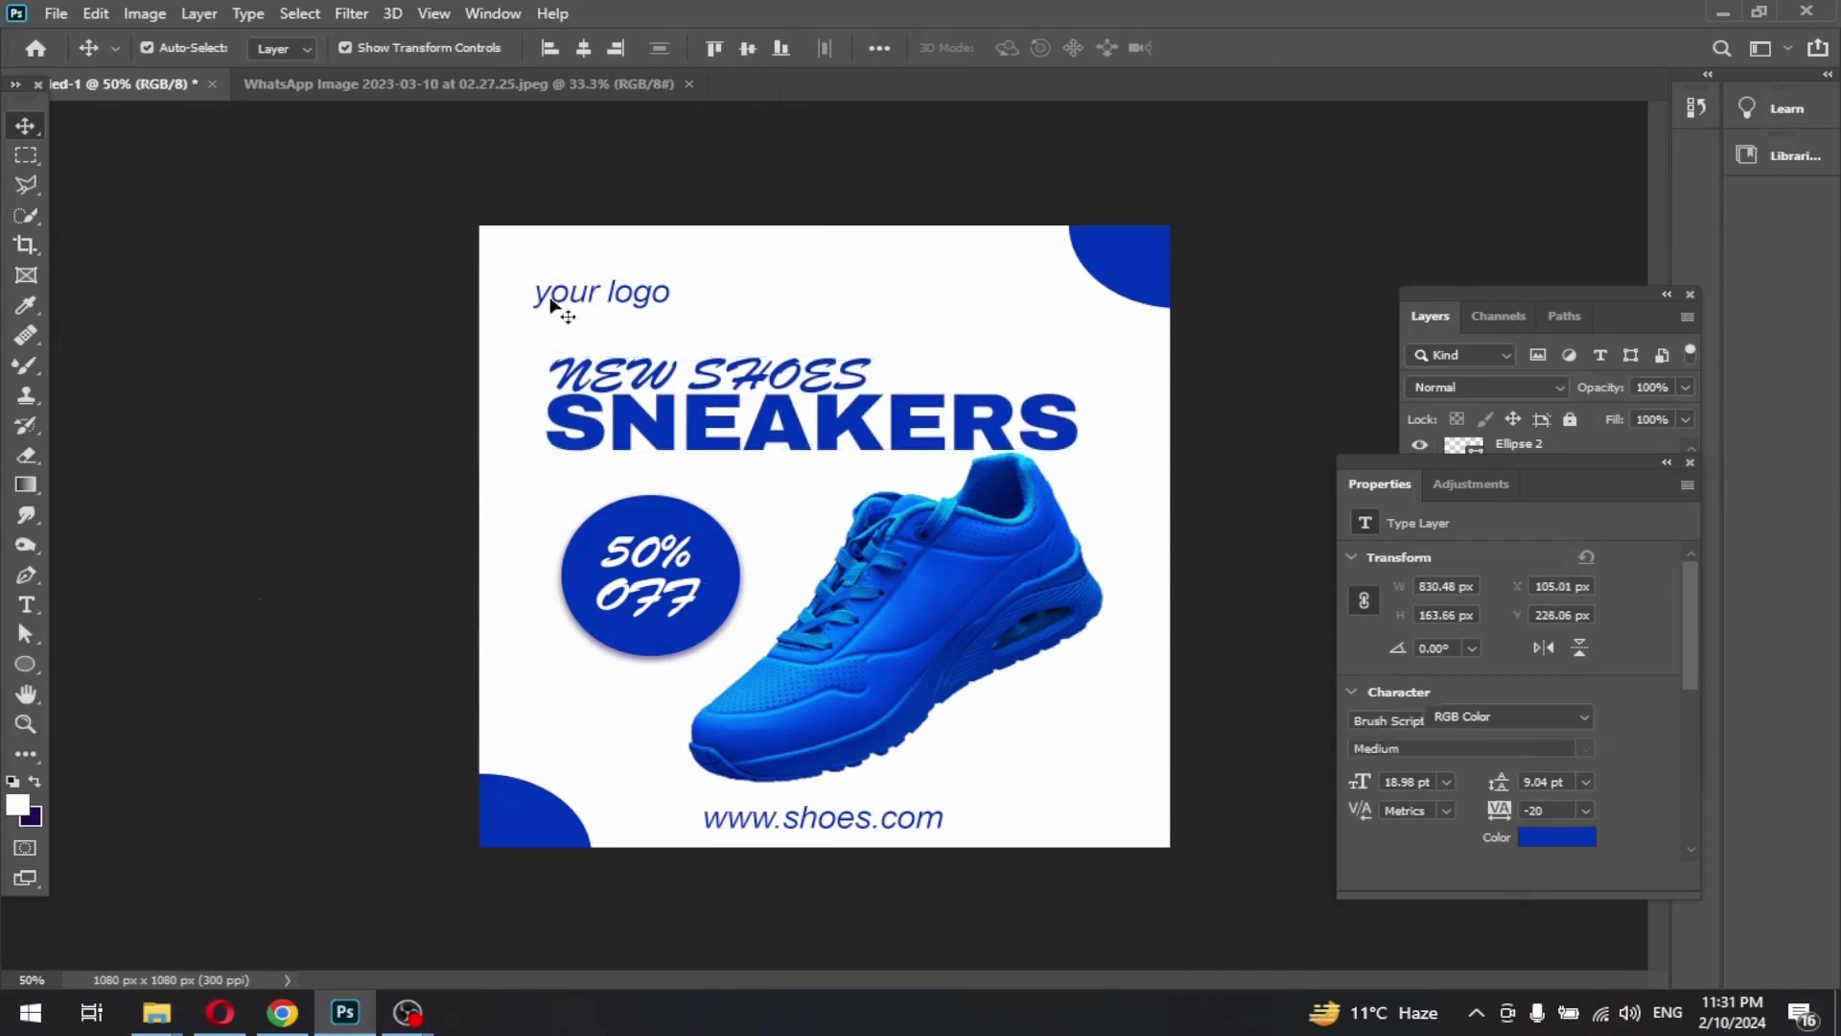
{"action": "left_click_drag", "start_coordinate": [554, 305], "coordinate": [570, 305]}
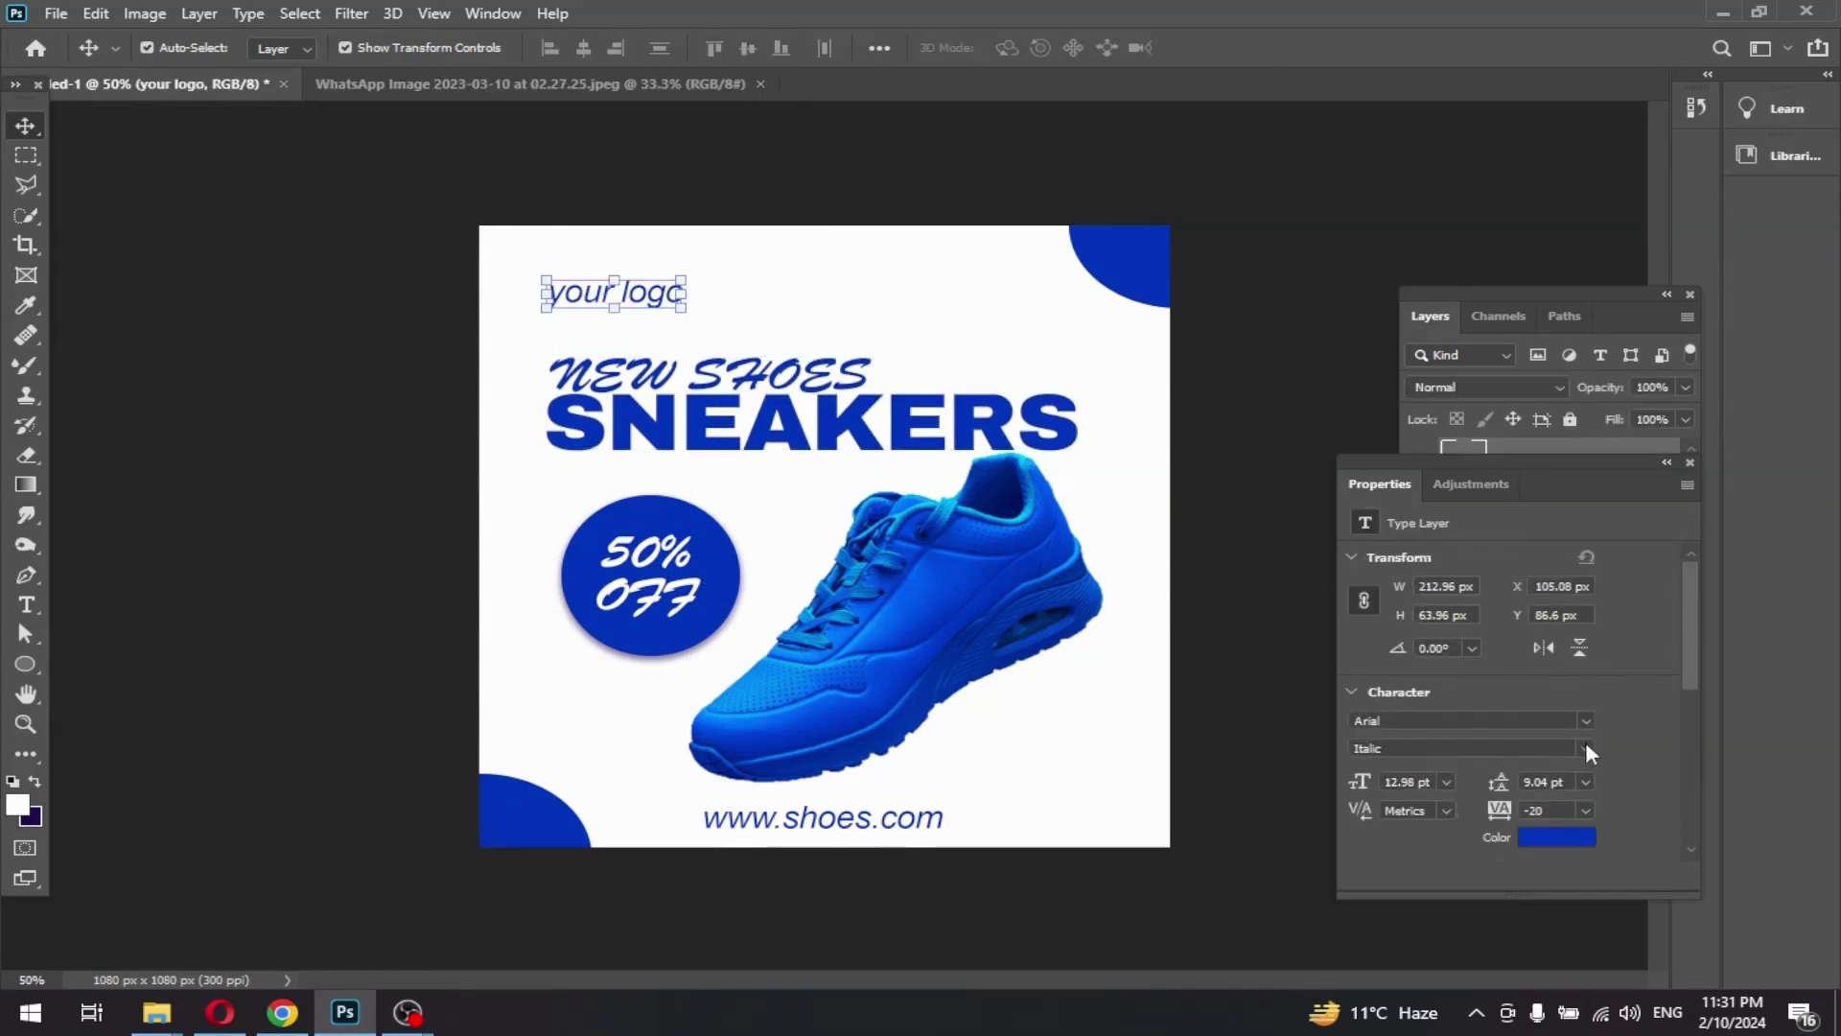
Set 'your logo' to Arial Black in near-black colour #101011
{"action": "left_click", "coordinate": [1587, 748]}
{"action": "left_click", "coordinate": [1465, 850]}
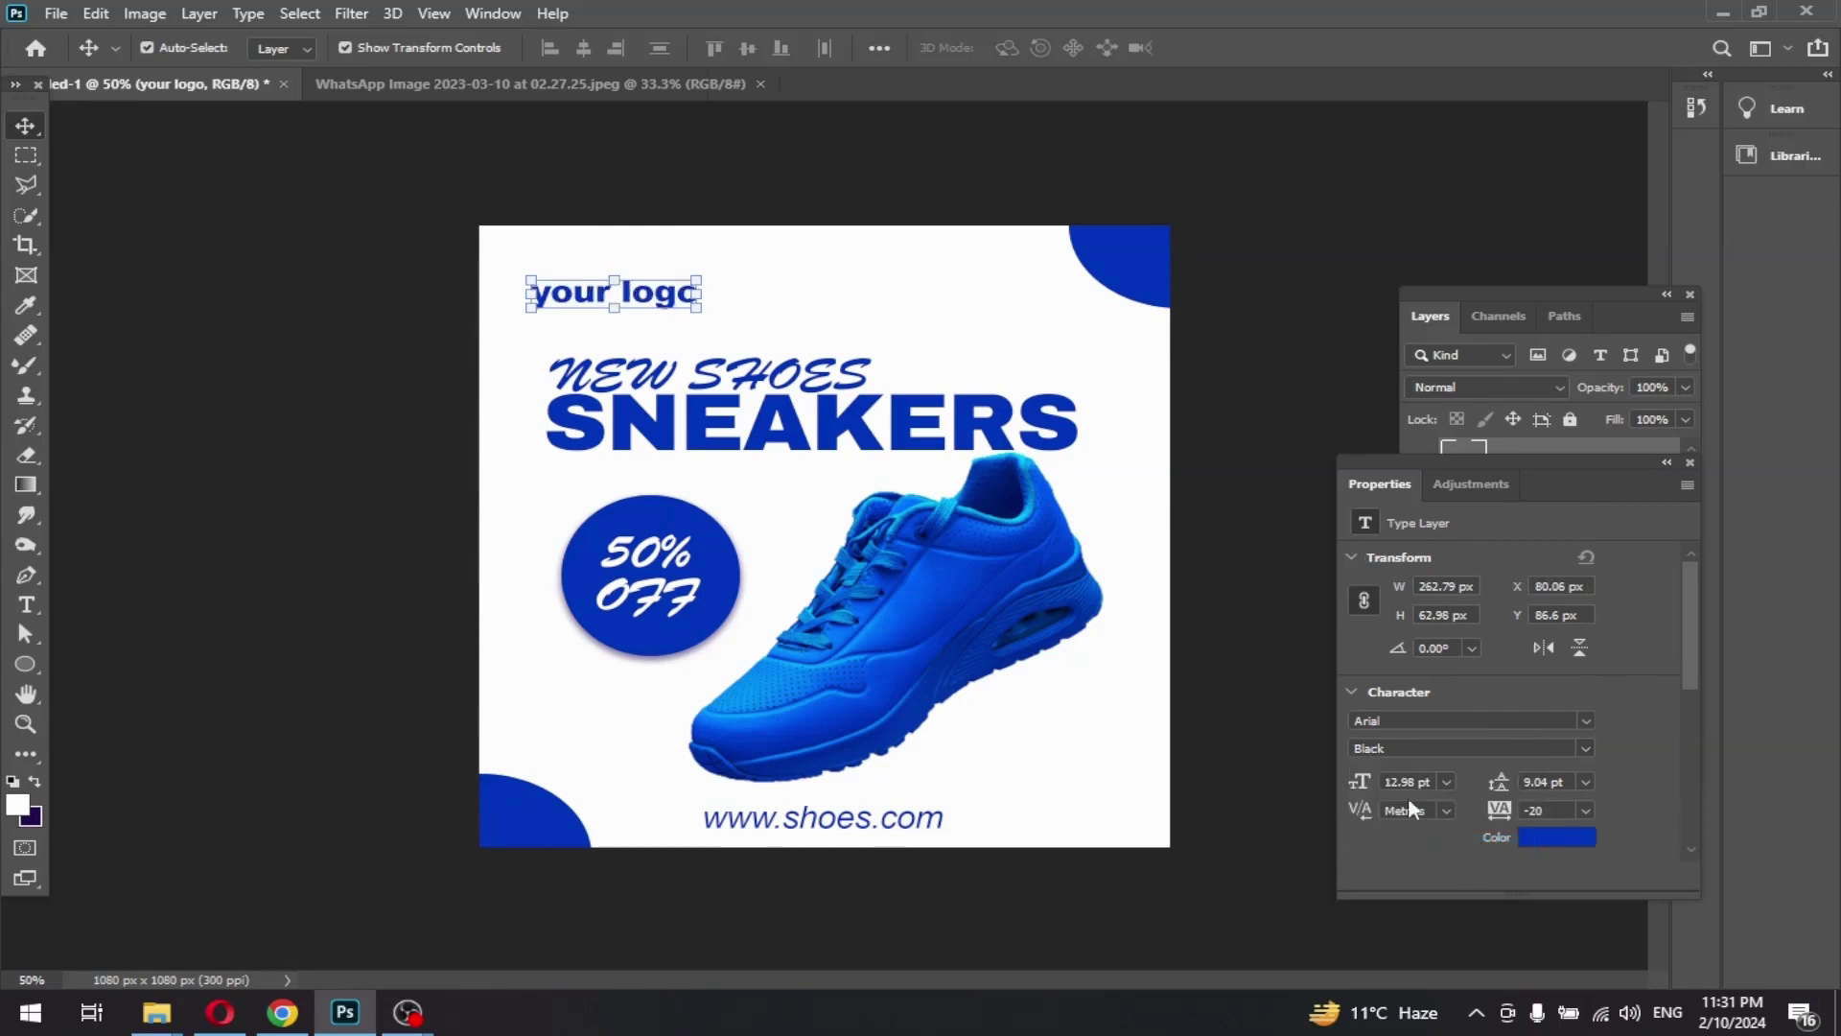
{"action": "left_click", "coordinate": [1285, 614]}
{"action": "left_click", "coordinate": [623, 297]}
{"action": "left_click", "coordinate": [1551, 840]}
{"action": "left_click", "coordinate": [1154, 689]}
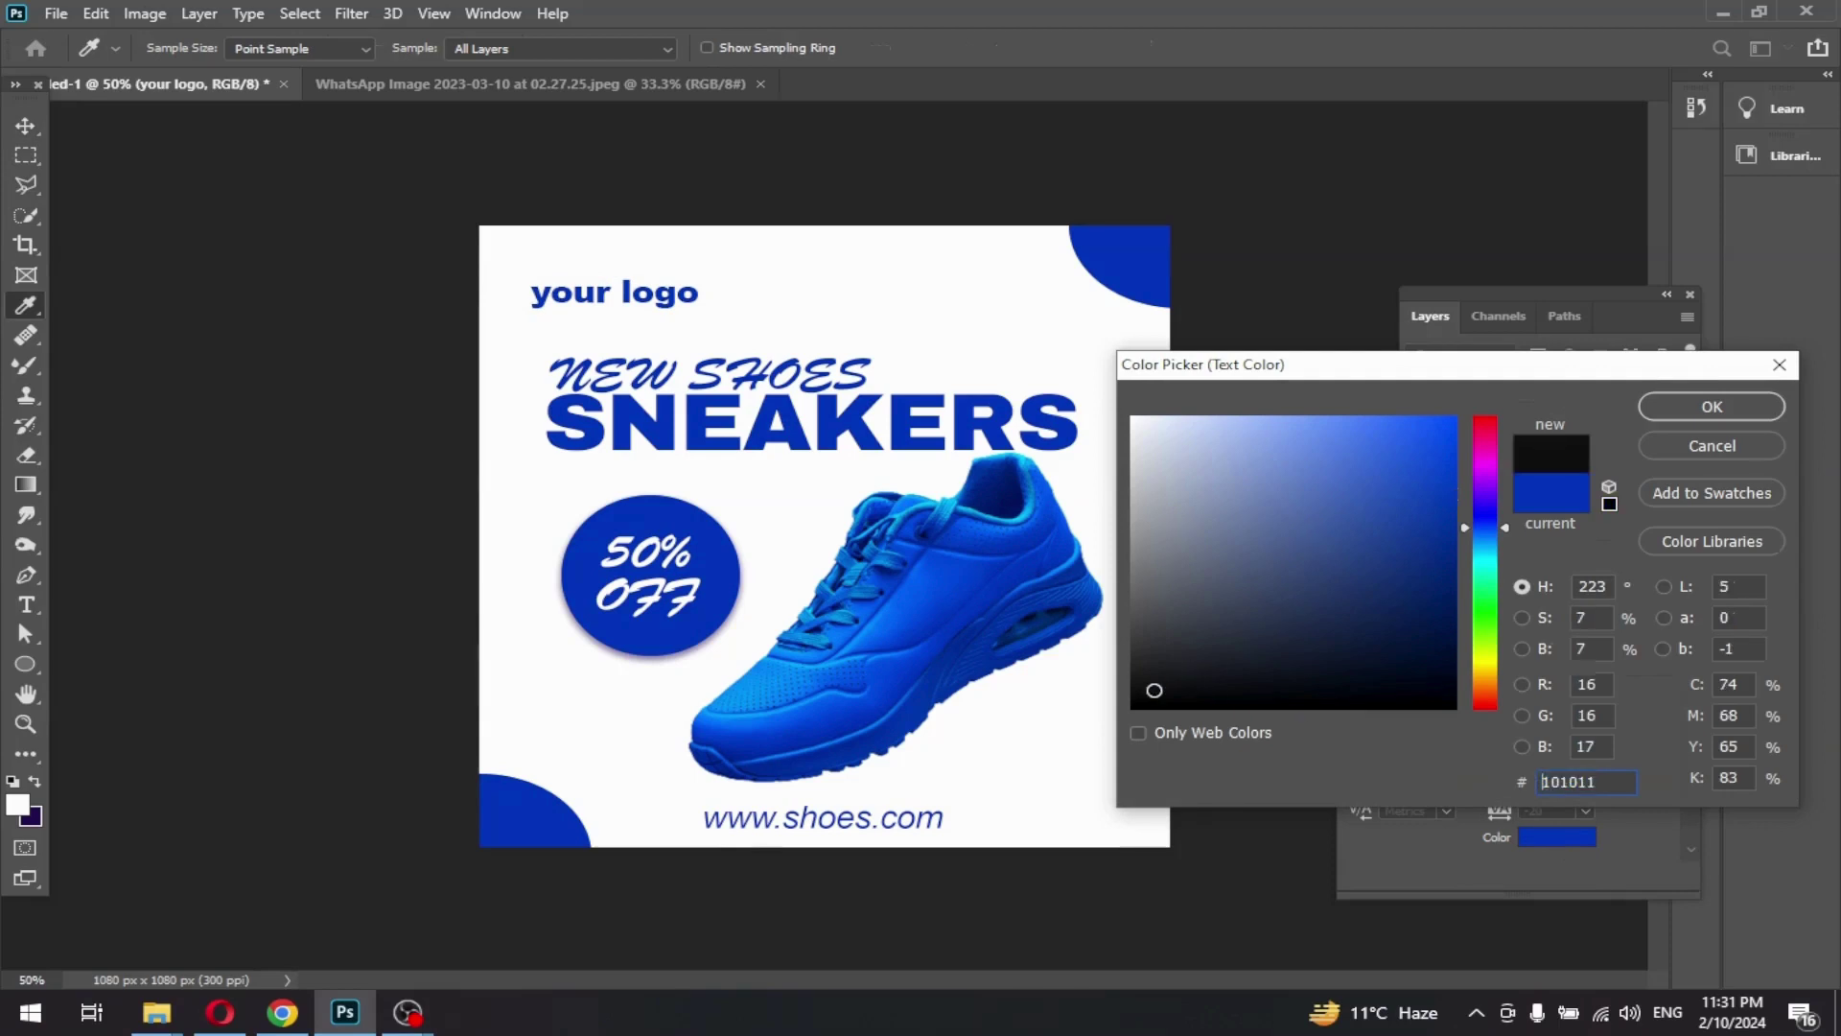
{"action": "left_click", "coordinate": [1669, 408]}
Duplicate the bottom-left blue ellipse, fill the copy white, and offset it to leave a thin arc
{"action": "left_click", "coordinate": [633, 839]}
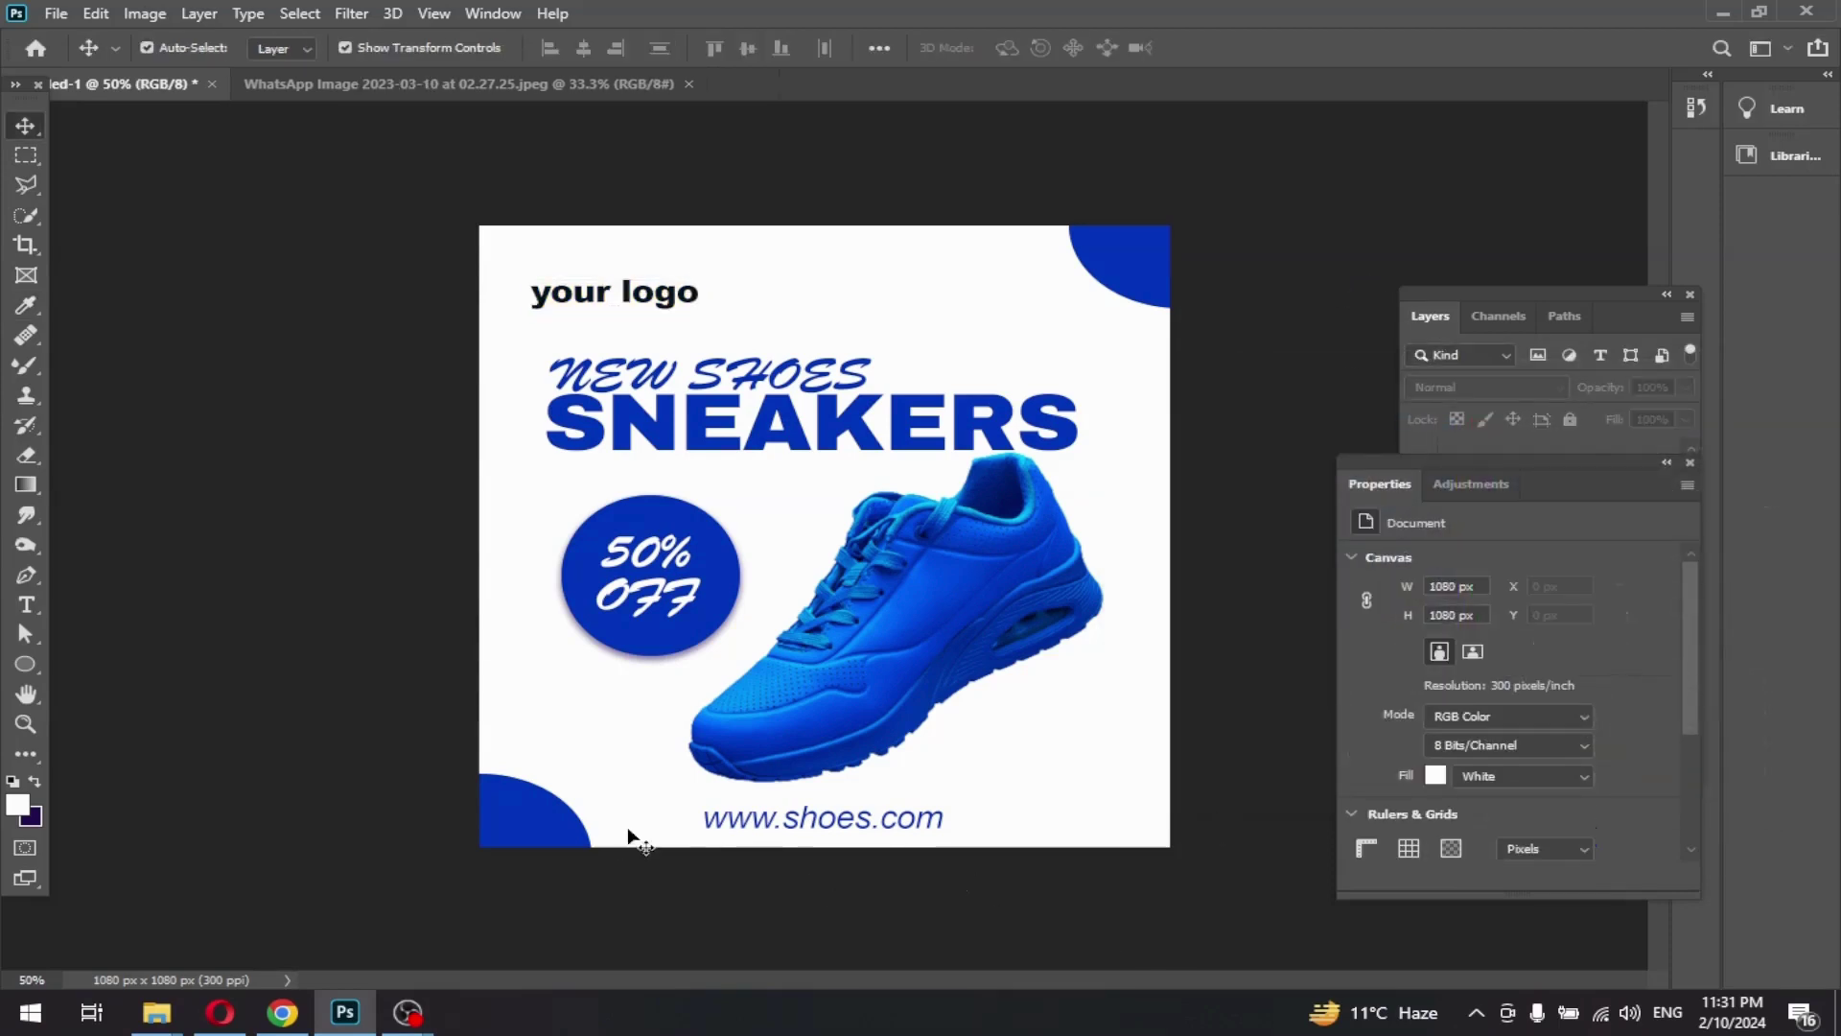
{"action": "left_click", "coordinate": [533, 811]}
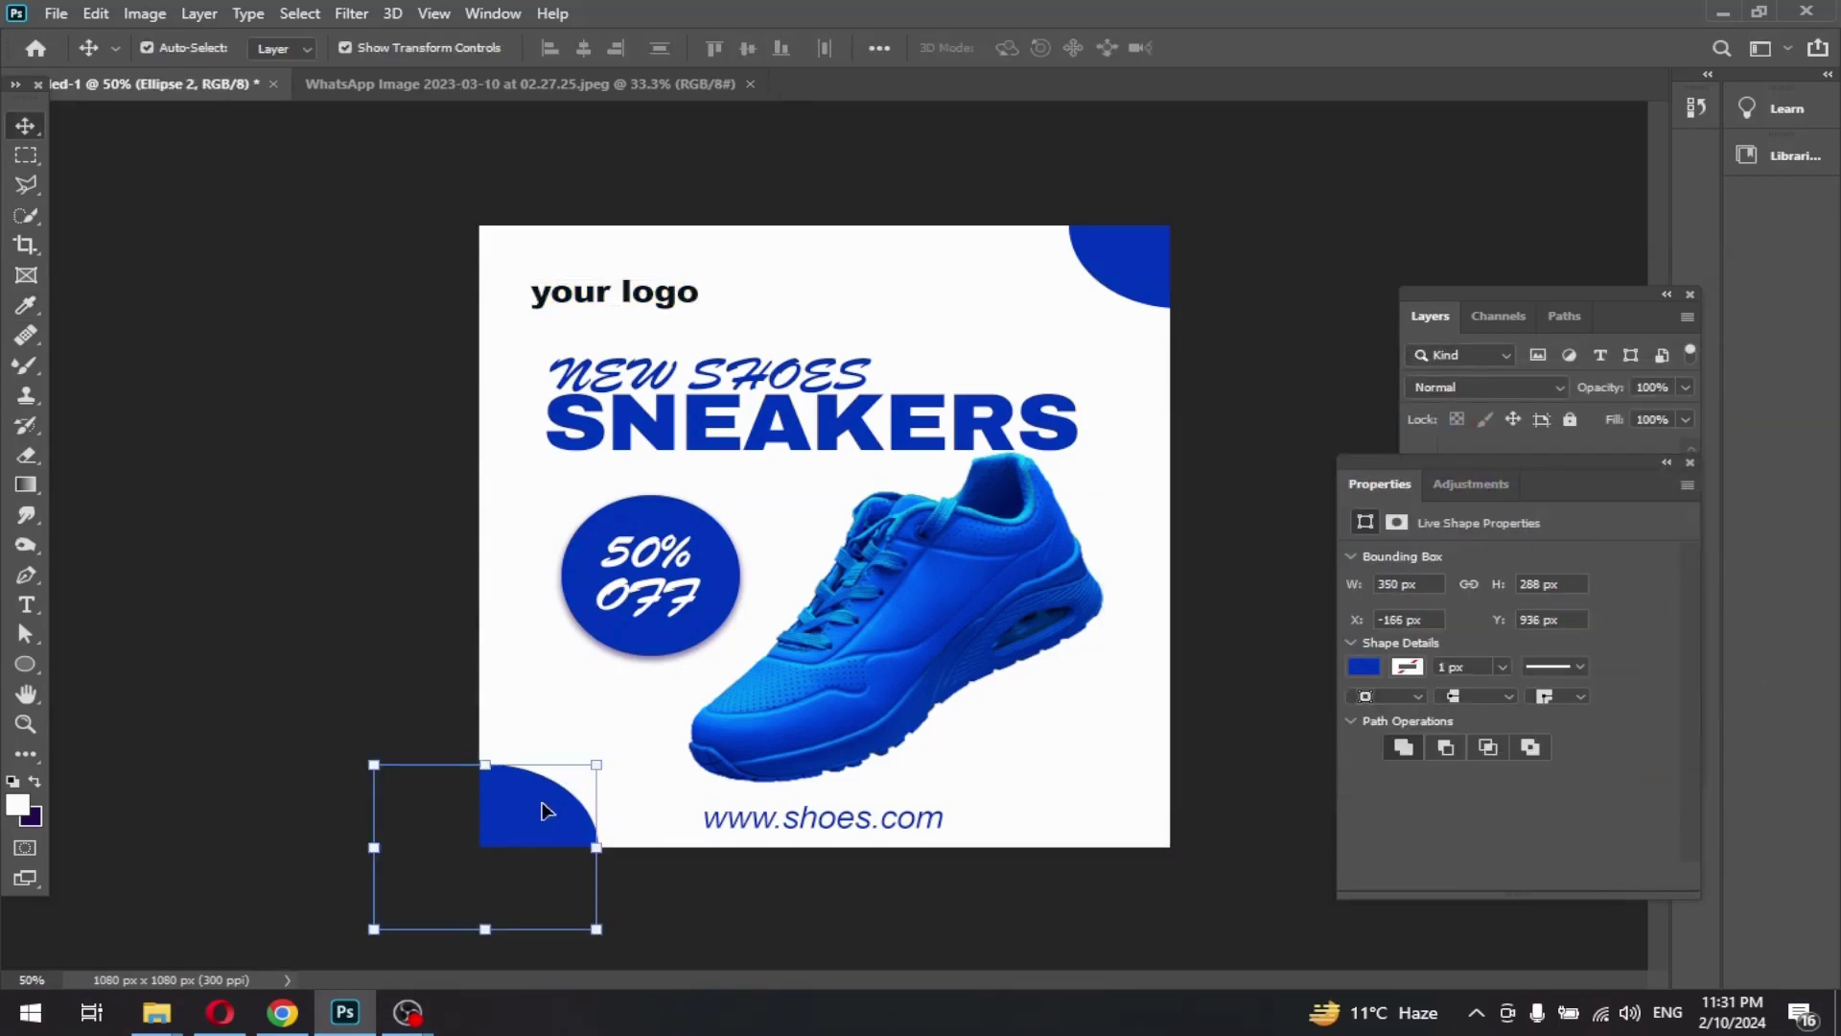
{"action": "left_click_drag", "start_coordinate": [533, 813], "coordinate": [504, 854]}
{"action": "left_click", "coordinate": [1361, 668]}
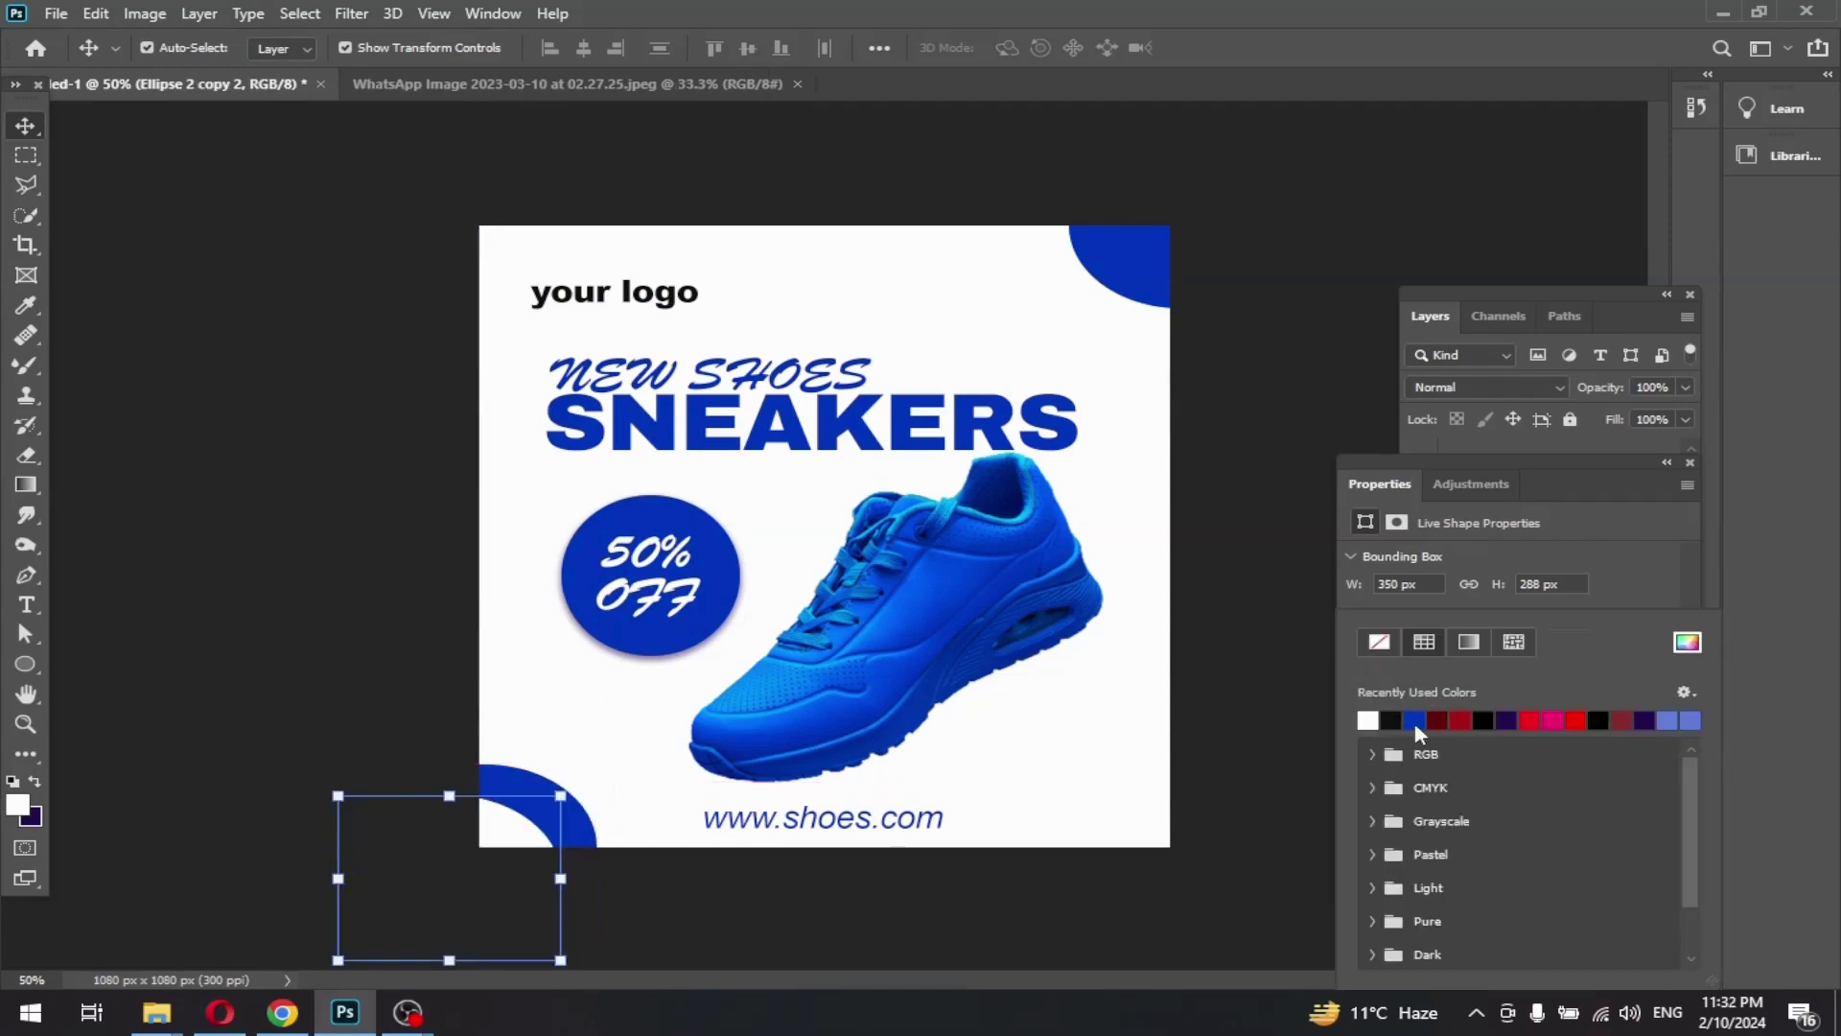
{"action": "left_click", "coordinate": [520, 850]}
{"action": "left_click_drag", "start_coordinate": [535, 843], "coordinate": [562, 846]}
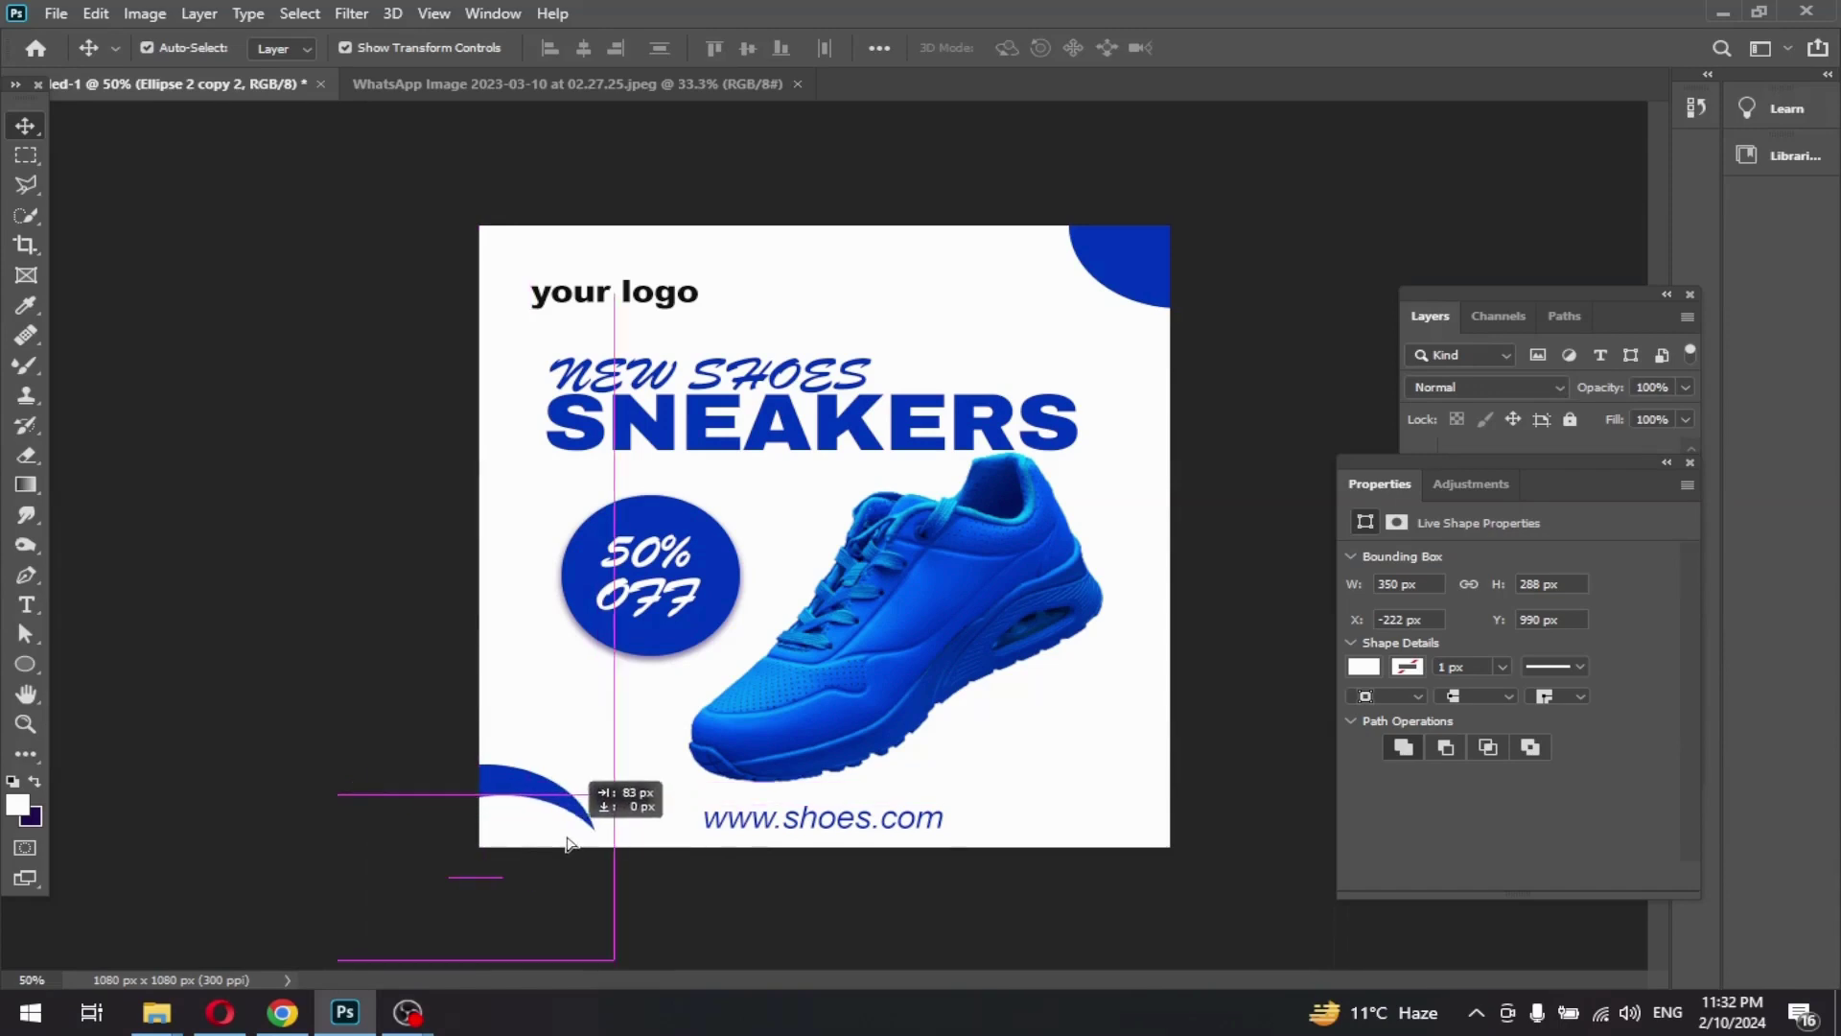
{"action": "mouse_move", "coordinate": [562, 846]}
{"action": "left_mouse_down"}
{"action": "mouse_move", "coordinate": [513, 806]}
{"action": "mouse_move", "coordinate": [559, 840]}
{"action": "left_mouse_up"}
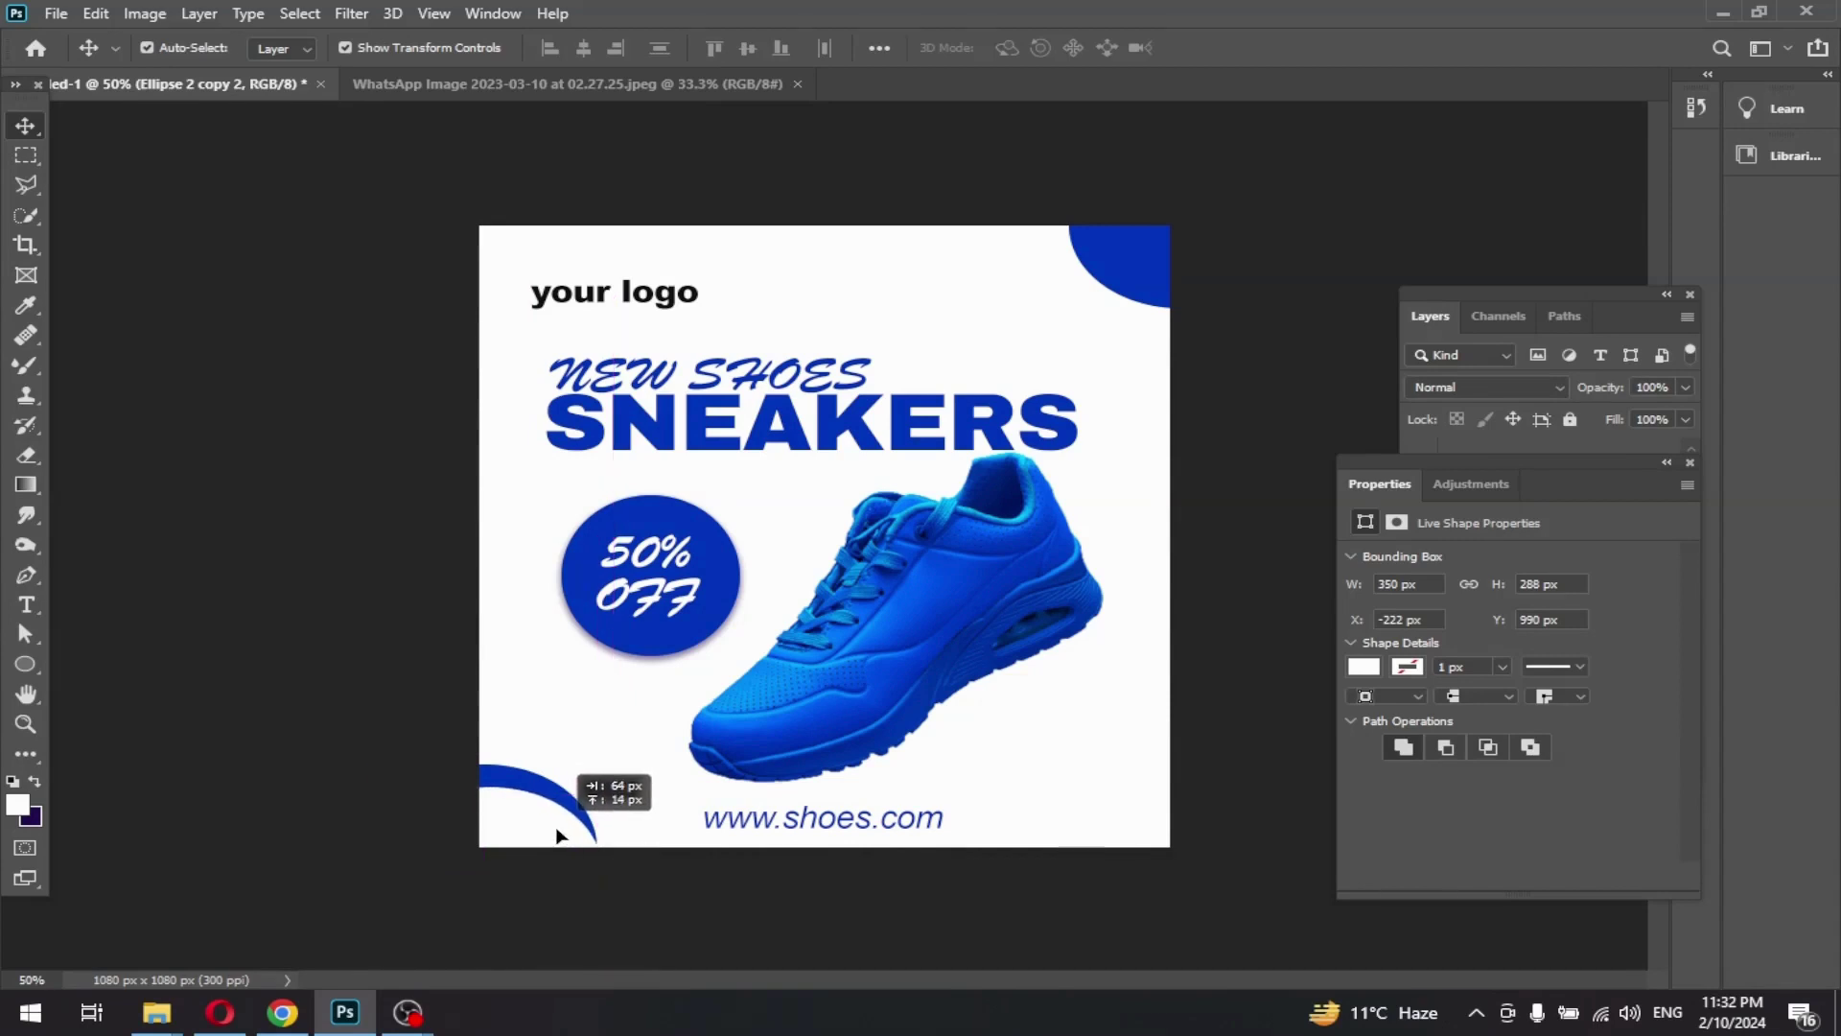
{"action": "left_click", "coordinate": [257, 600]}
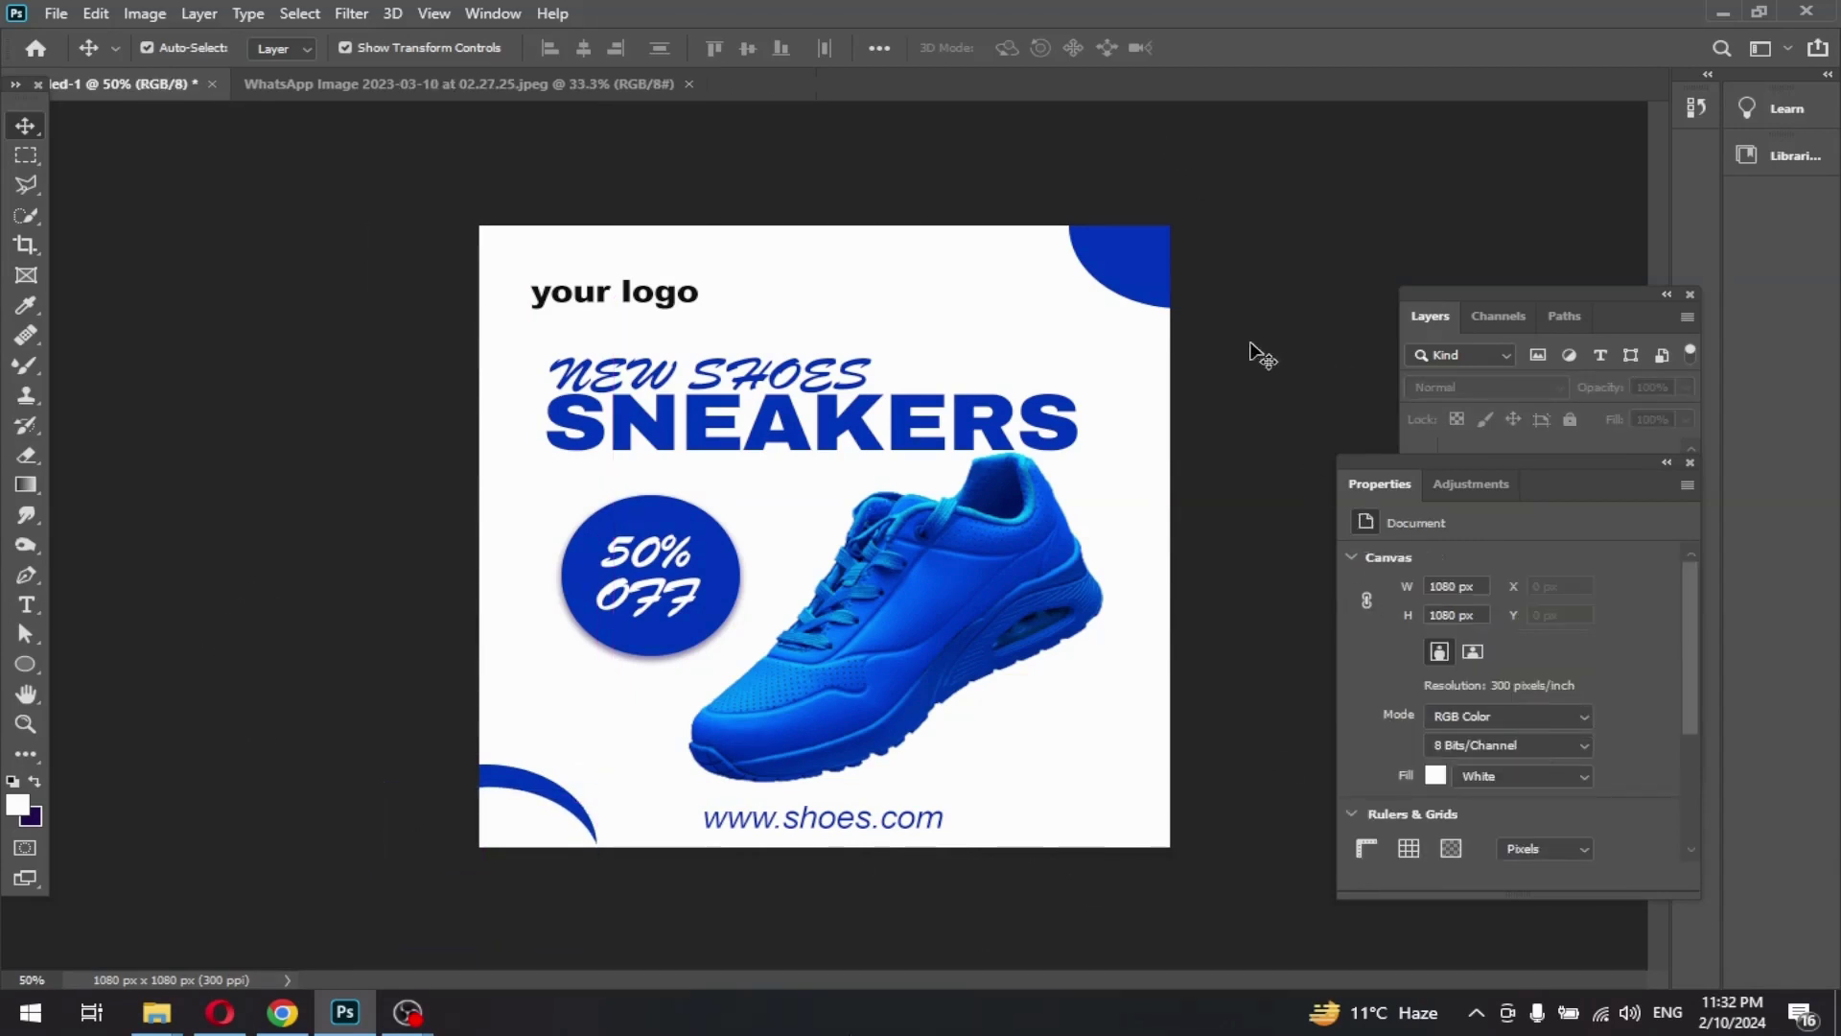
Draw a small blue dot about 11 px wide below the shoe's heel
{"action": "key", "text": "u"}
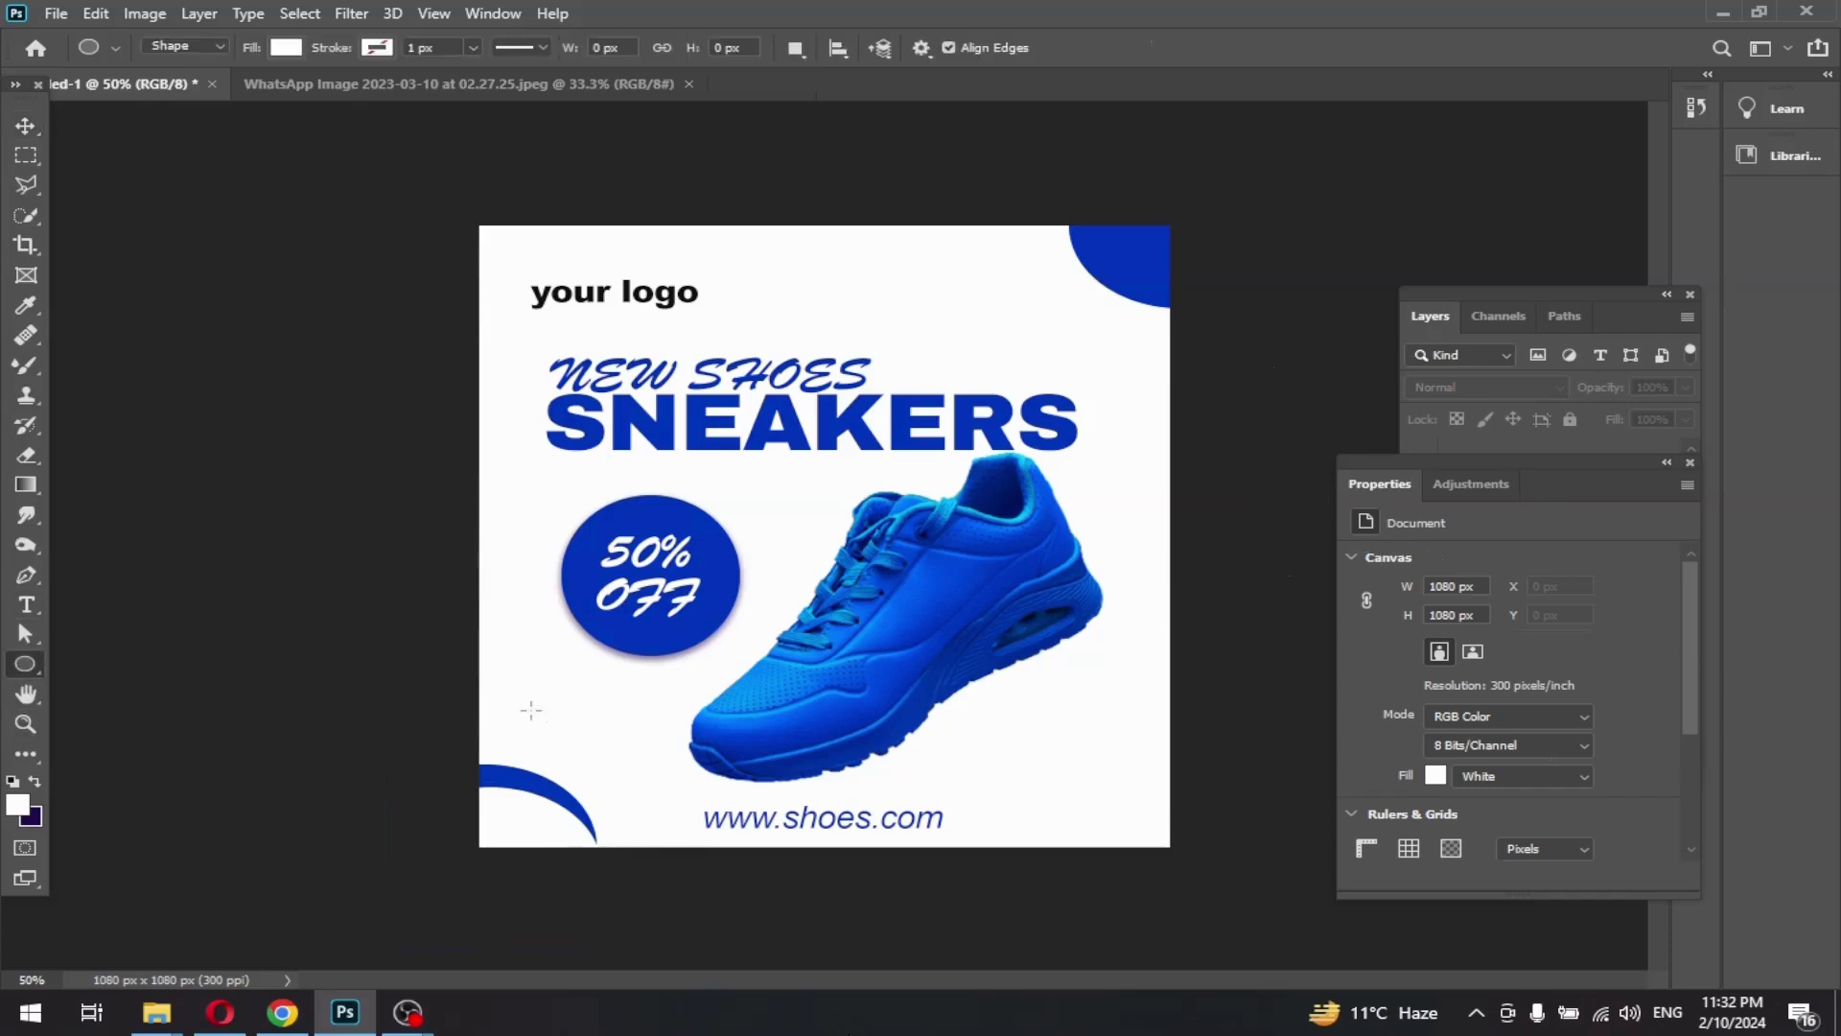
{"action": "key", "text": "ctrl+plus"}
{"action": "key", "text": "ctrl+plus"}
{"action": "key", "text": "ctrl+plus"}
{"action": "scroll", "coordinate": [633, 682], "scroll_direction": "down", "scroll_amount": 3}
{"action": "scroll", "coordinate": [672, 662], "scroll_direction": "down", "scroll_amount": 5}
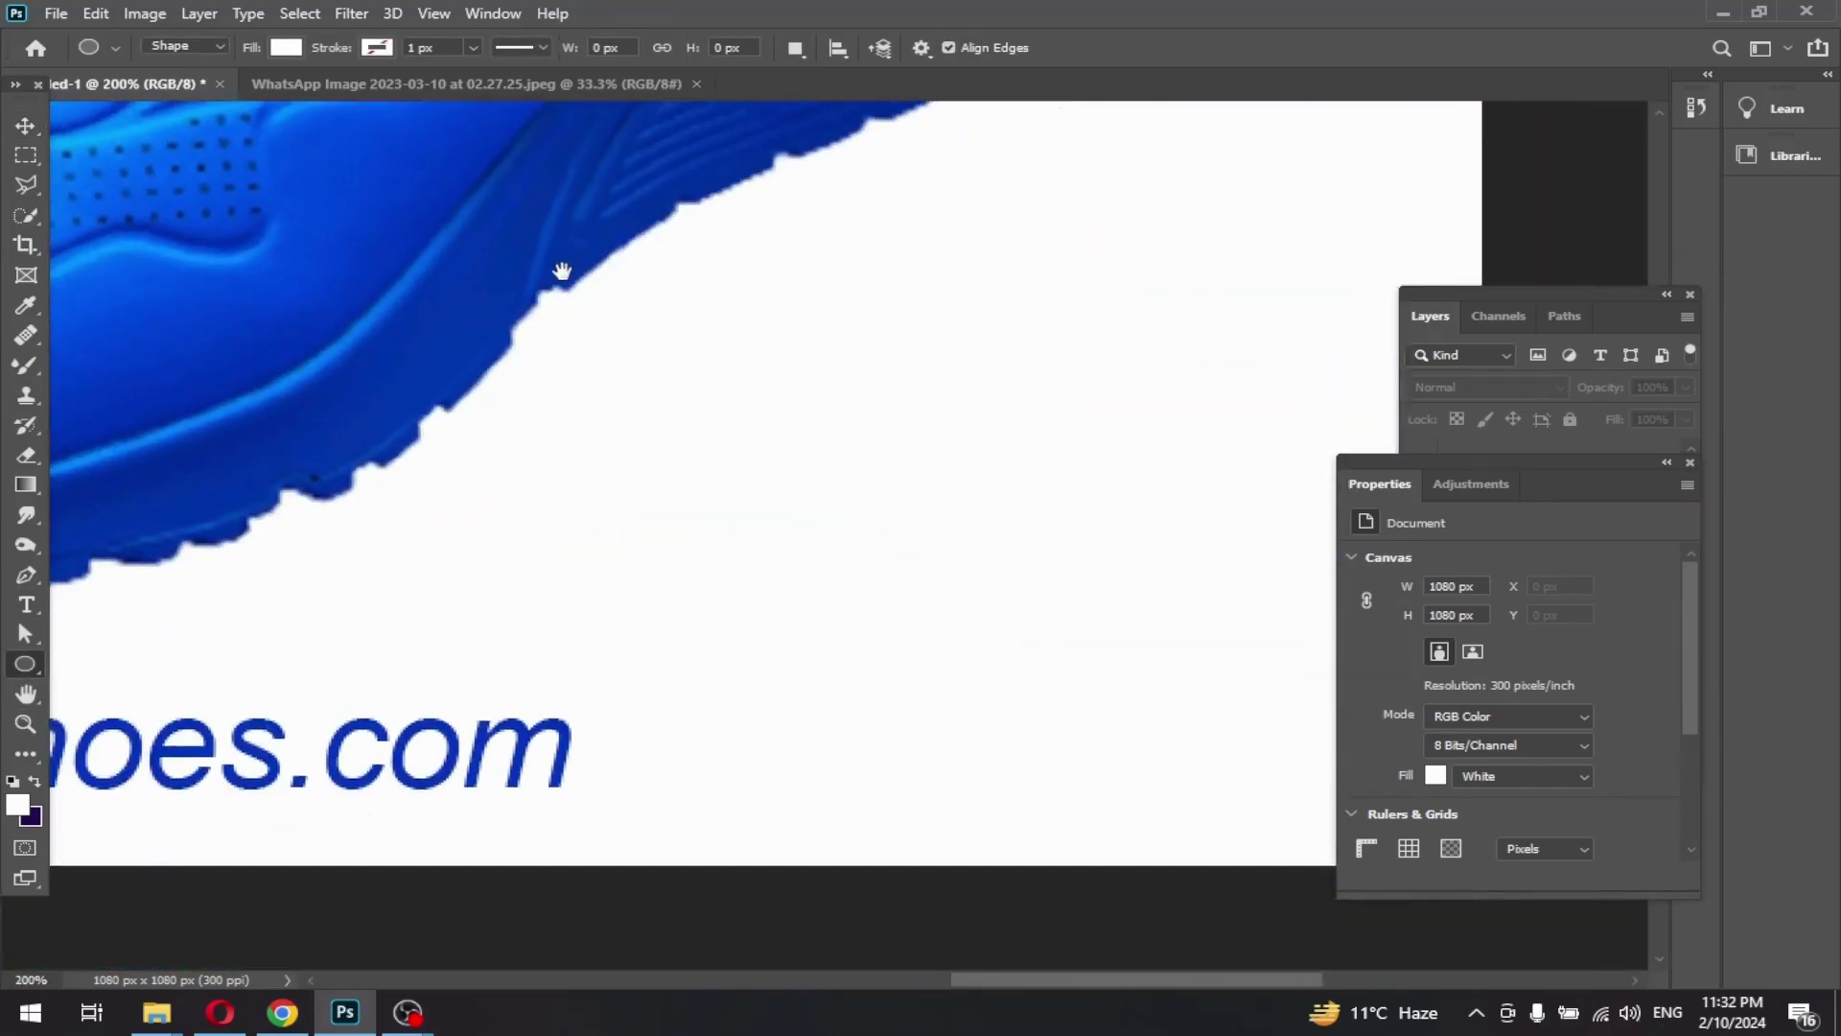
{"action": "scroll", "coordinate": [733, 633], "scroll_direction": "right", "scroll_amount": 3}
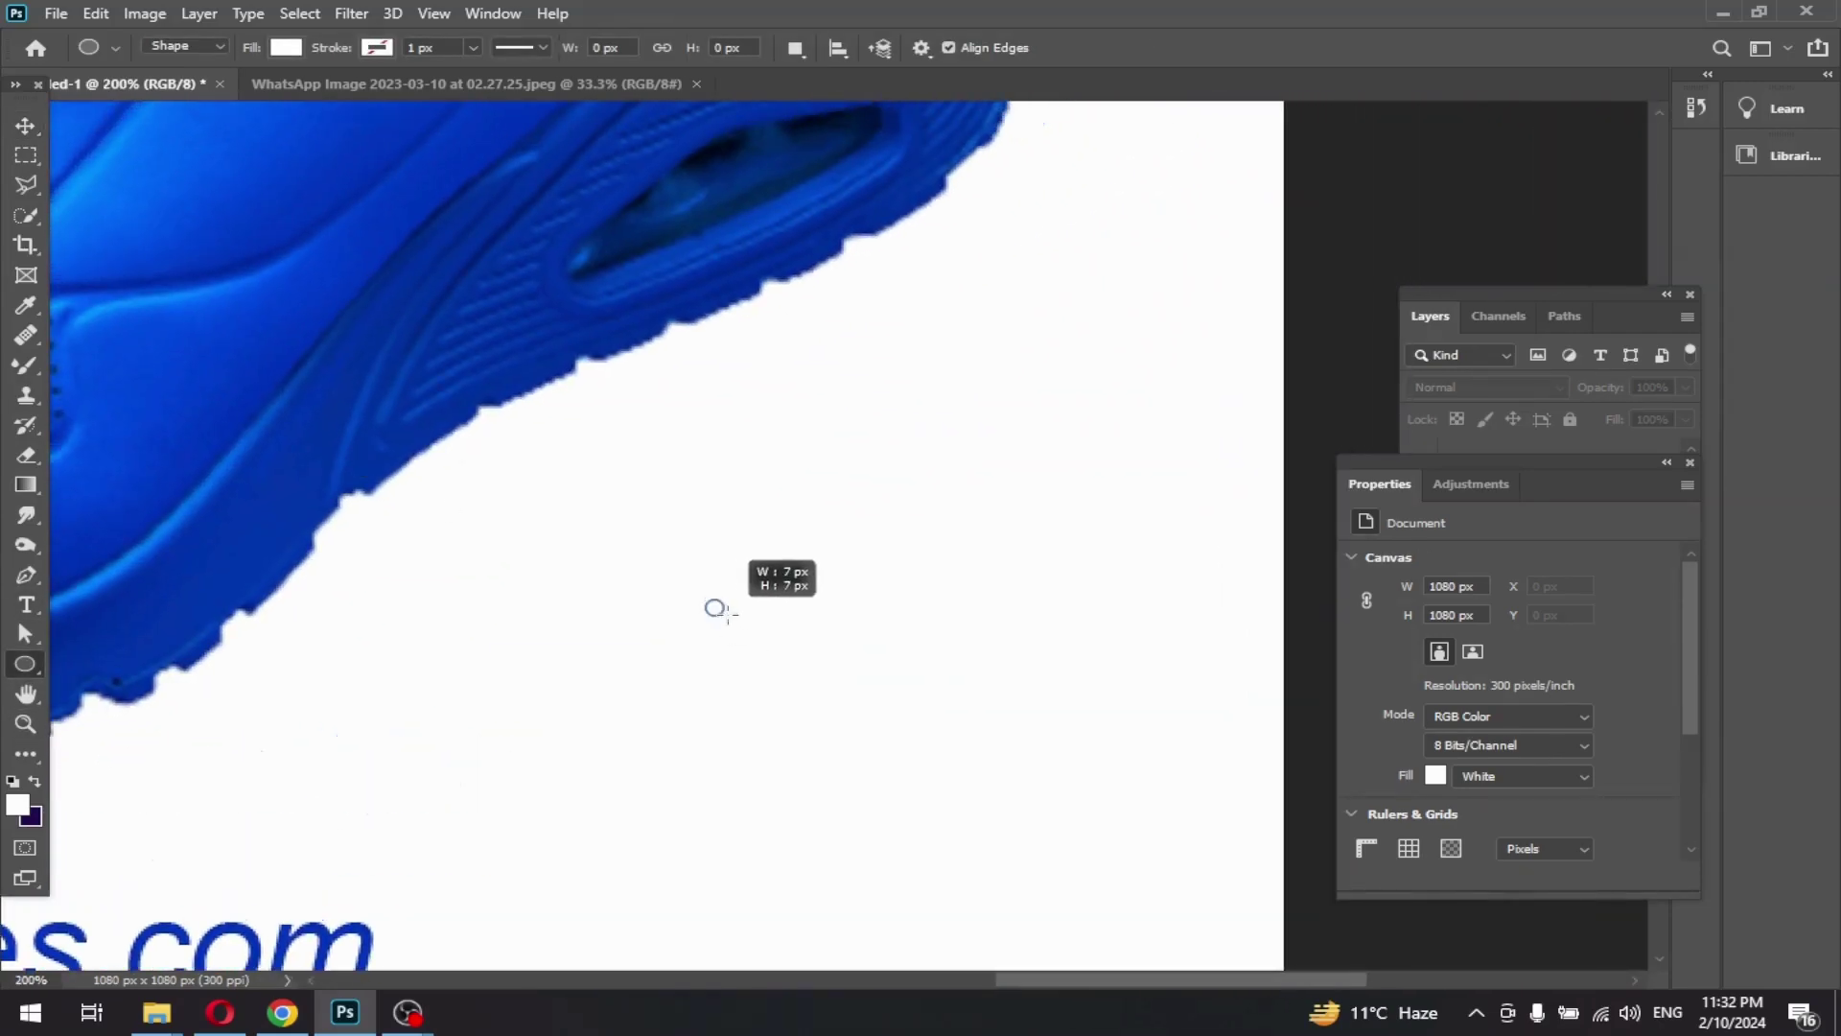
{"action": "left_click_drag", "start_coordinate": [711, 604], "coordinate": [714, 608]}
{"action": "left_click", "coordinate": [1361, 673]}
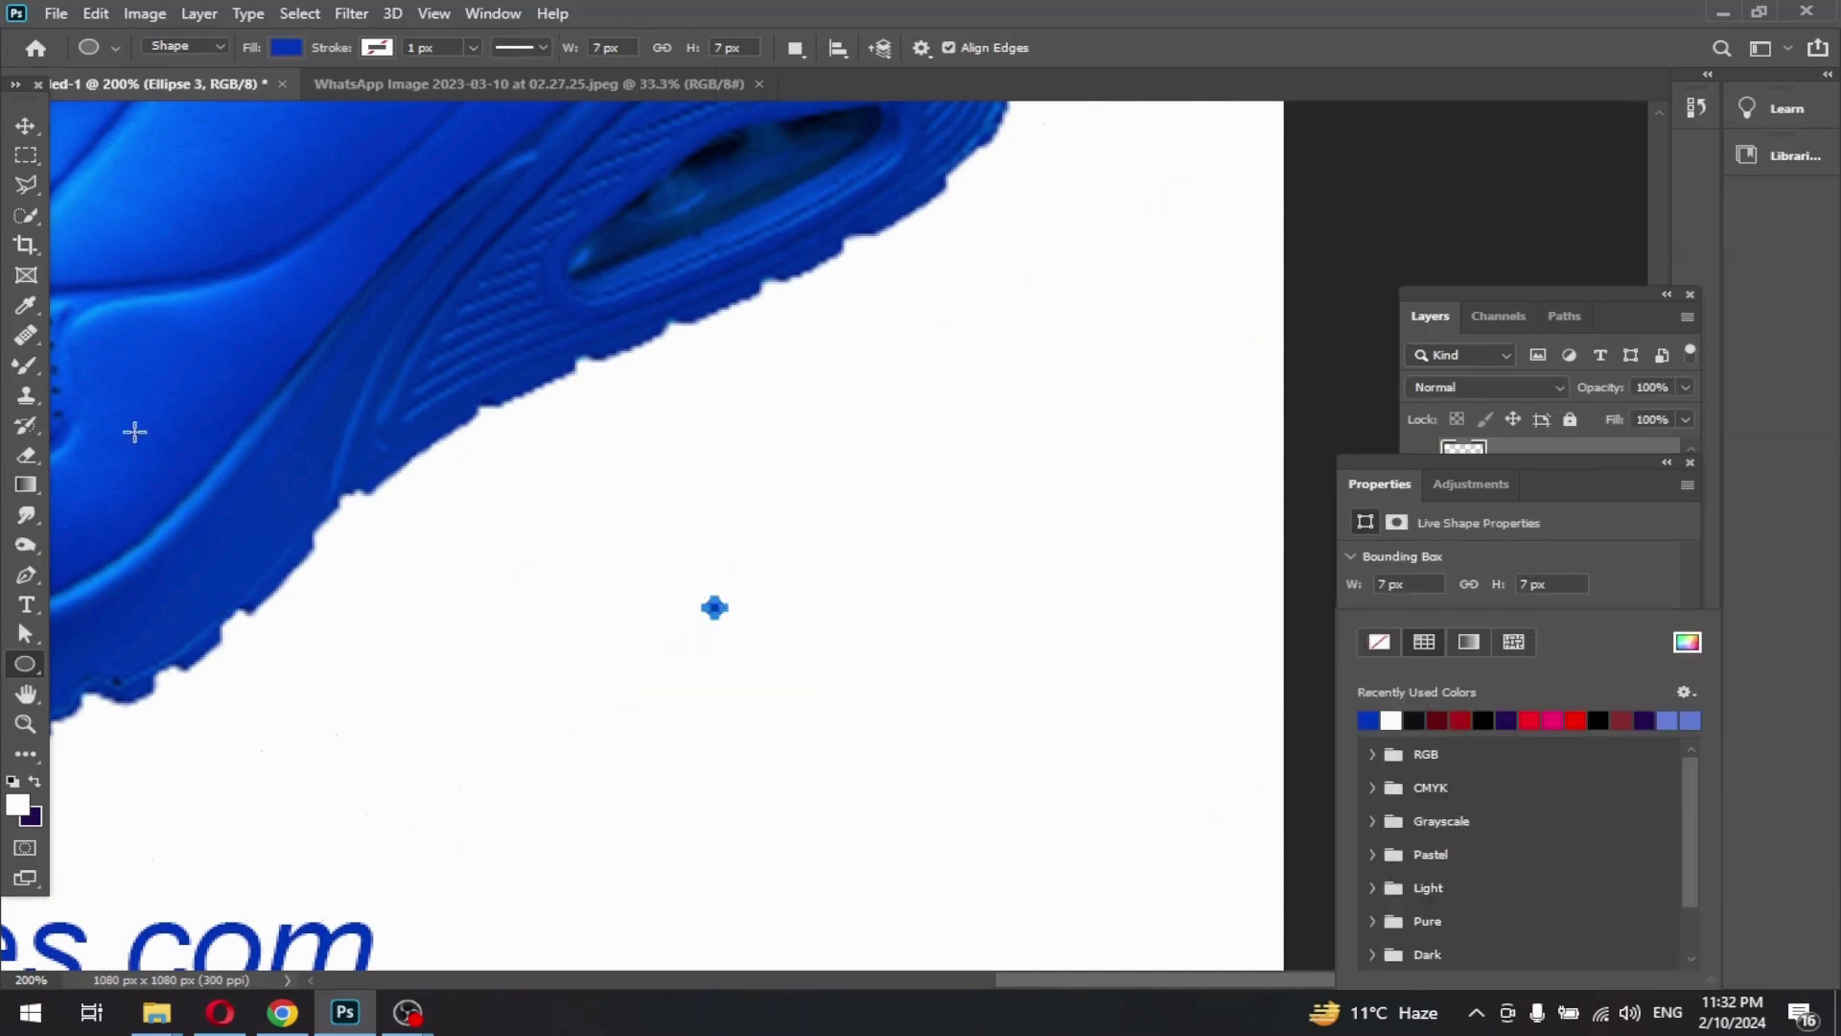
{"action": "key", "text": "Escape"}
{"action": "key", "text": "v"}
{"action": "left_click", "coordinate": [714, 608]}
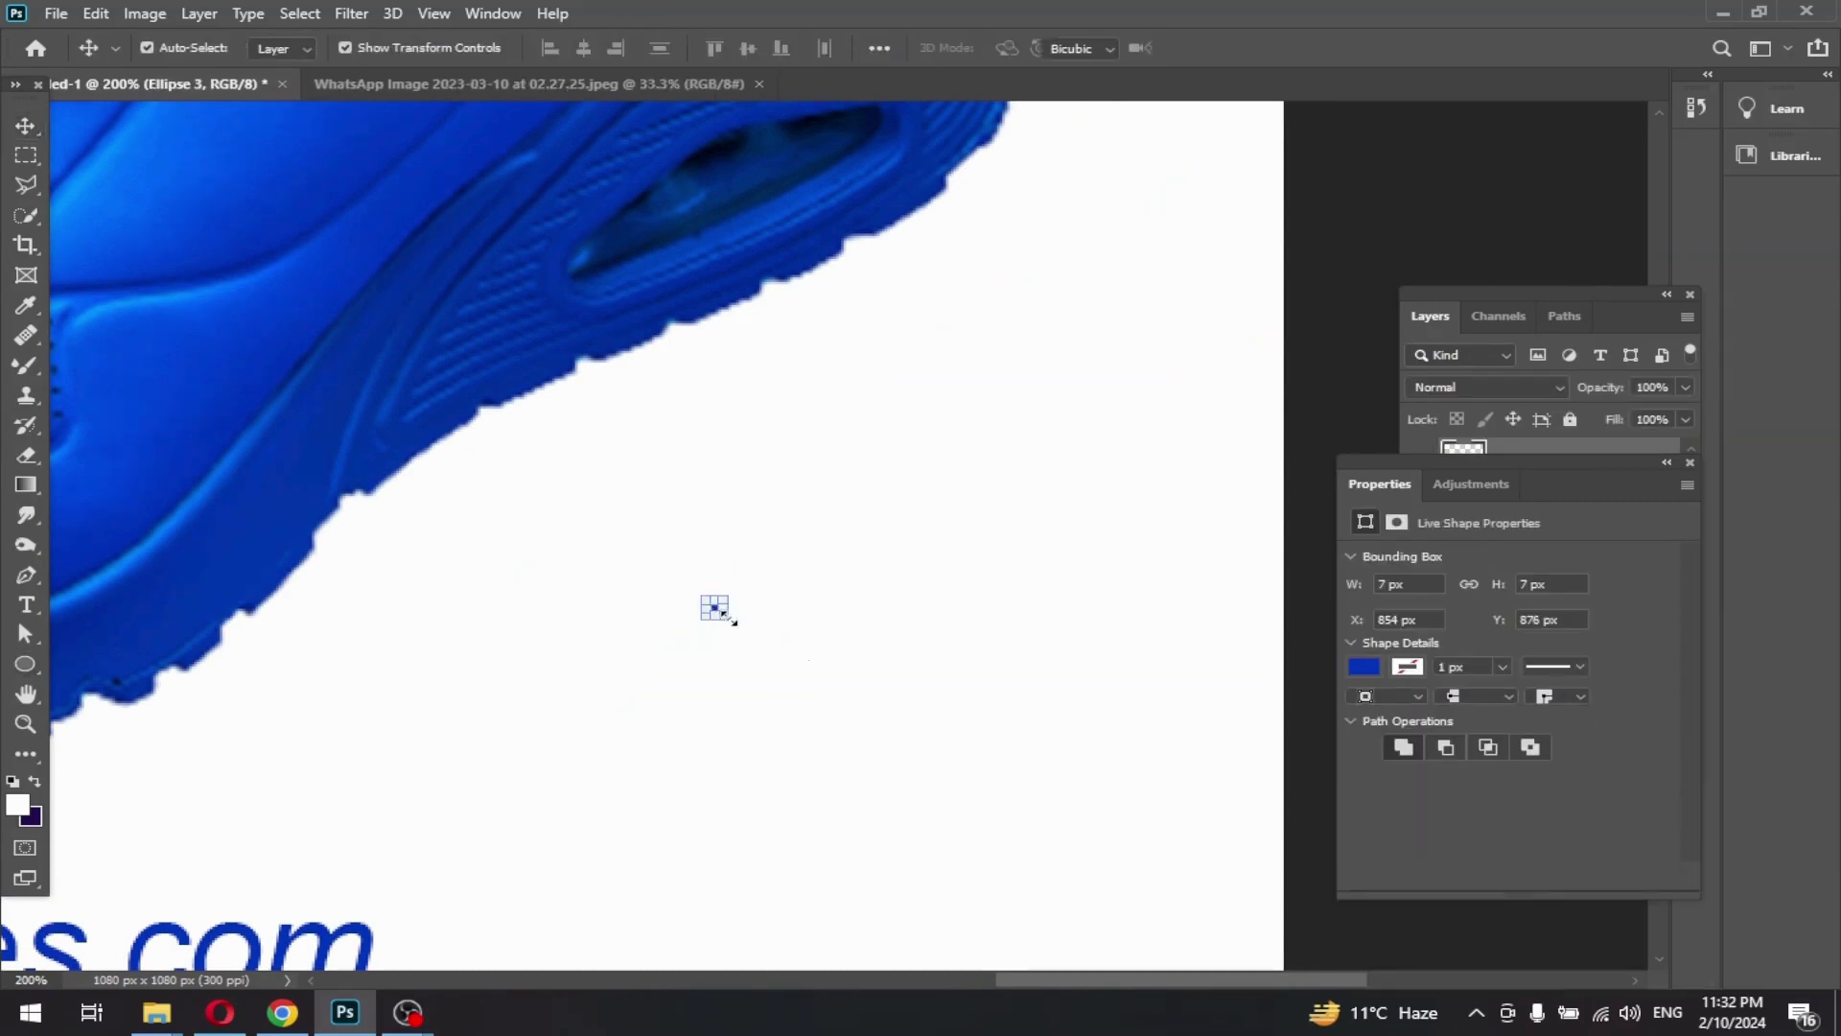
{"action": "left_click_drag", "start_coordinate": [732, 622], "coordinate": [748, 614]}
{"action": "key", "text": "Return"}
{"action": "left_click", "coordinate": [729, 623]}
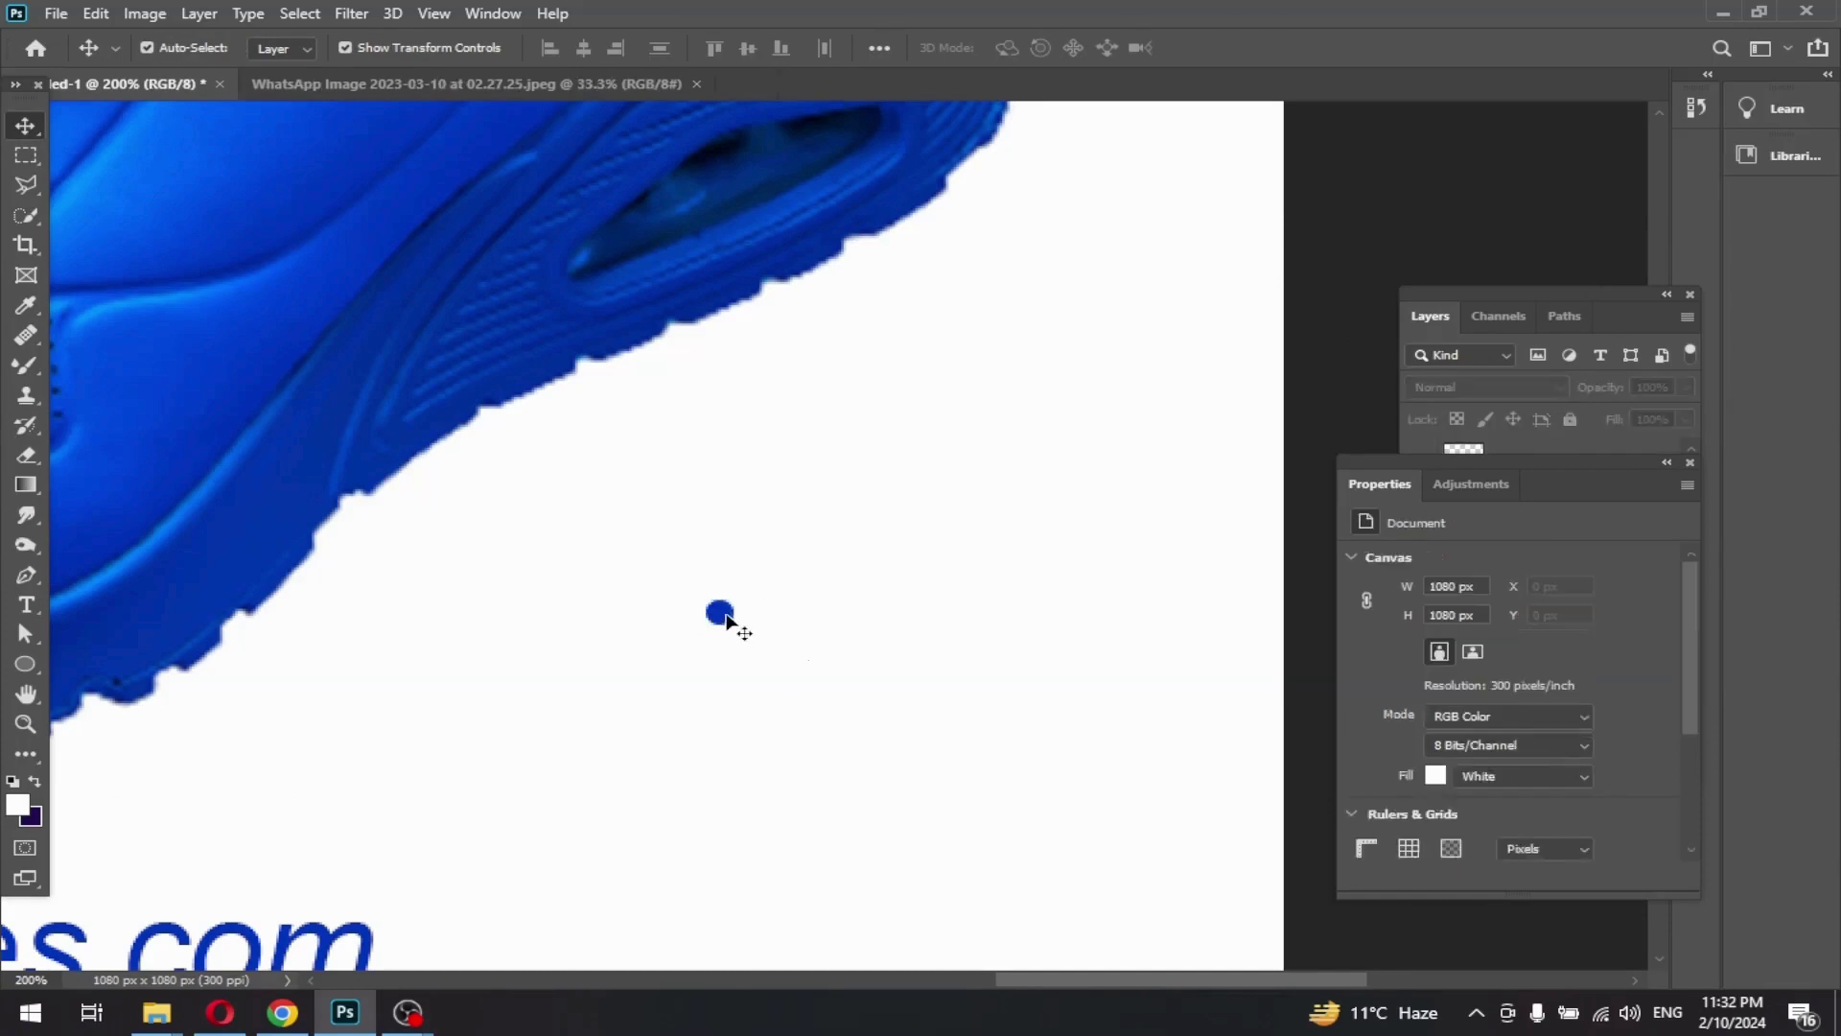
Copy the dot into a row of four and duplicate the row below to form the grid
{"action": "key", "text": "ctrl+plus"}
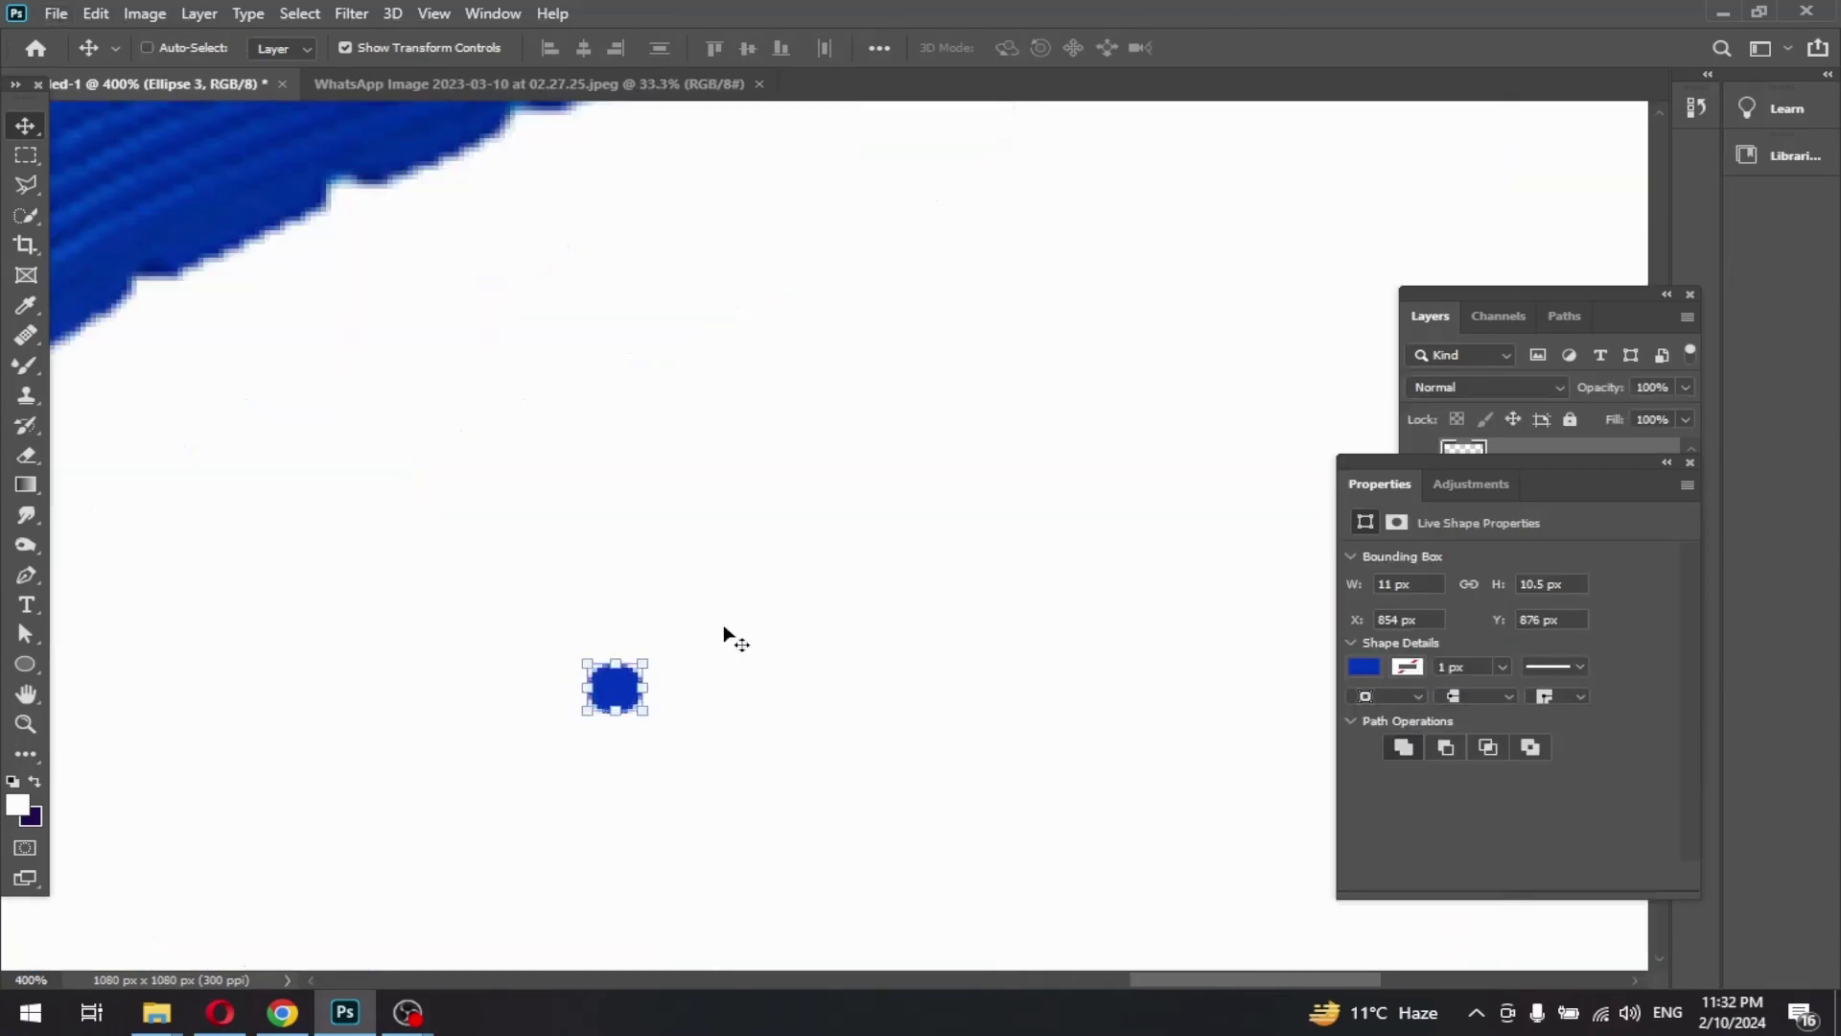
{"action": "left_click_drag", "start_coordinate": [615, 700], "coordinate": [724, 705]}
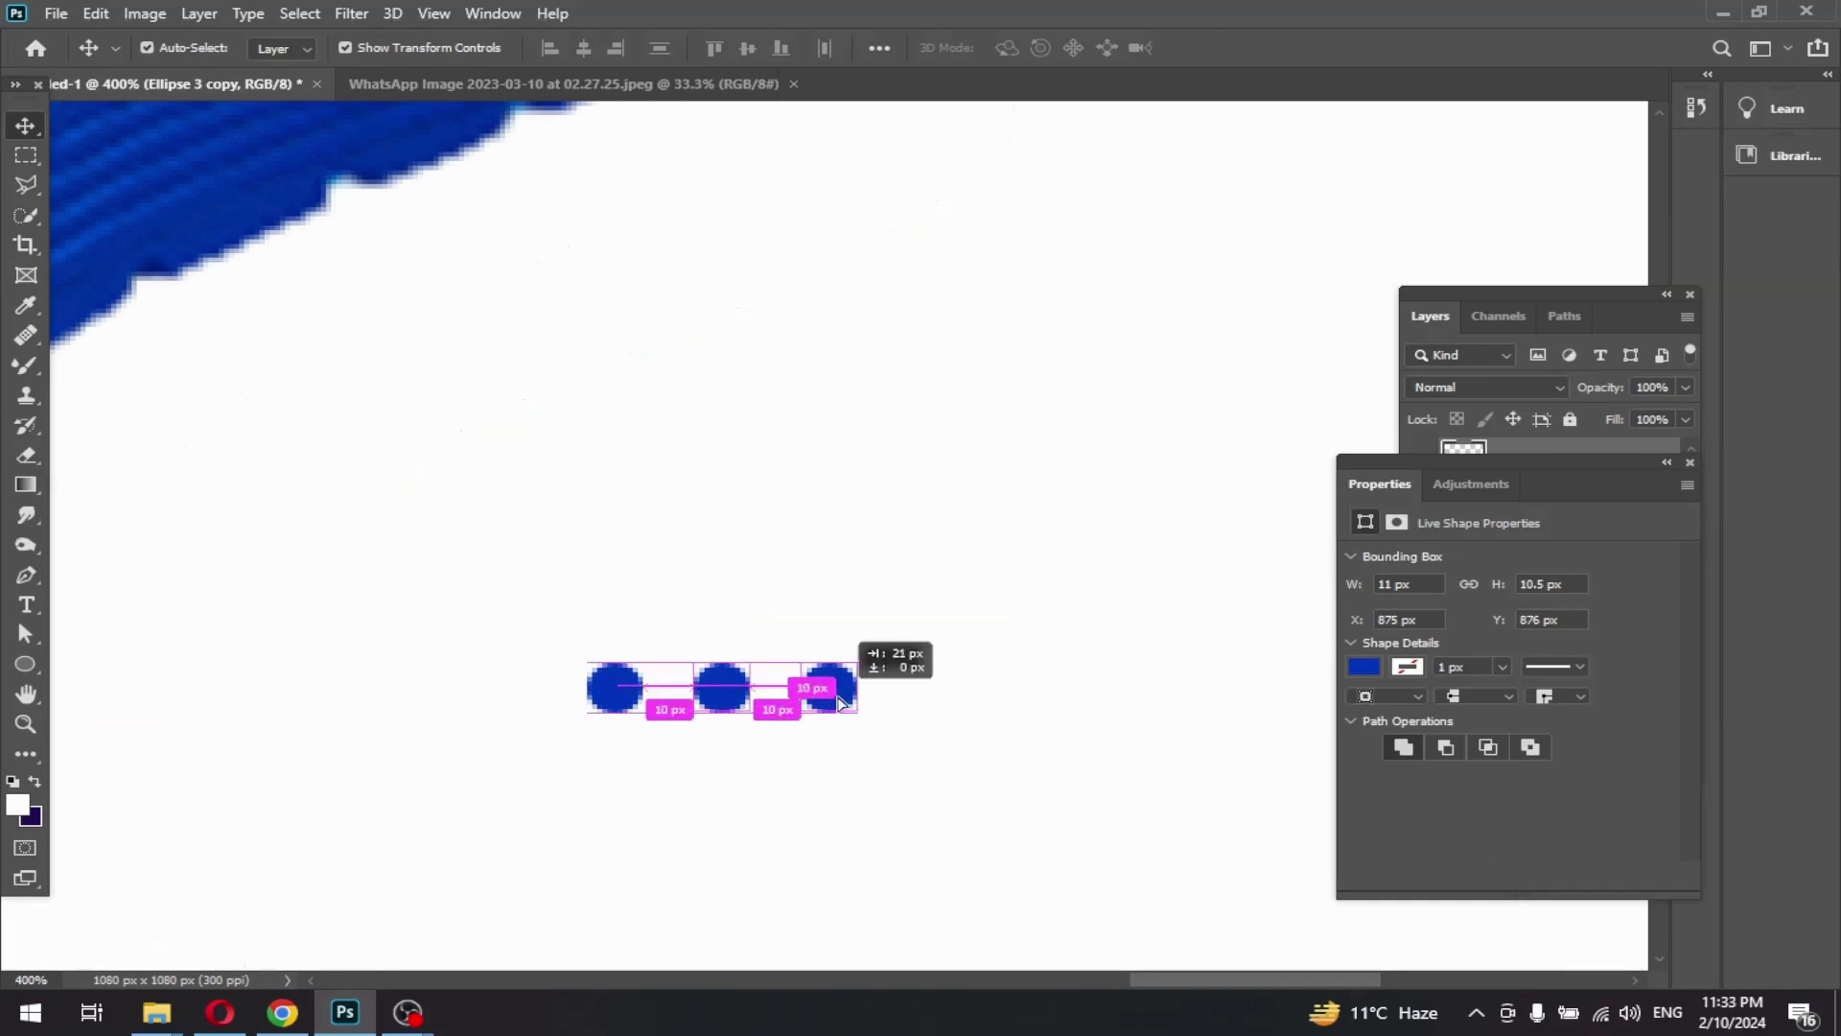
{"action": "left_click_drag", "start_coordinate": [724, 703], "coordinate": [940, 703]}
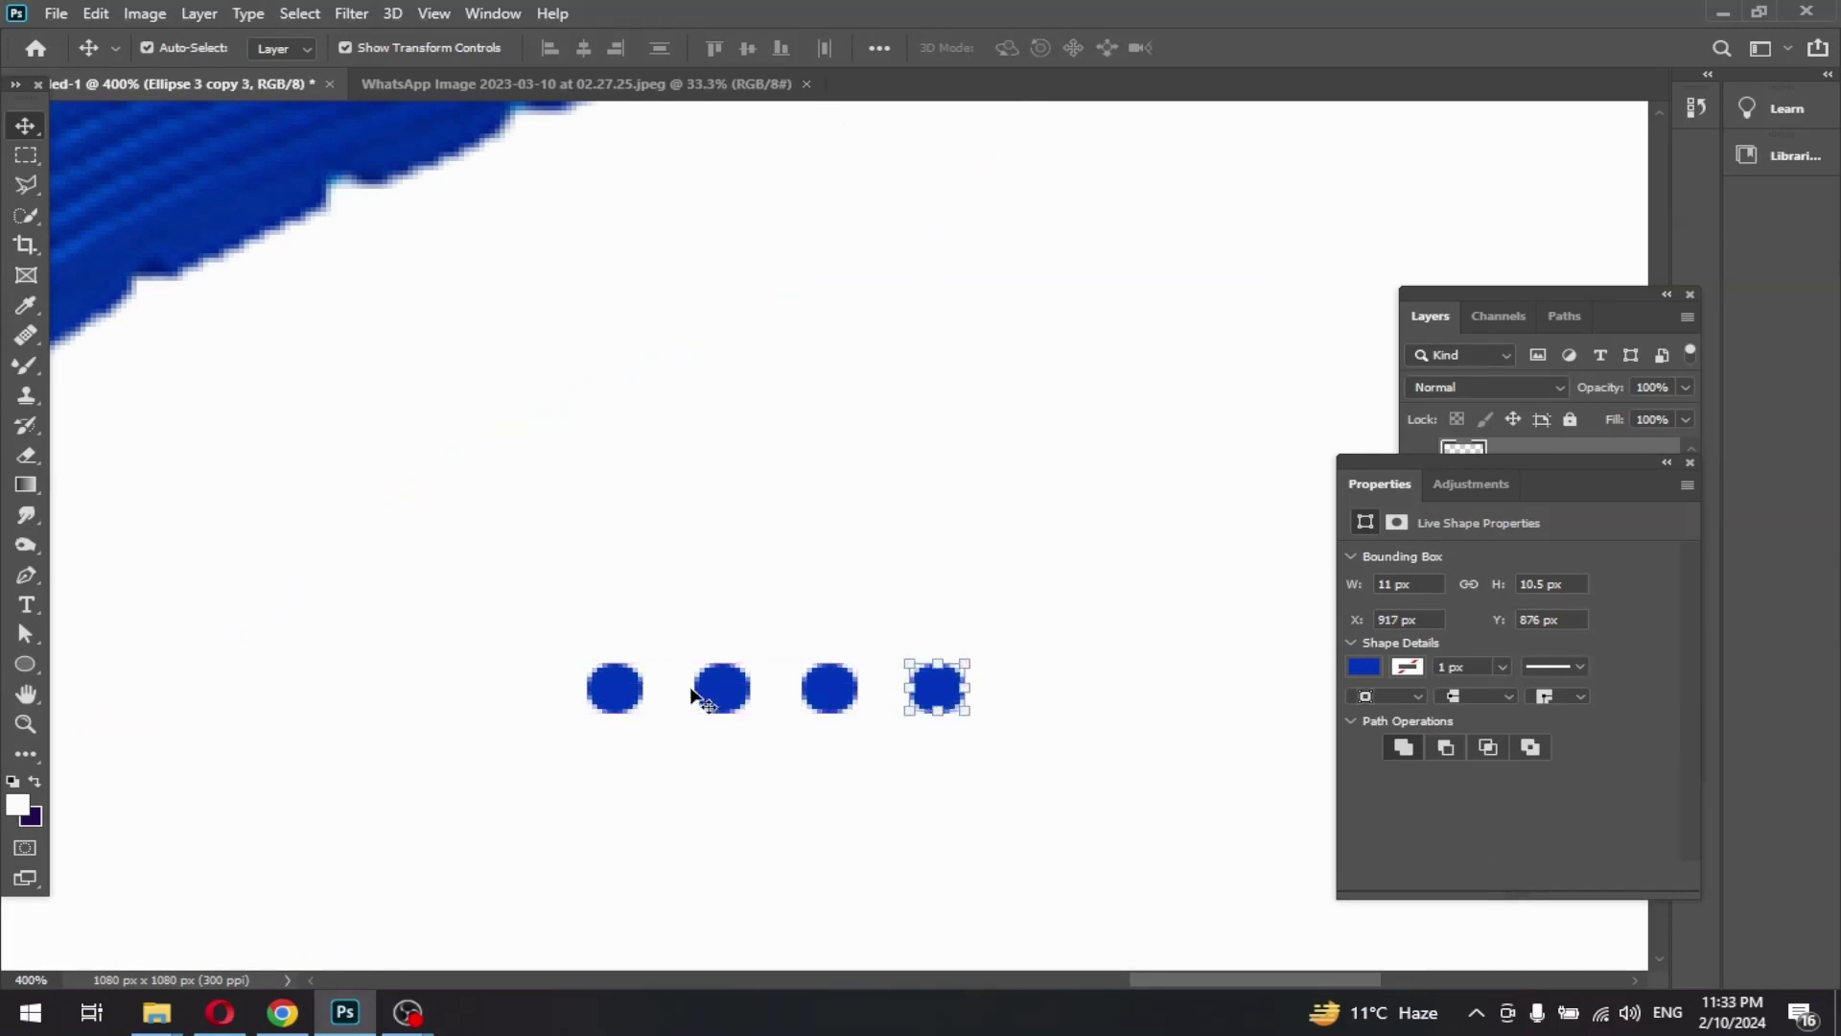
{"action": "left_click", "coordinate": [615, 700], "text": "shift"}
{"action": "left_click", "coordinate": [733, 697], "text": "shift"}
{"action": "left_click_drag", "start_coordinate": [816, 703], "coordinate": [820, 844]}
{"action": "key", "text": "ctrl+minus"}
{"action": "key", "text": "ctrl+minus"}
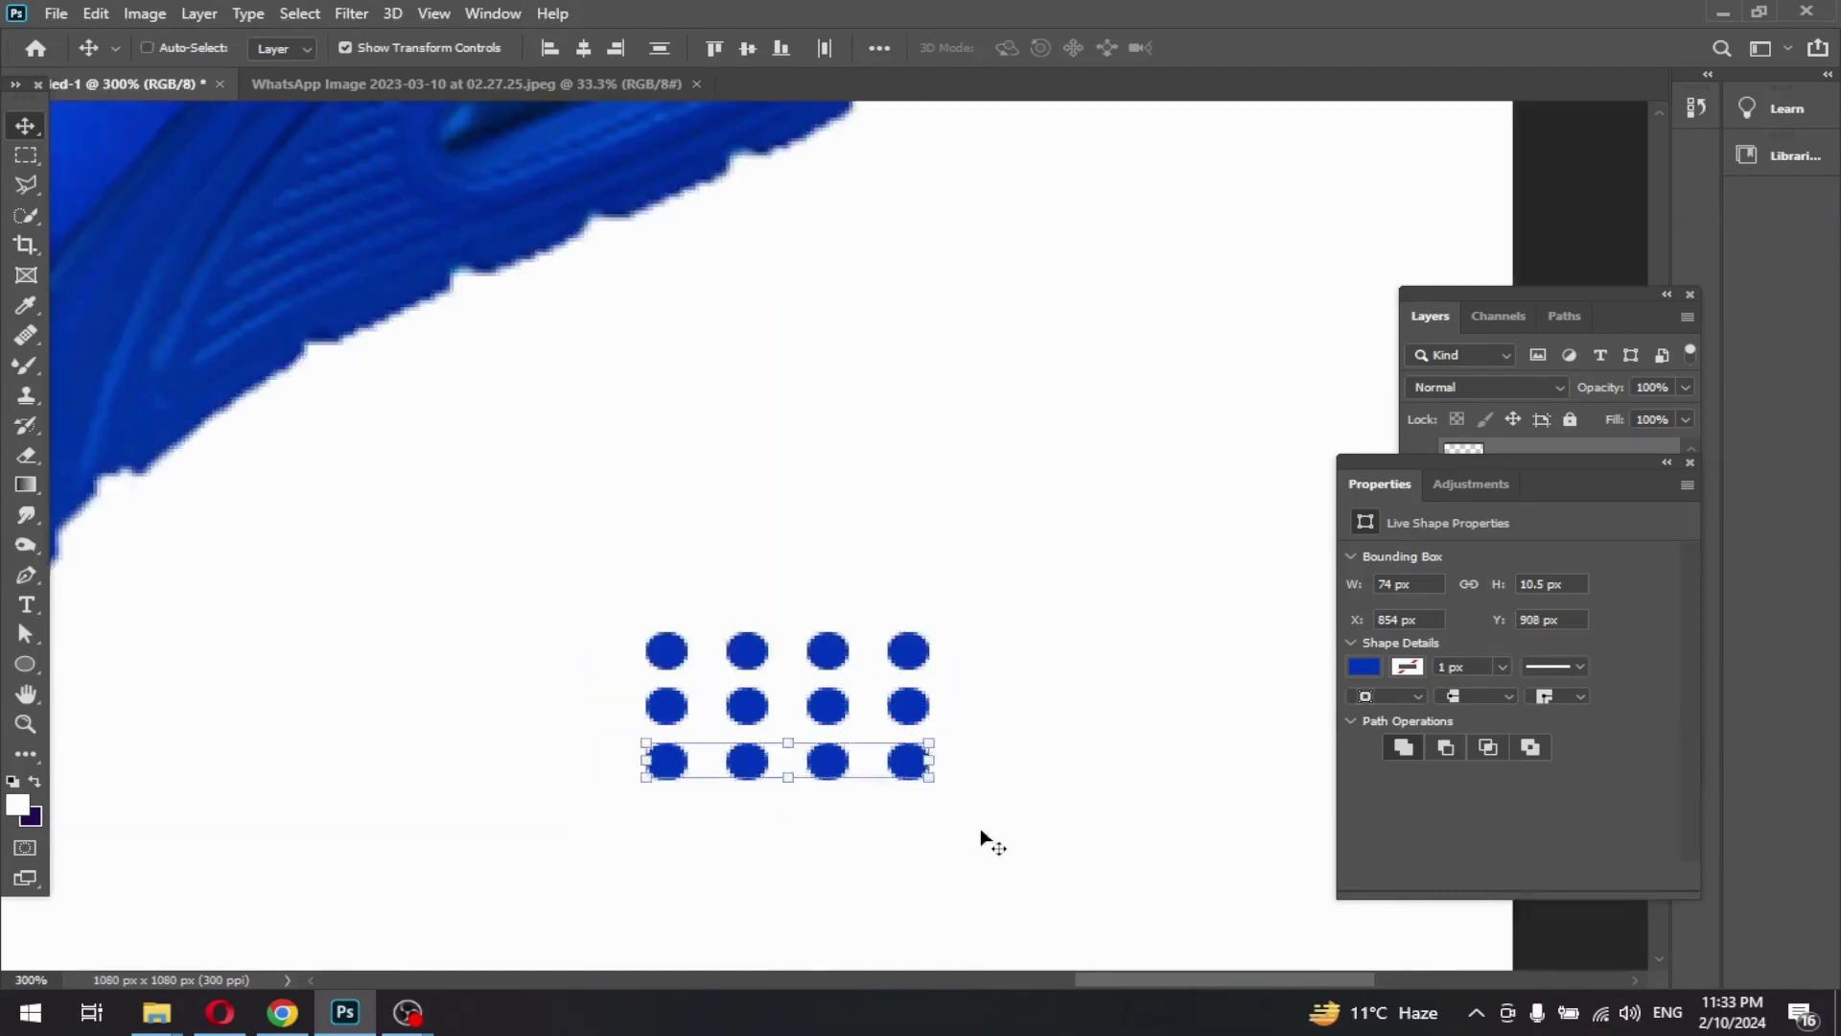
{"action": "key", "text": "ctrl+minus"}
{"action": "key", "text": "ctrl+minus"}
{"action": "left_click", "coordinate": [1318, 860]}
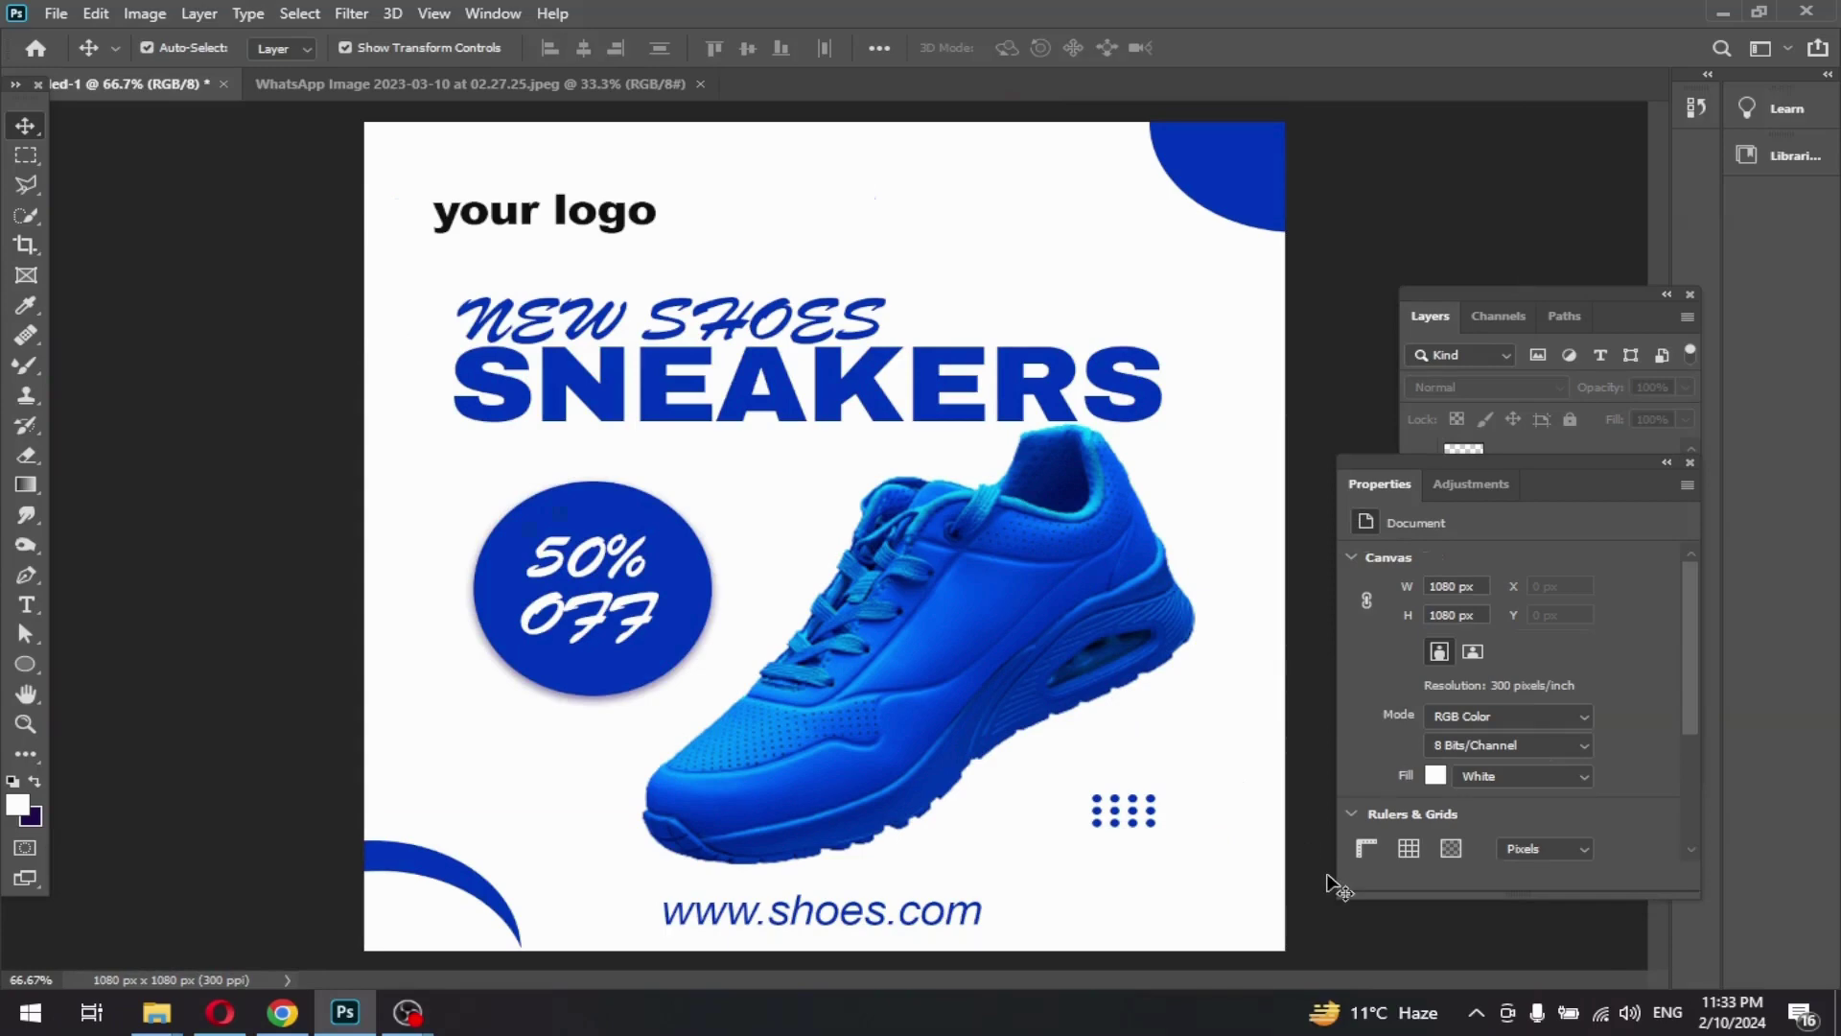